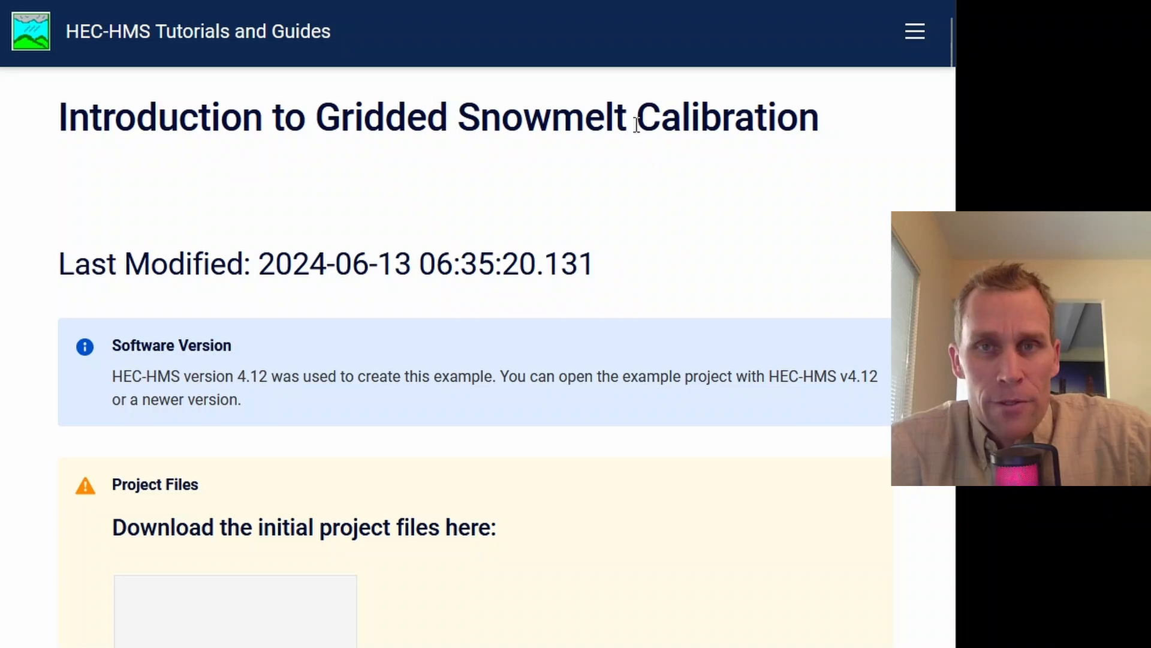
Step: Download the initial project files archive Upper_Truckee_River_start.zip from the tutorial page and close its preview
scroll(862, 216, down, 5)
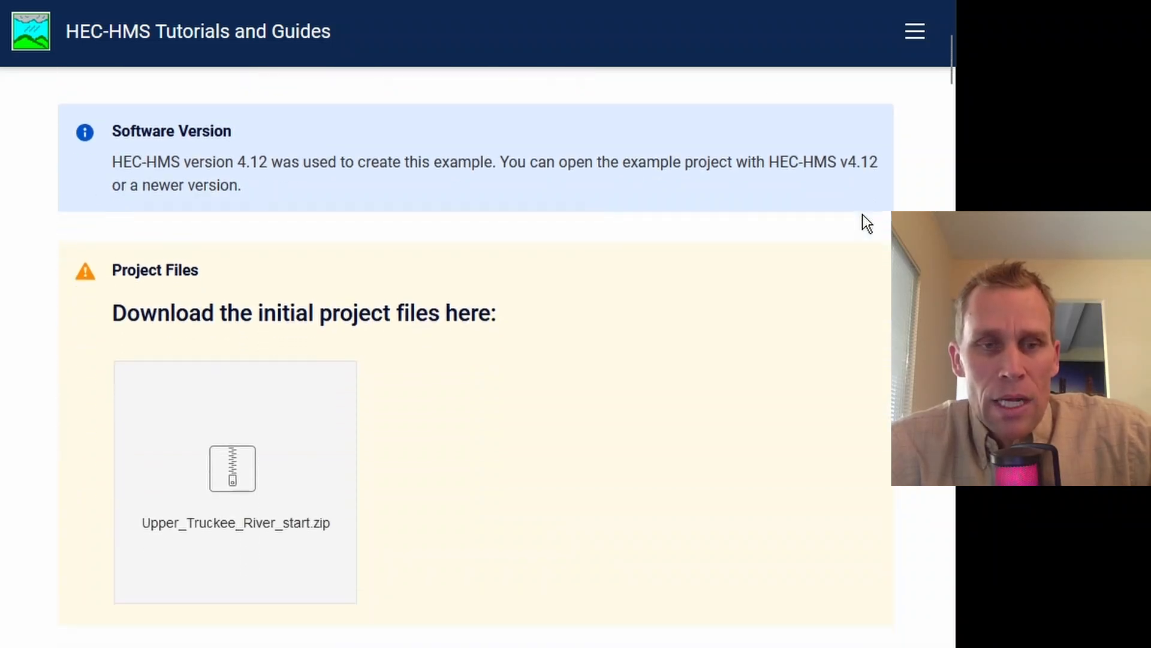
click(262, 386)
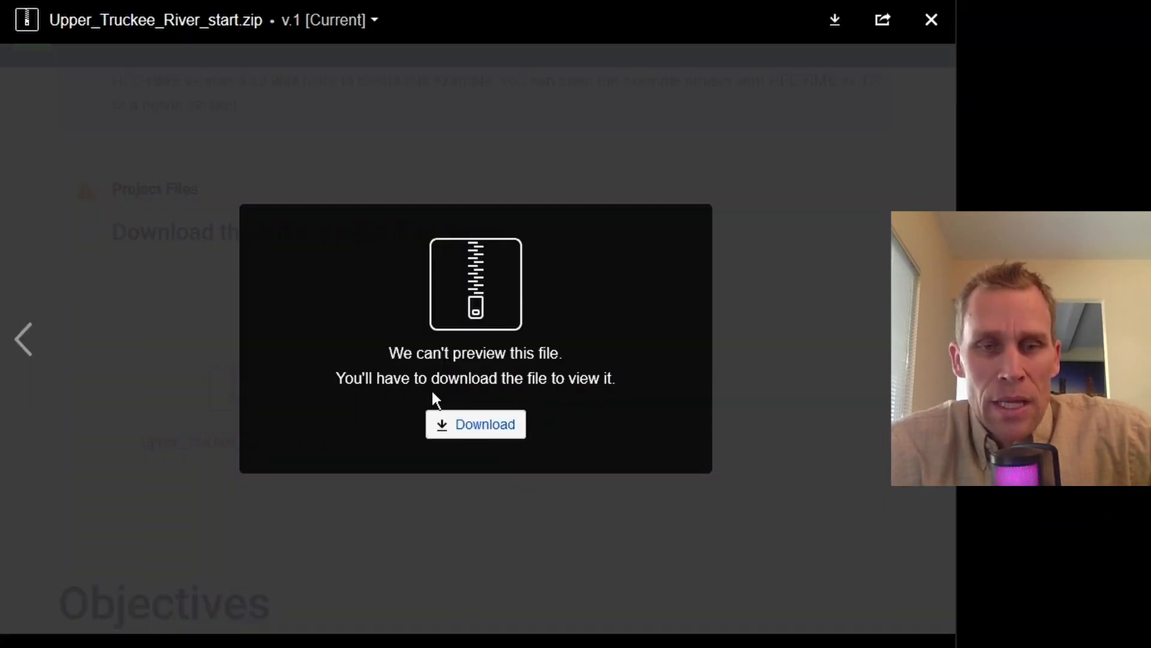
click(476, 431)
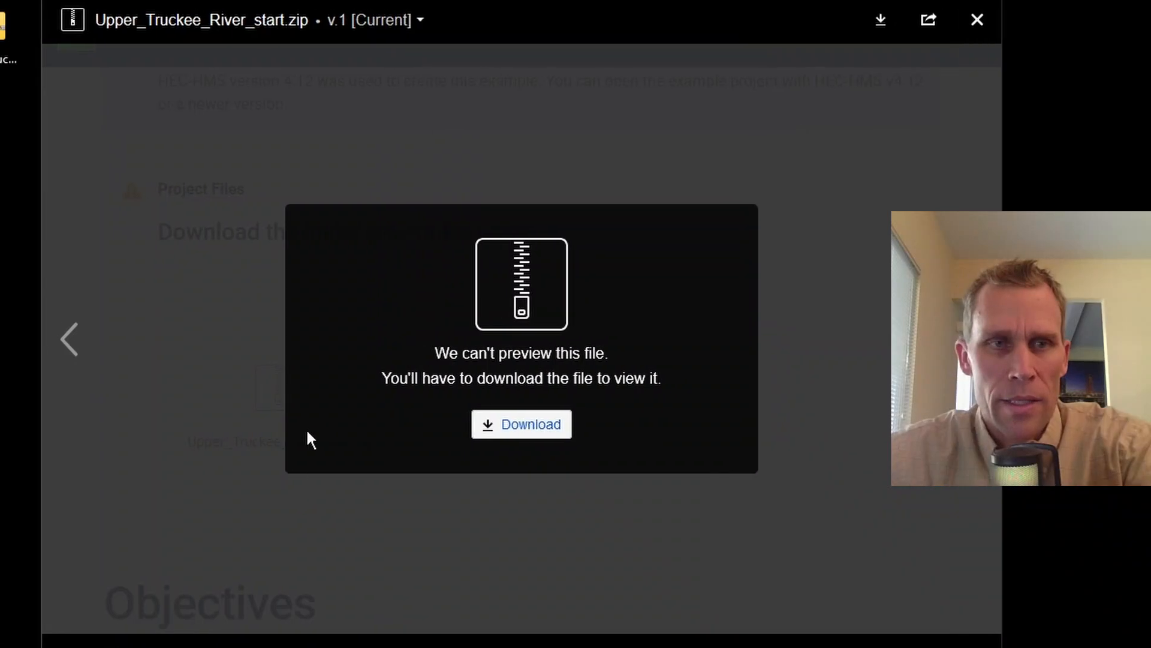
click(977, 20)
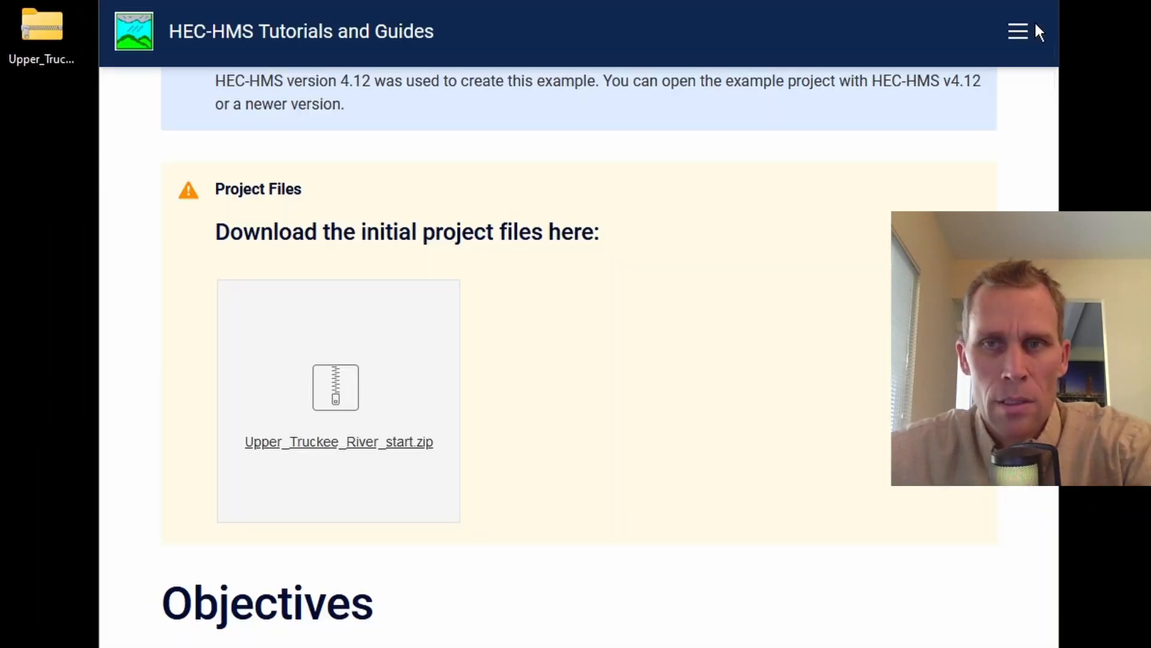
Step: Copy the Upper_Truckee_River folder out of the downloaded archive into the project folder of "42 - Gridded Energy Budget Snowmelt Method"
click(43, 29)
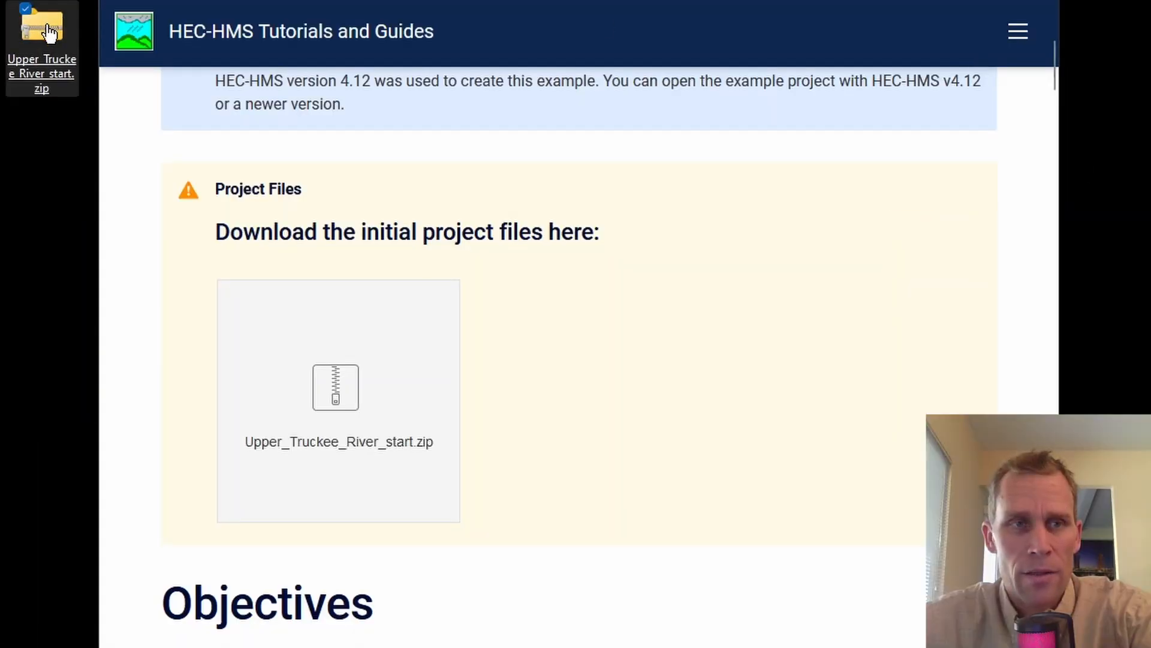
double_click(50, 33)
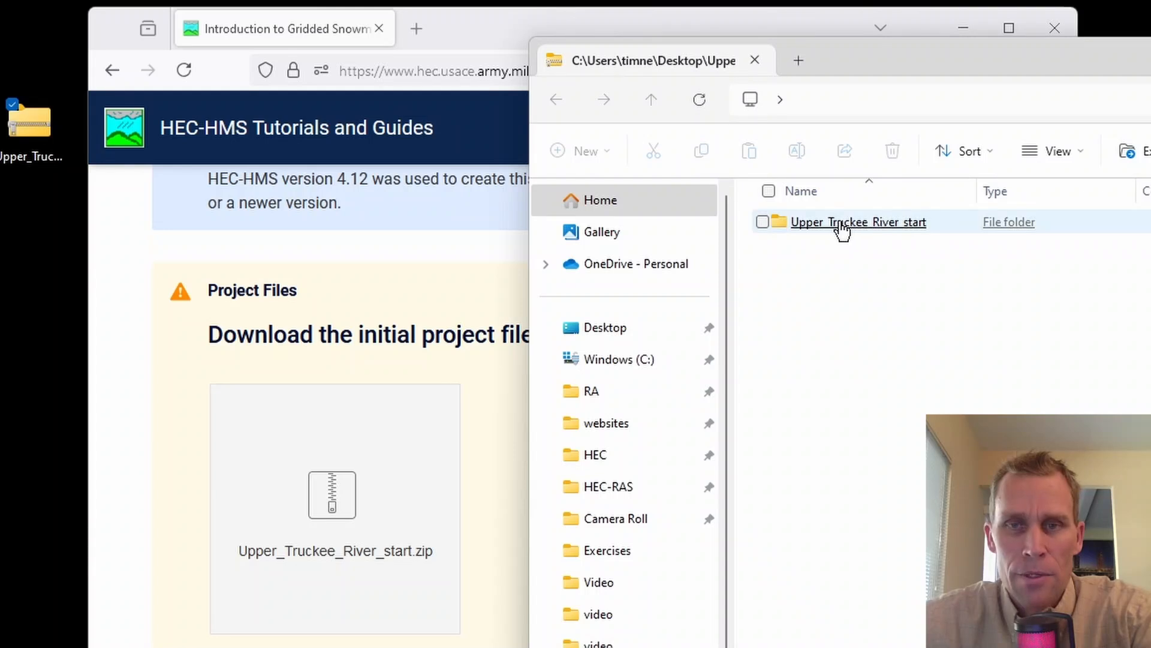
double_click(841, 228)
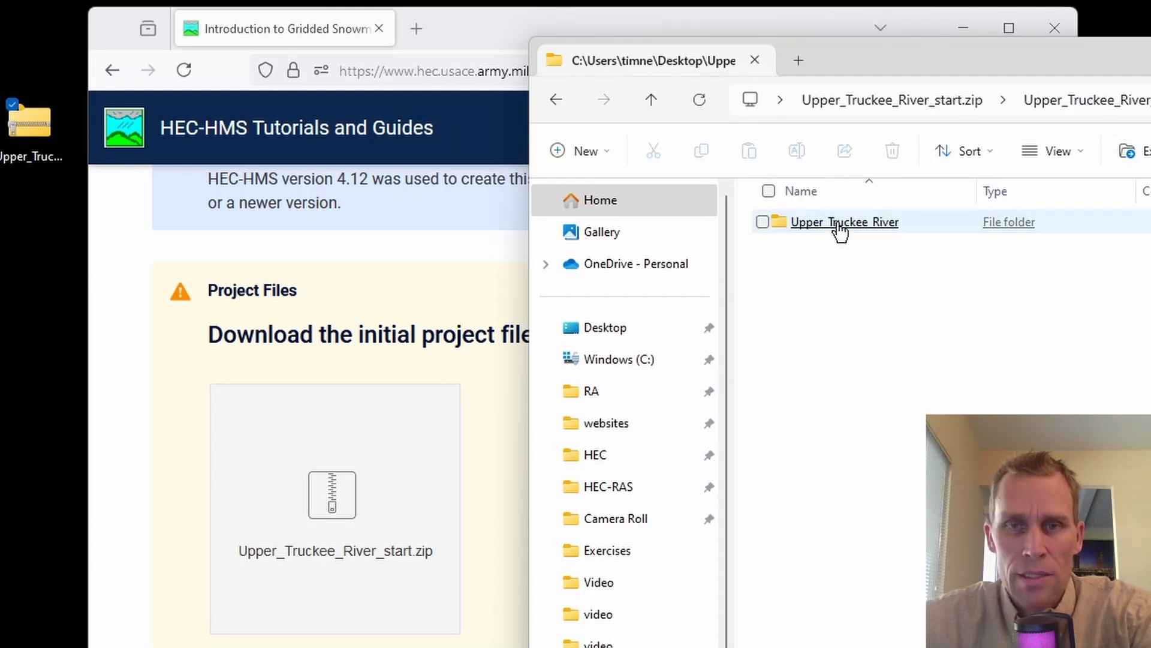
double_click(836, 226)
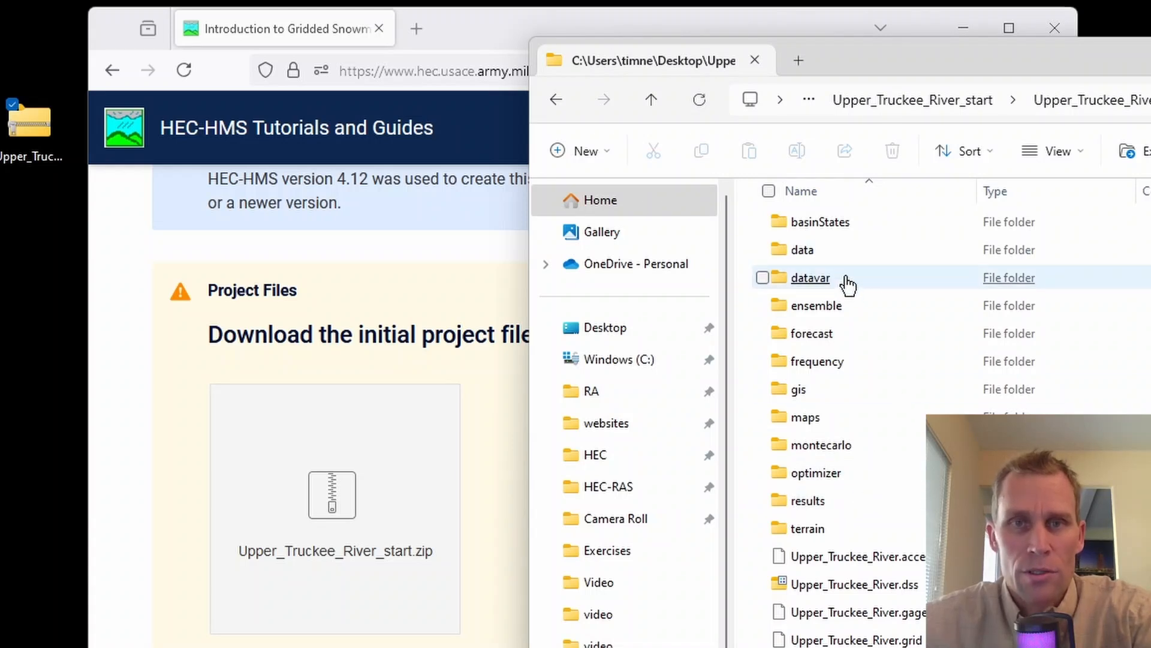
click(659, 108)
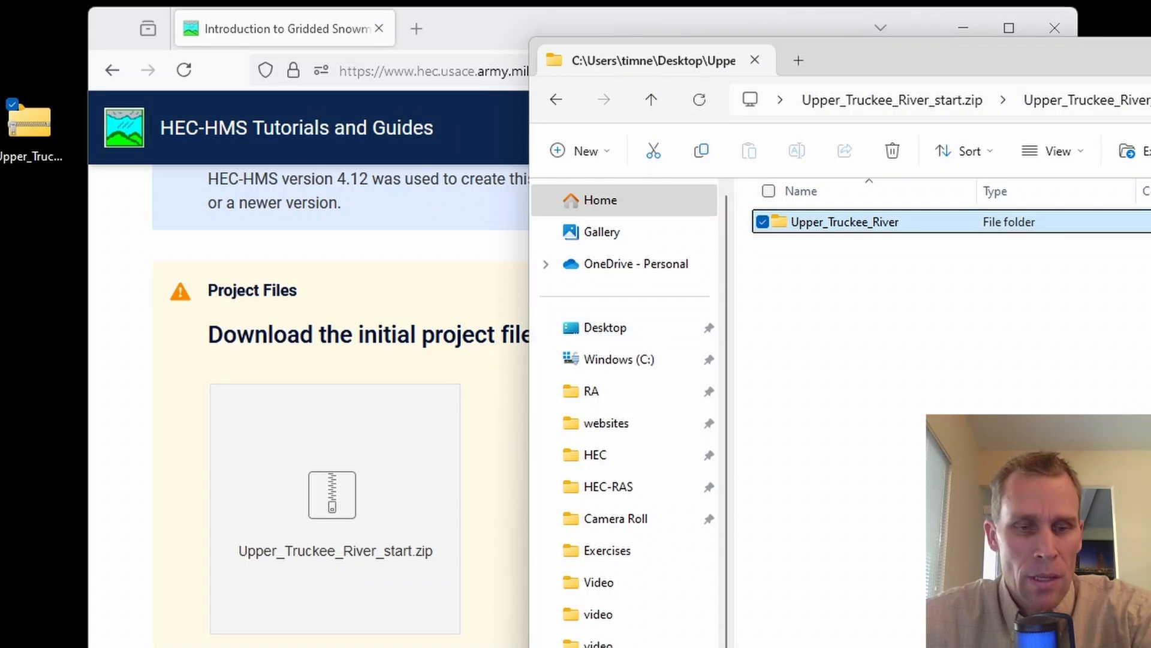
key(alt+Tab)
click(1106, 333)
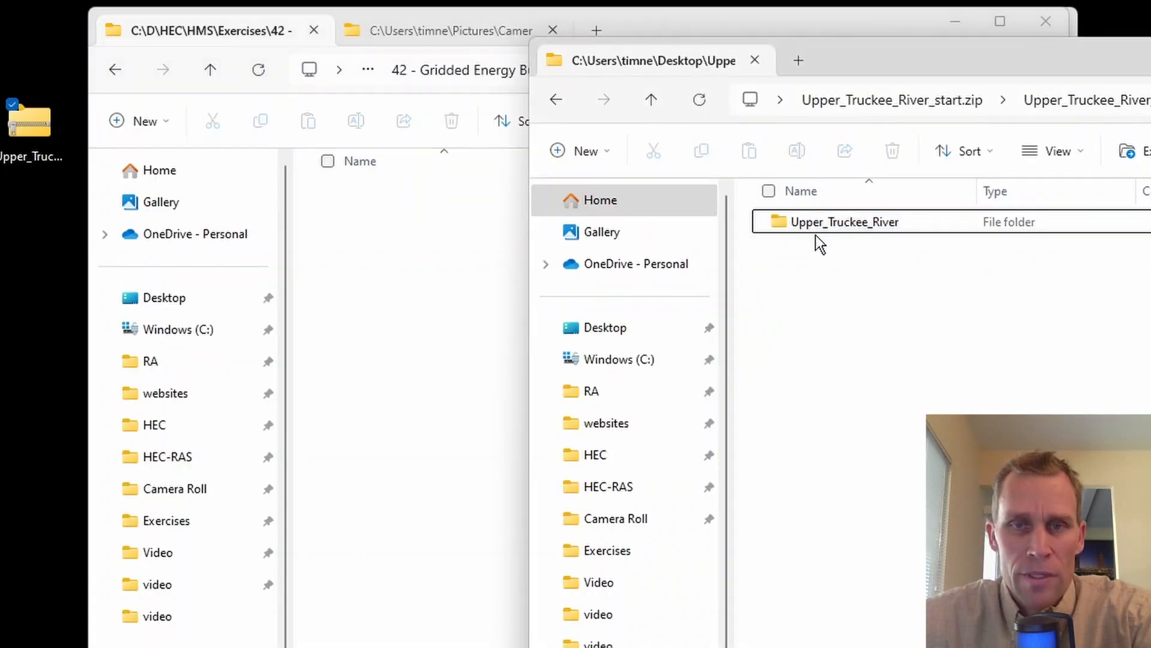
drag(815, 231, 363, 384)
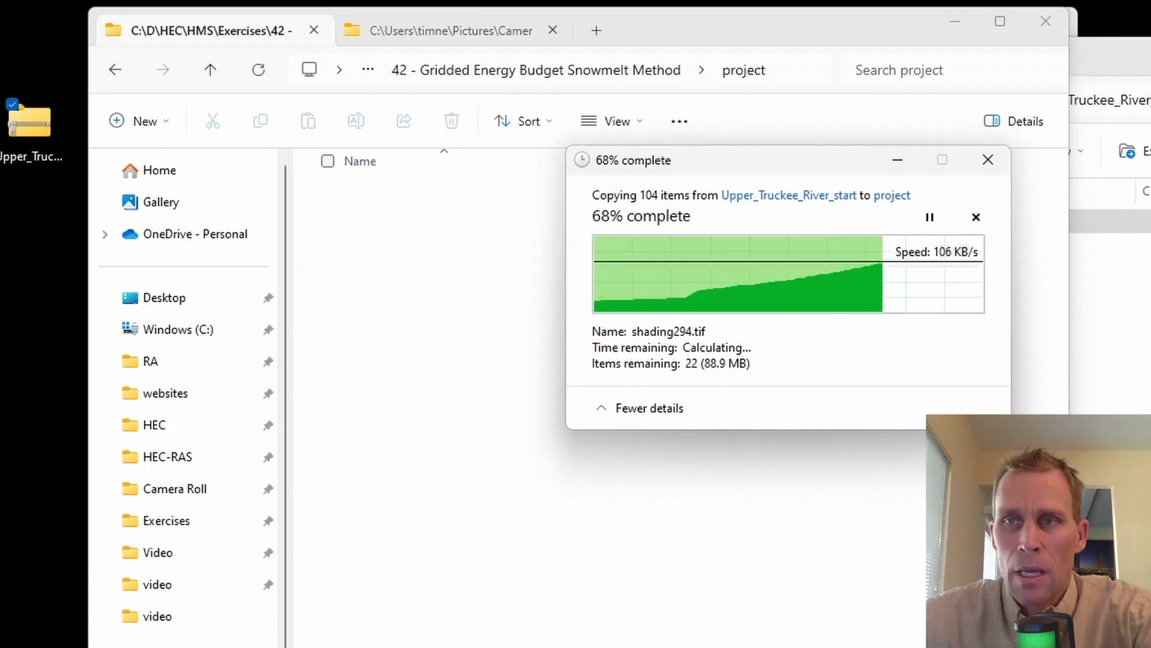
Step: Close the archive window and delete Upper_Truckee_River_start.zip from the desktop
click(1150, 52)
drag(1, 16, 65, 271)
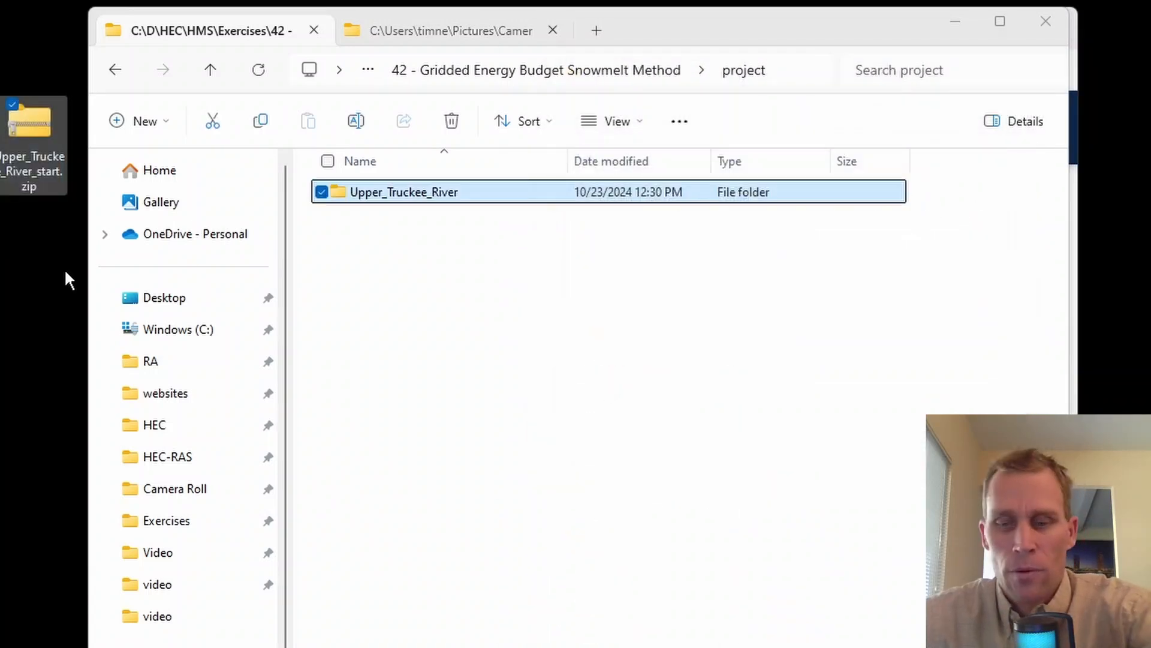
key(Delete)
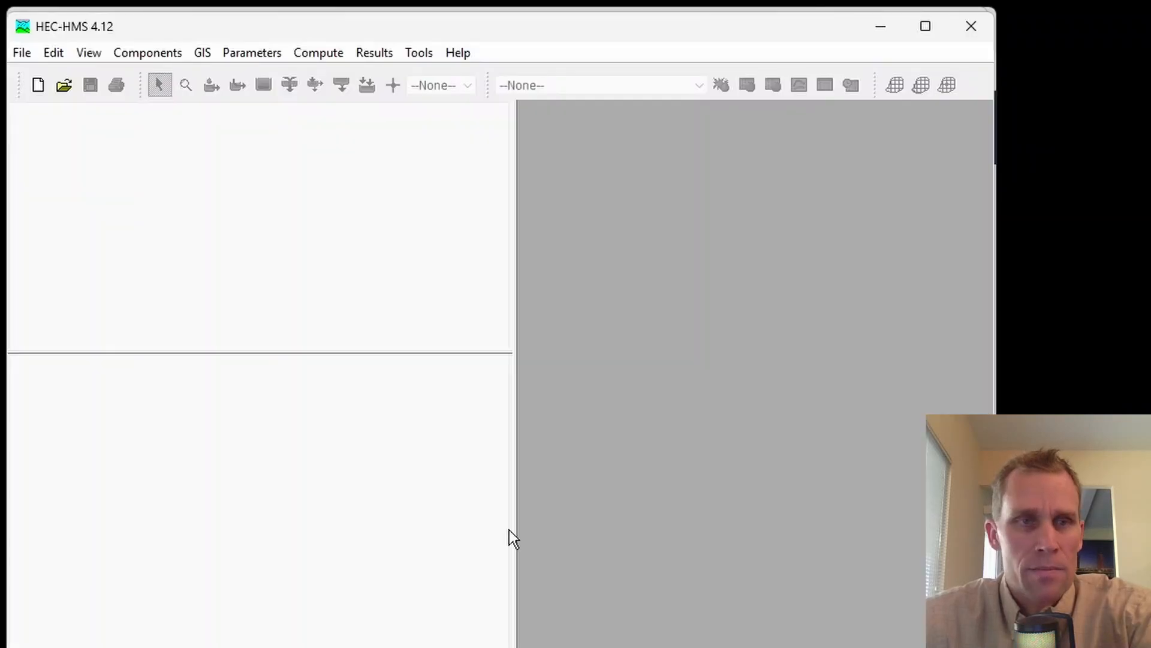
Step: In HEC-HMS, open Upper_Truckee_River.hms from exercise 42's project\Upper_Truckee_River folder
click(61, 85)
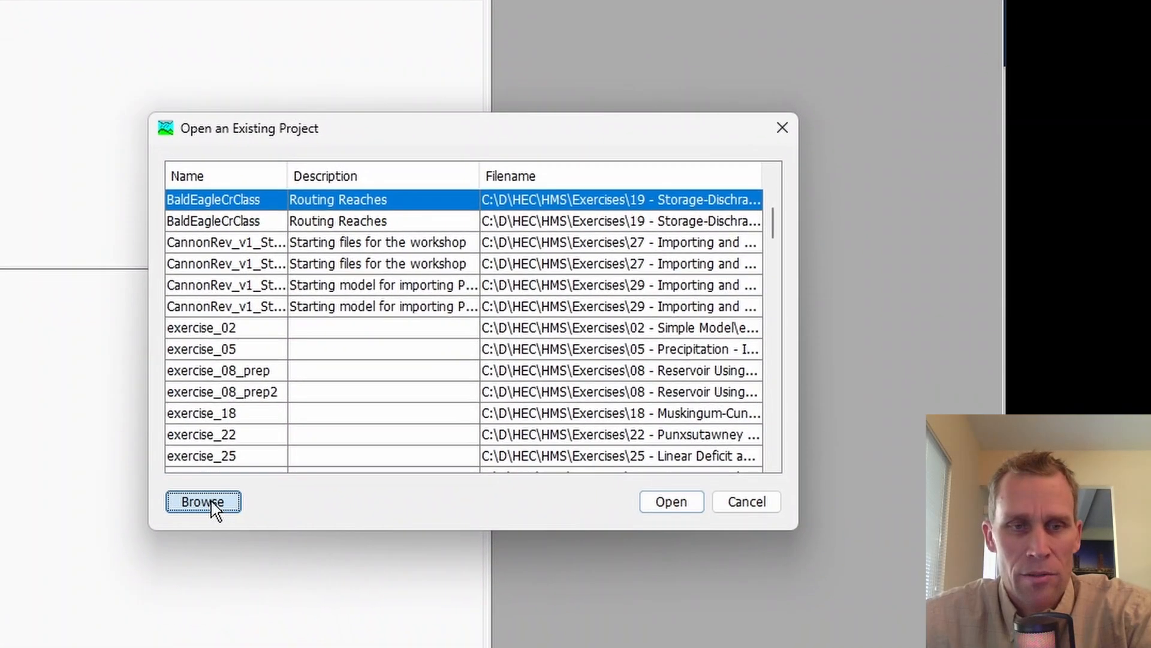
click(231, 537)
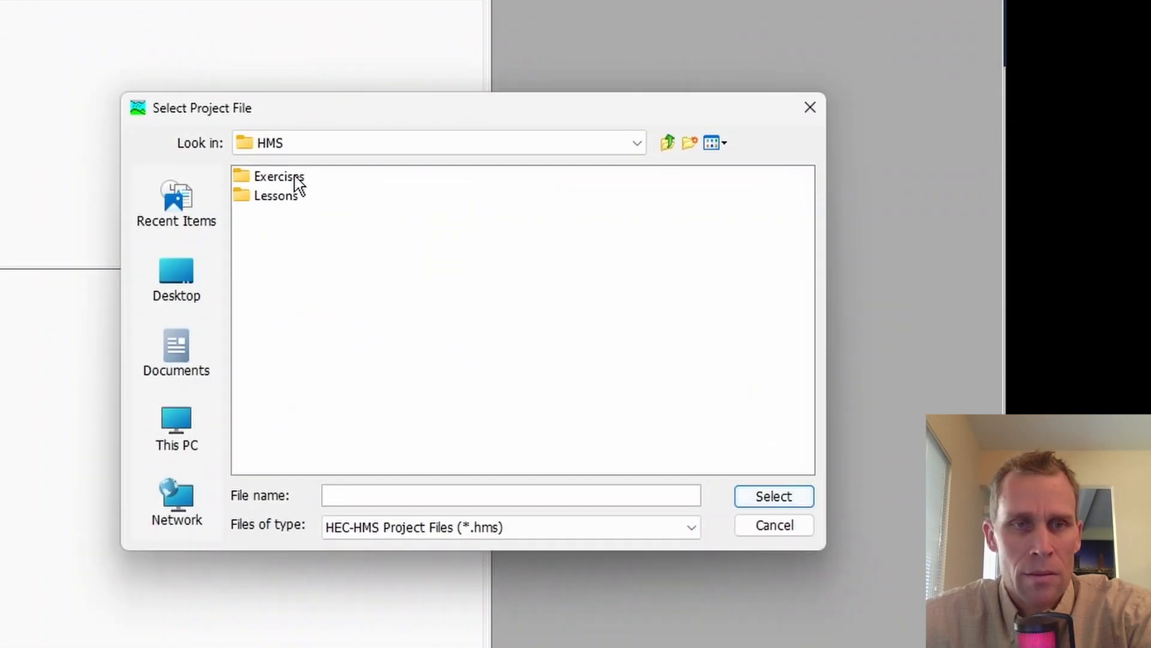
double_click(310, 233)
scroll(536, 390, down, 3)
double_click(545, 389)
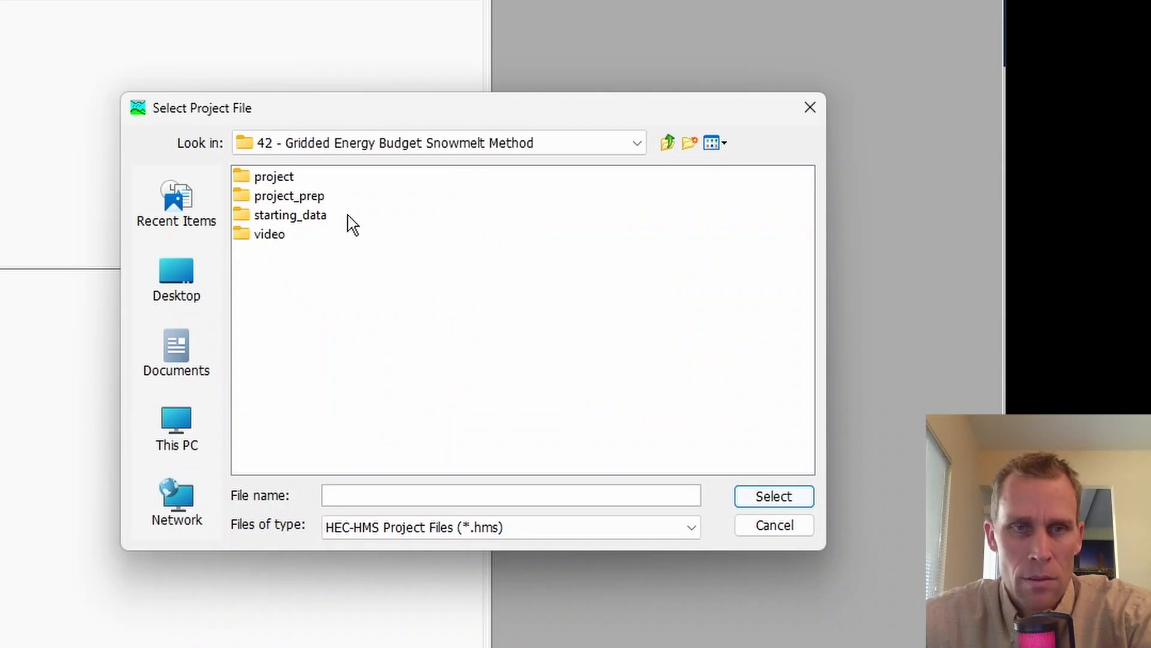
click(282, 180)
double_click(284, 180)
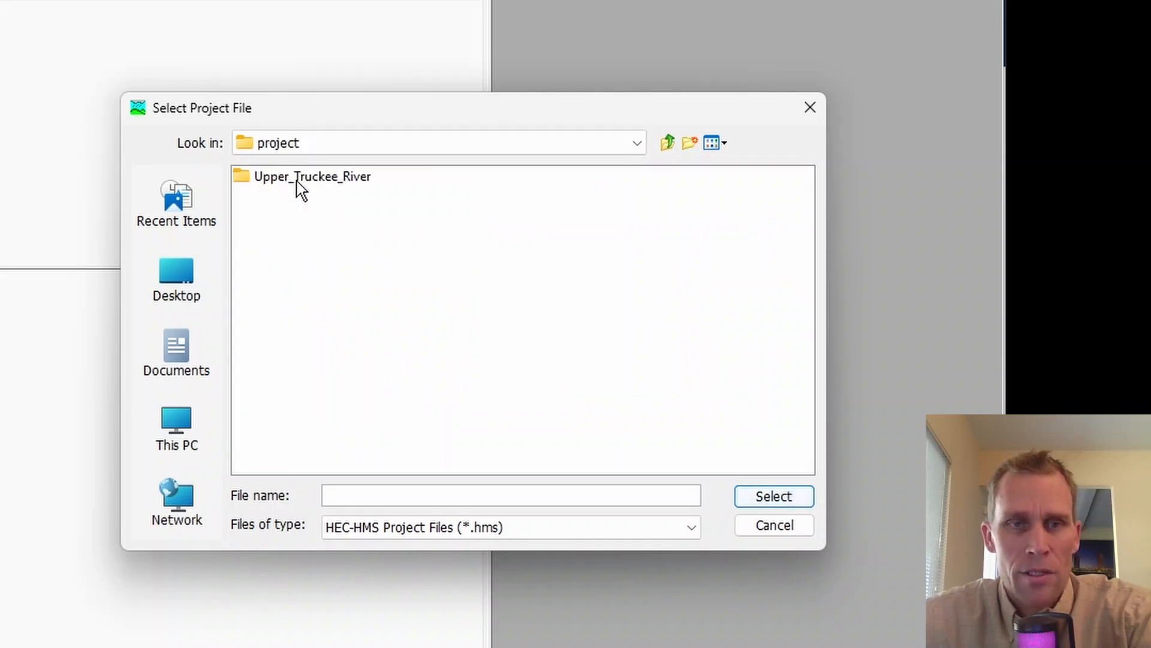
double_click(297, 181)
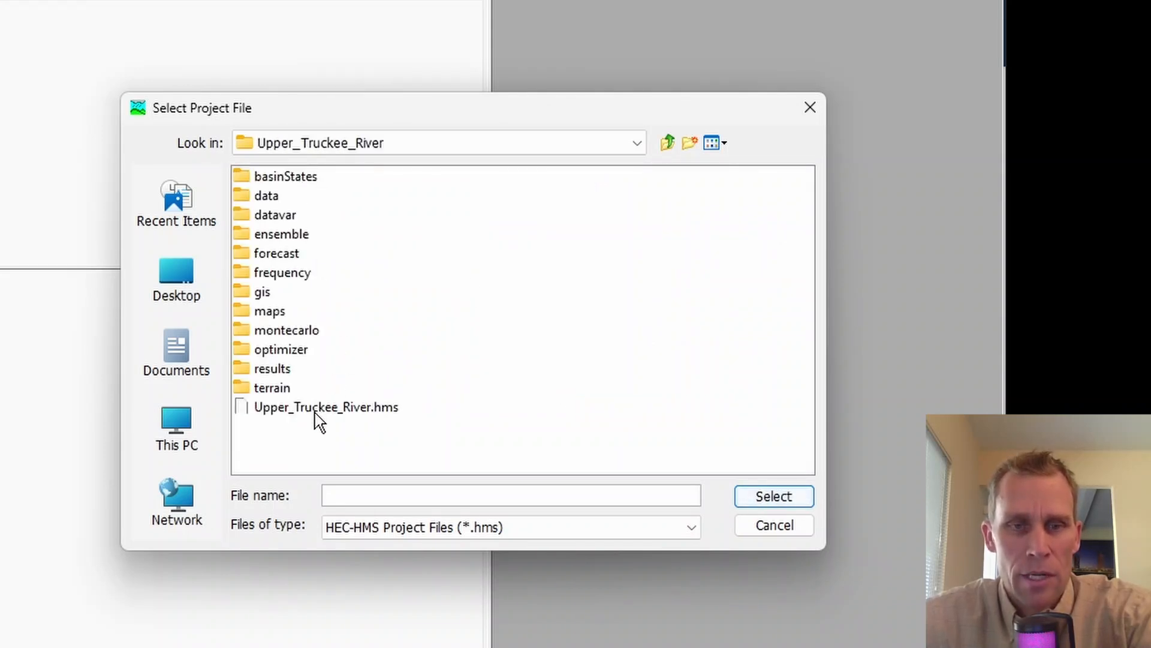
click(315, 408)
click(768, 498)
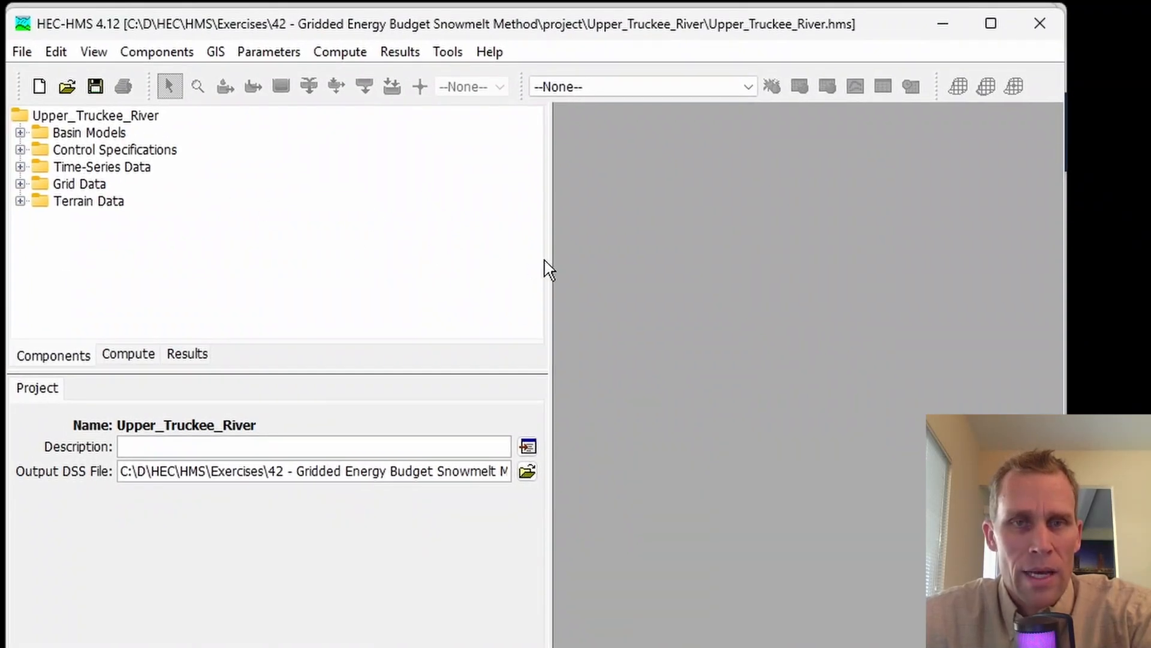
Step: Narrow the component tree pane and open the WY2017 basin model with its map
drag(550, 274, 415, 278)
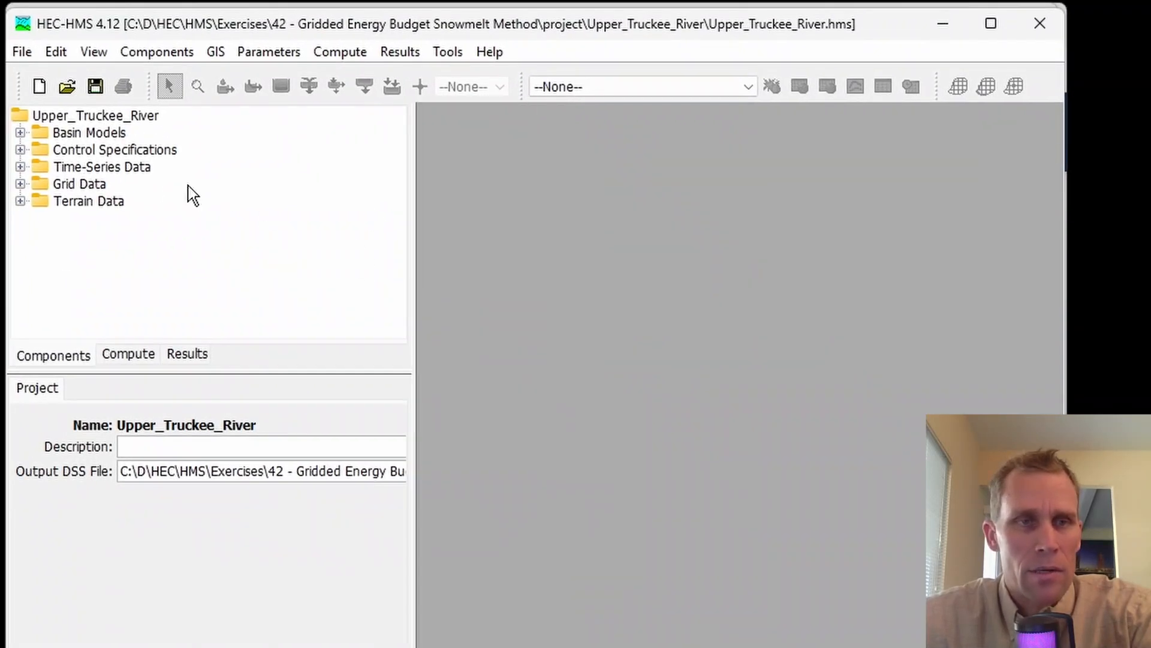
click(20, 133)
double_click(91, 150)
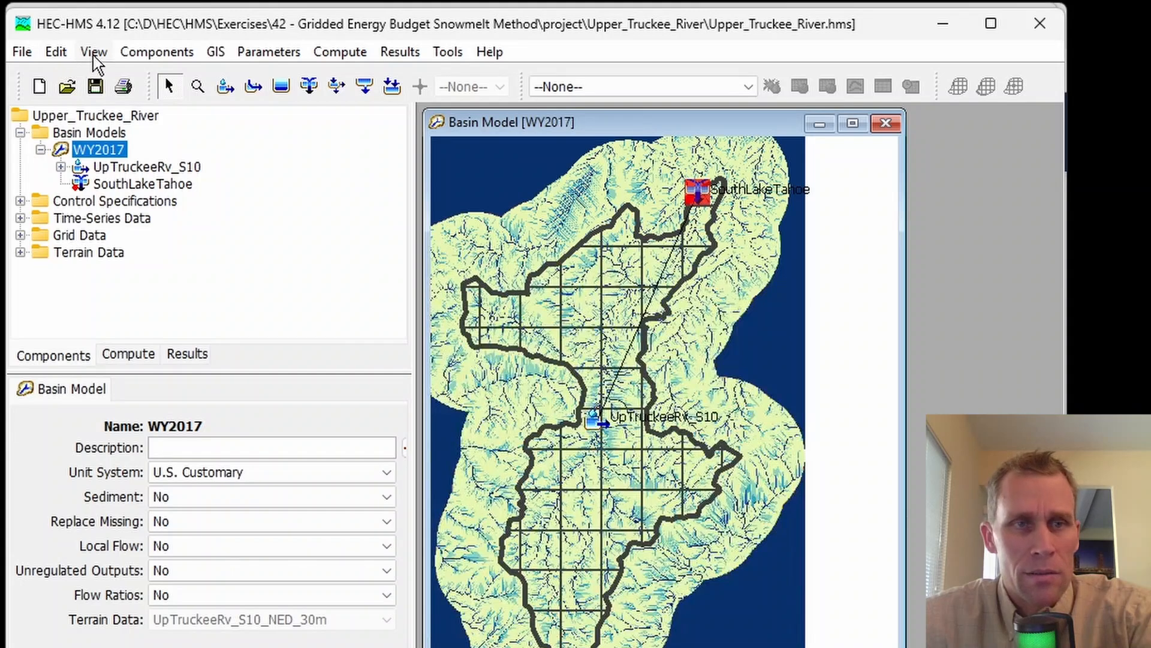
Step: Hide the Sink Fill, Sink Locations, Flow Direction and Flow Accumulation map layers and maximize the WY2017 basin map
click(93, 51)
click(111, 80)
drag(259, 185, 151, 269)
click(64, 475)
click(64, 453)
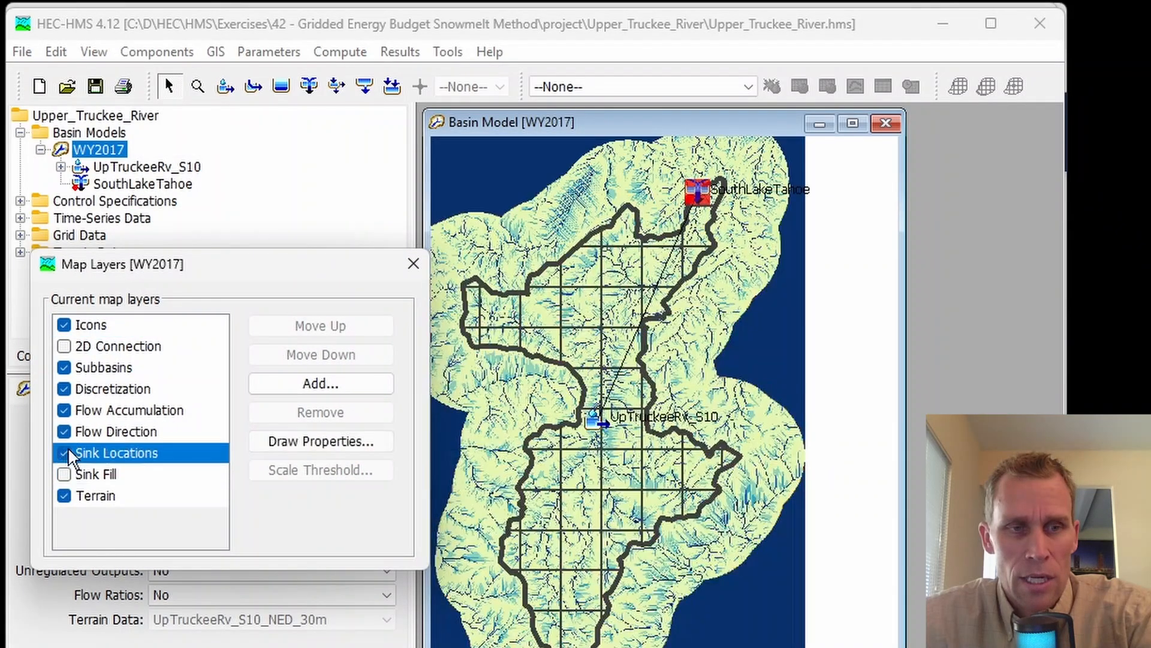
click(64, 431)
click(65, 410)
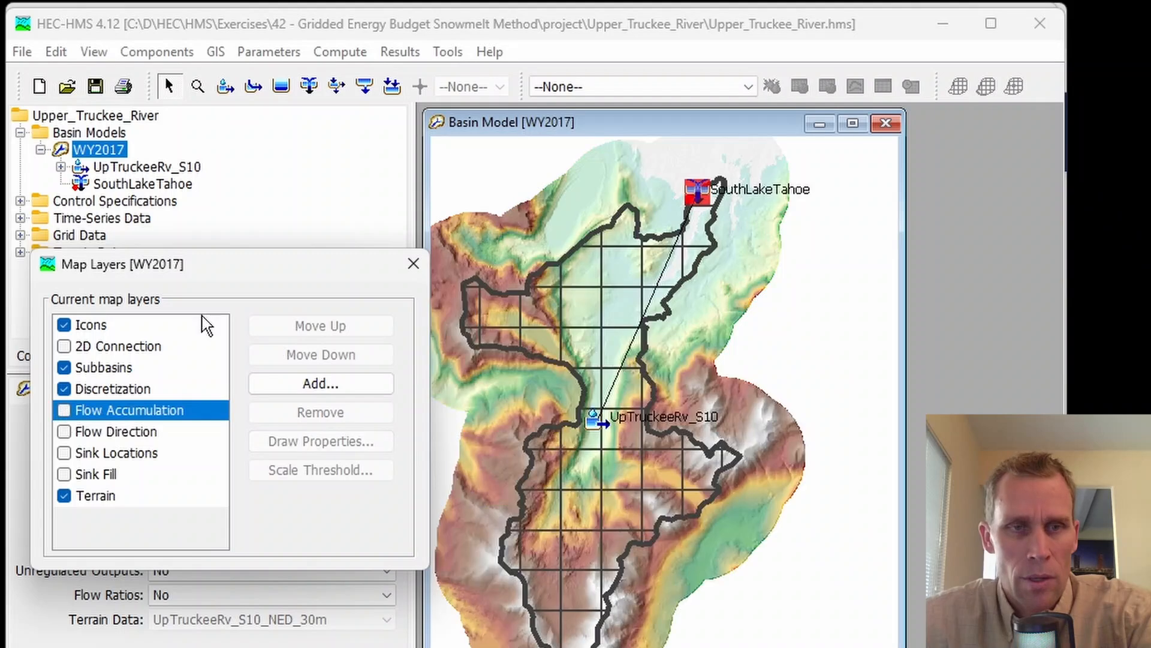
click(413, 264)
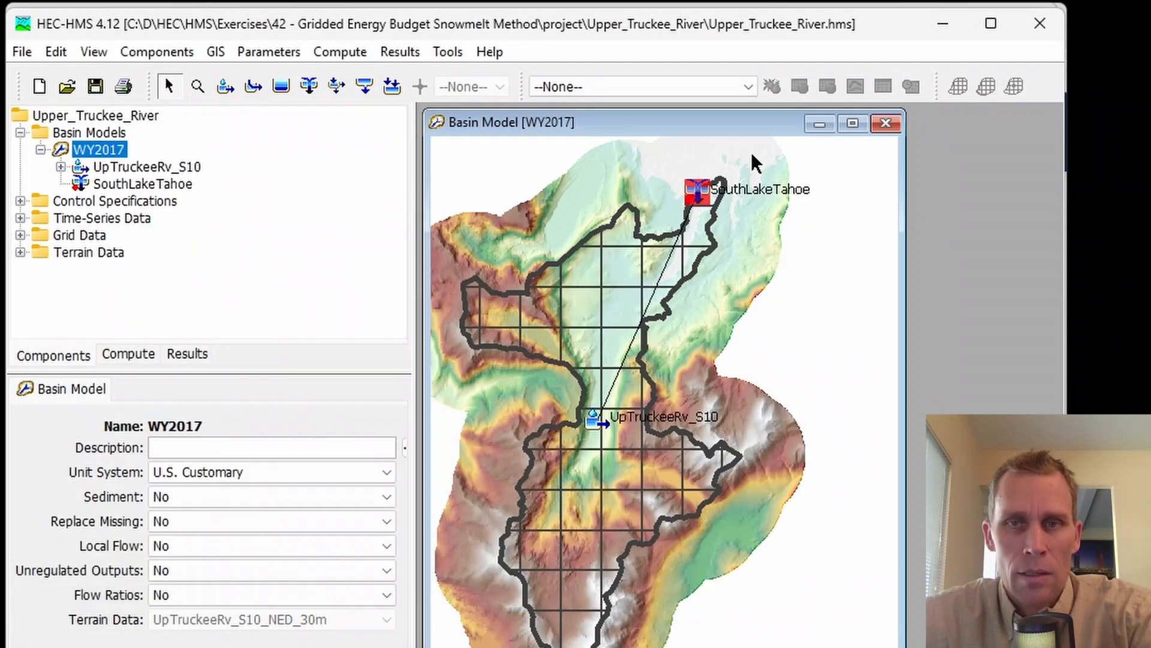
click(852, 123)
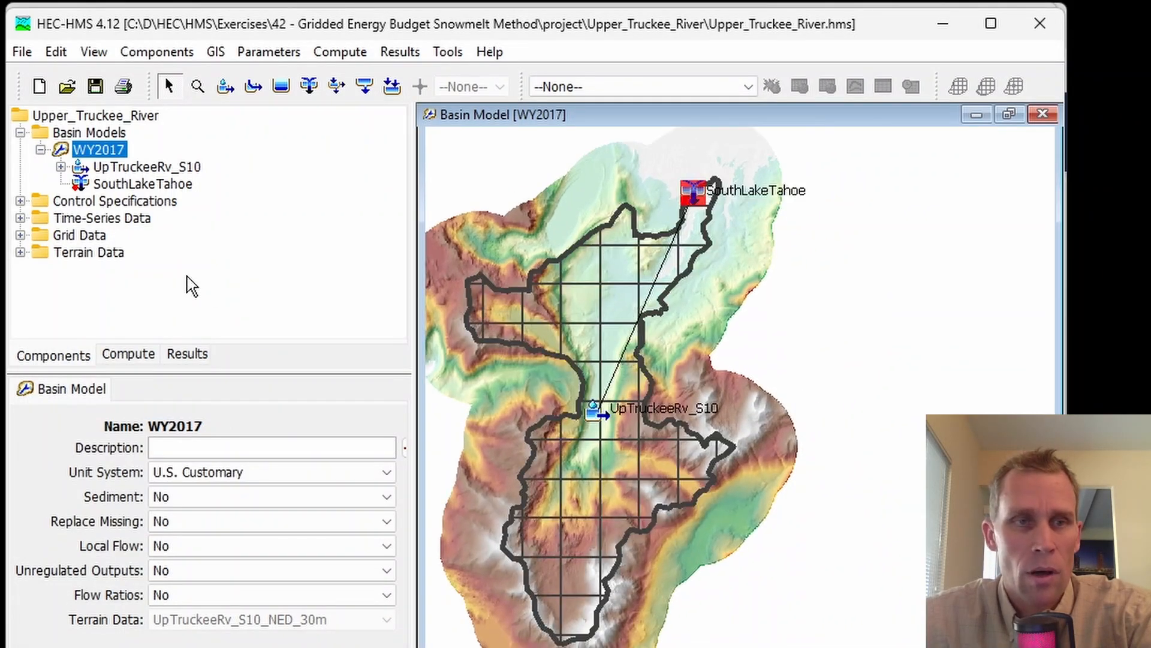
Step: Expand the control specifications, time-series, grid and terrain data folders to review the project's components
click(20, 201)
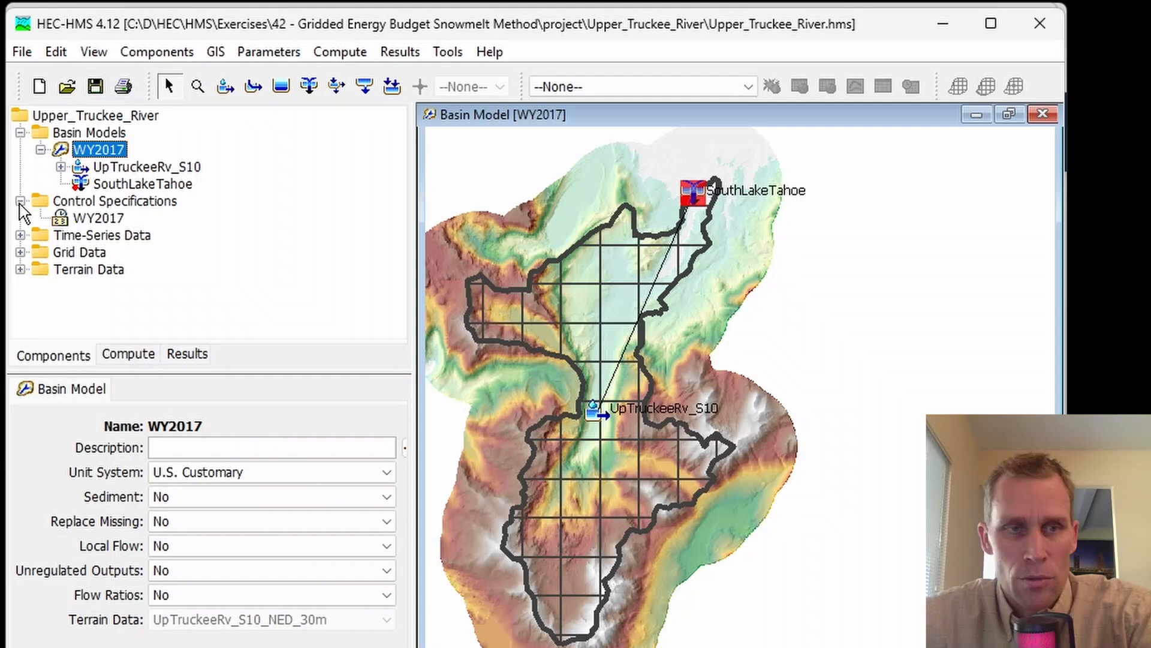
click(21, 236)
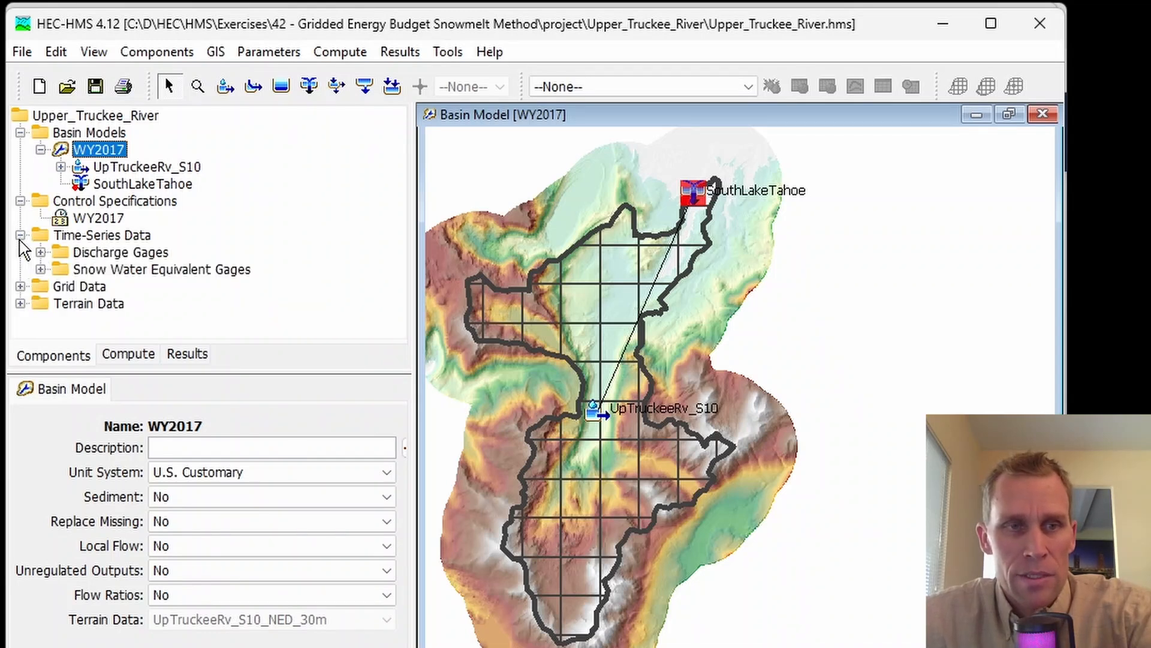
click(20, 286)
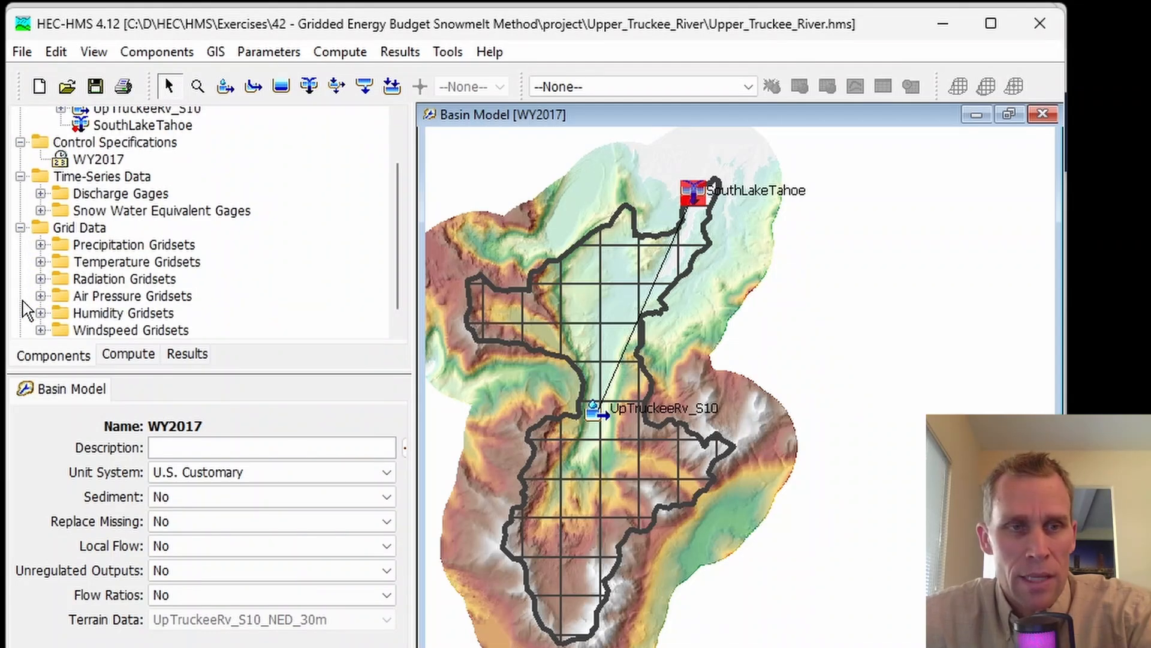
click(22, 328)
scroll(84, 296, up, 2)
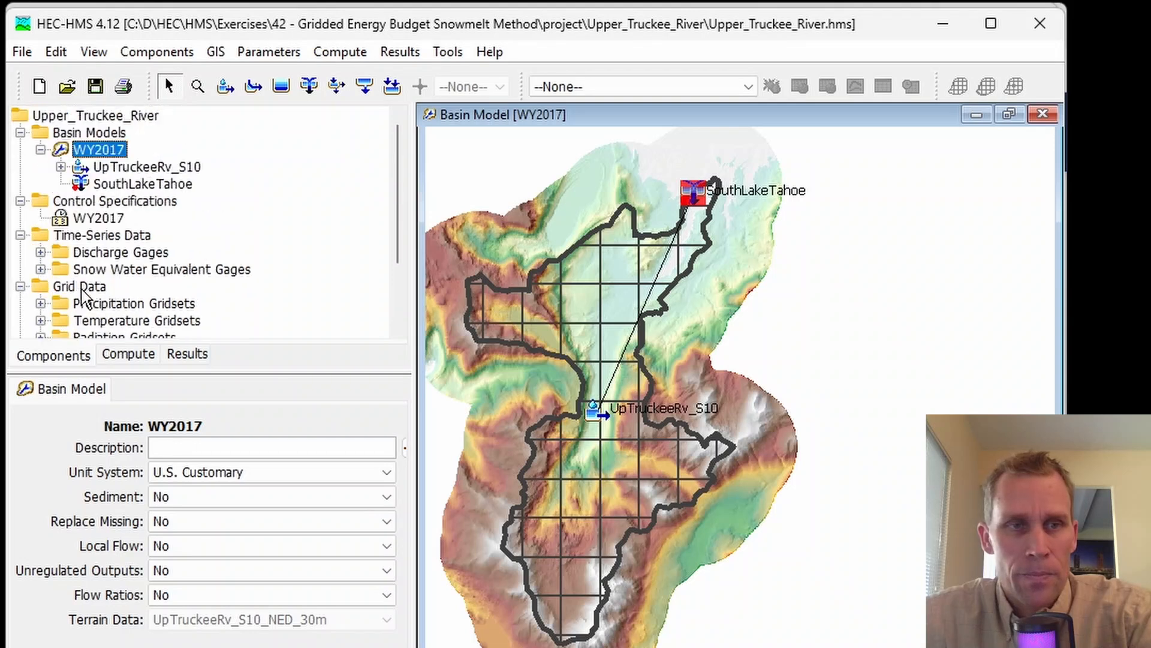
Step: Inspect the UpTruckeeRv_S10 subbasin and SouthLakeTahoe junction, including the subbasin's observed flow and SWE options
click(113, 168)
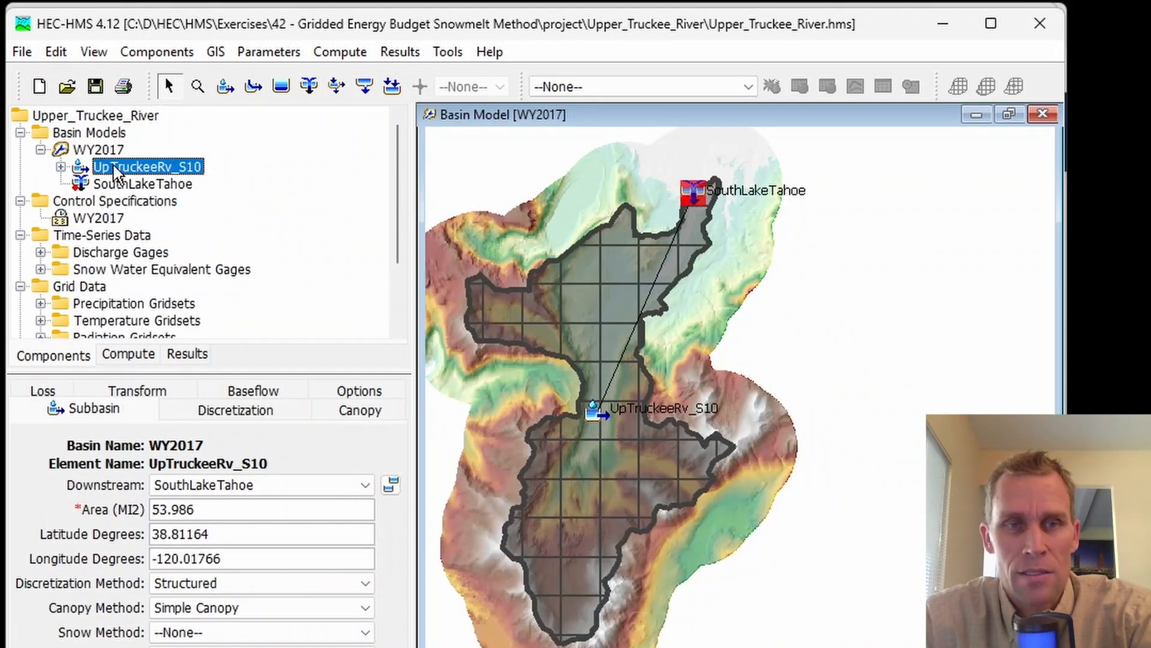
click(143, 184)
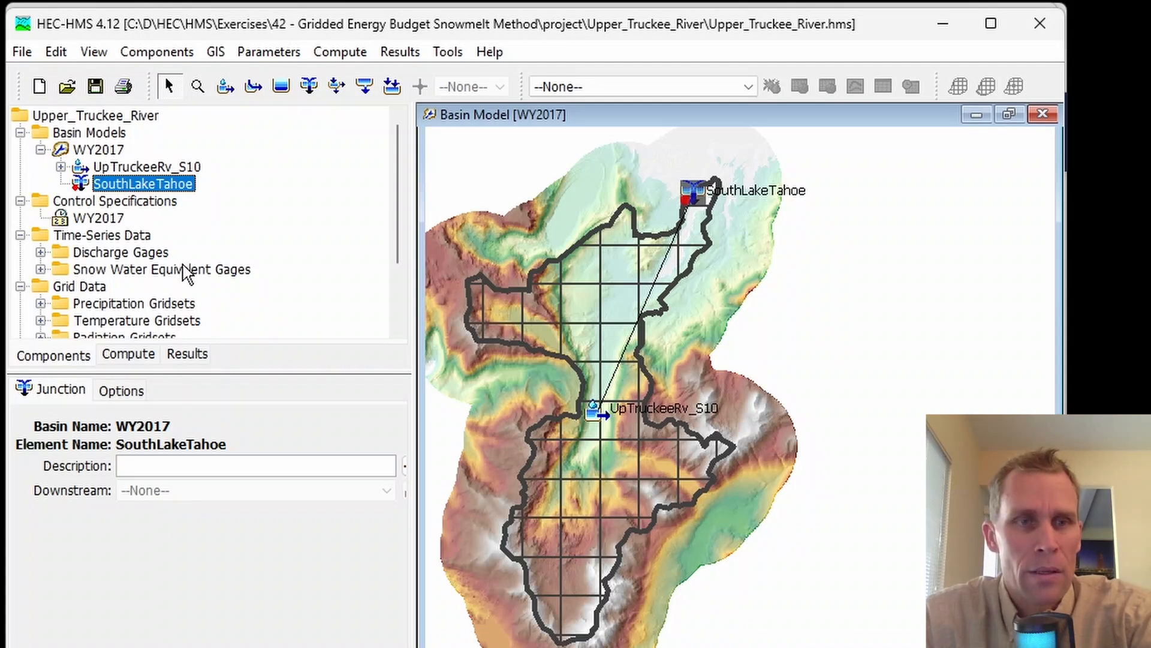
click(620, 278)
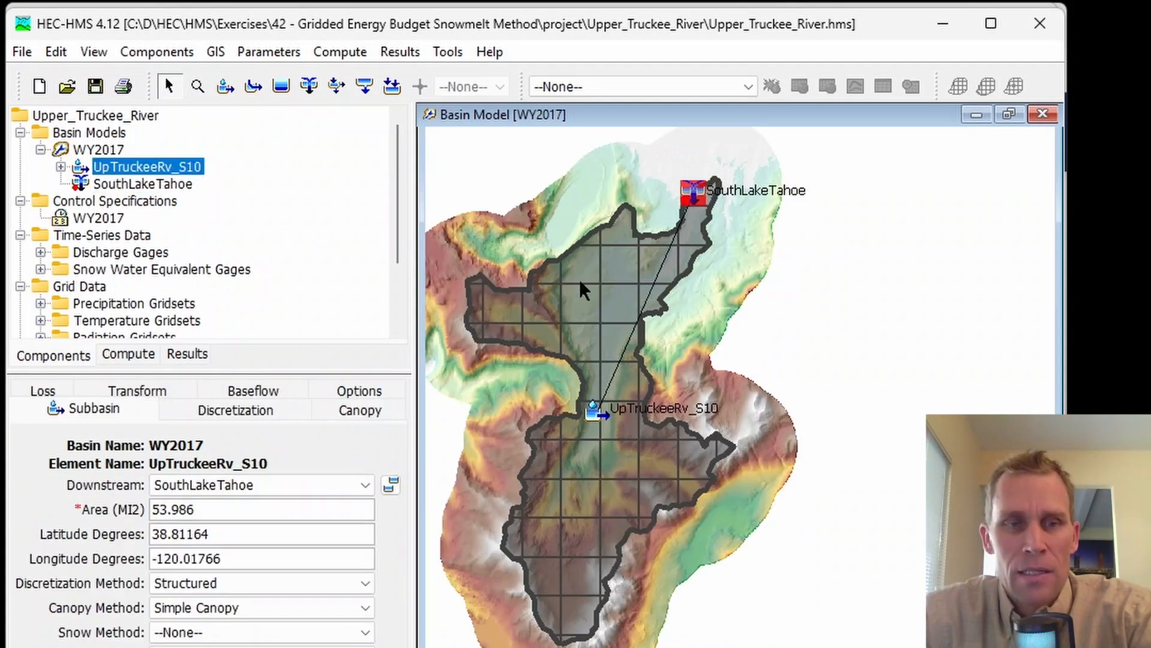
click(362, 393)
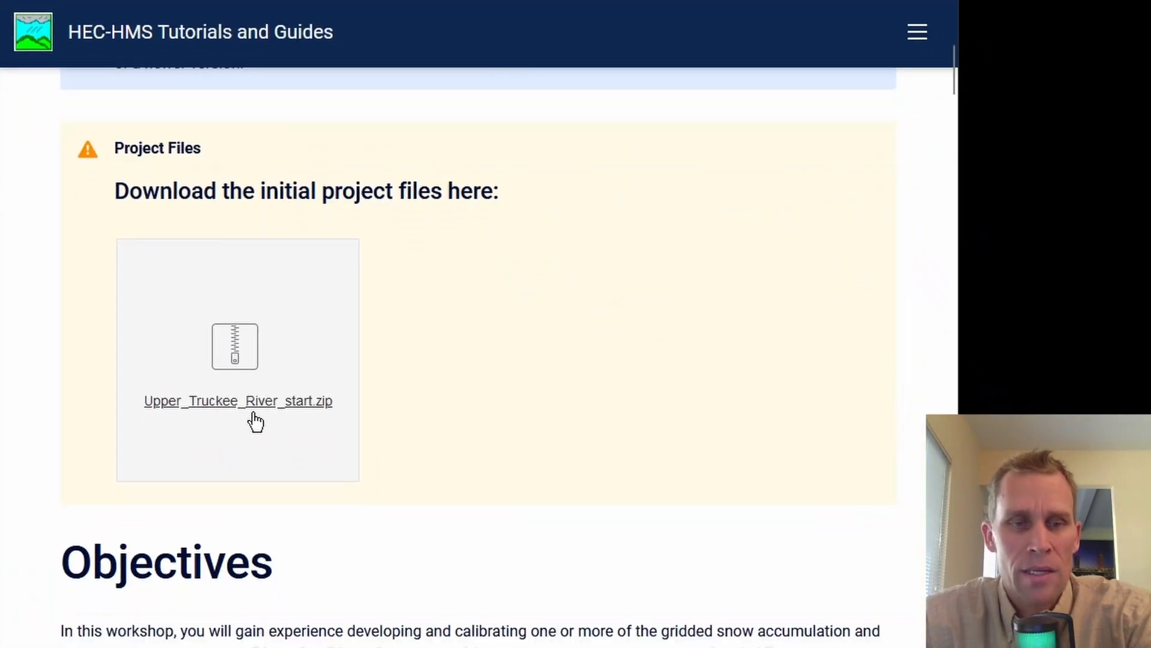
Step: Switch to the web tutorial and review the table of meteorologic components required by each gridded snowmelt method
scroll(254, 422, down, 10)
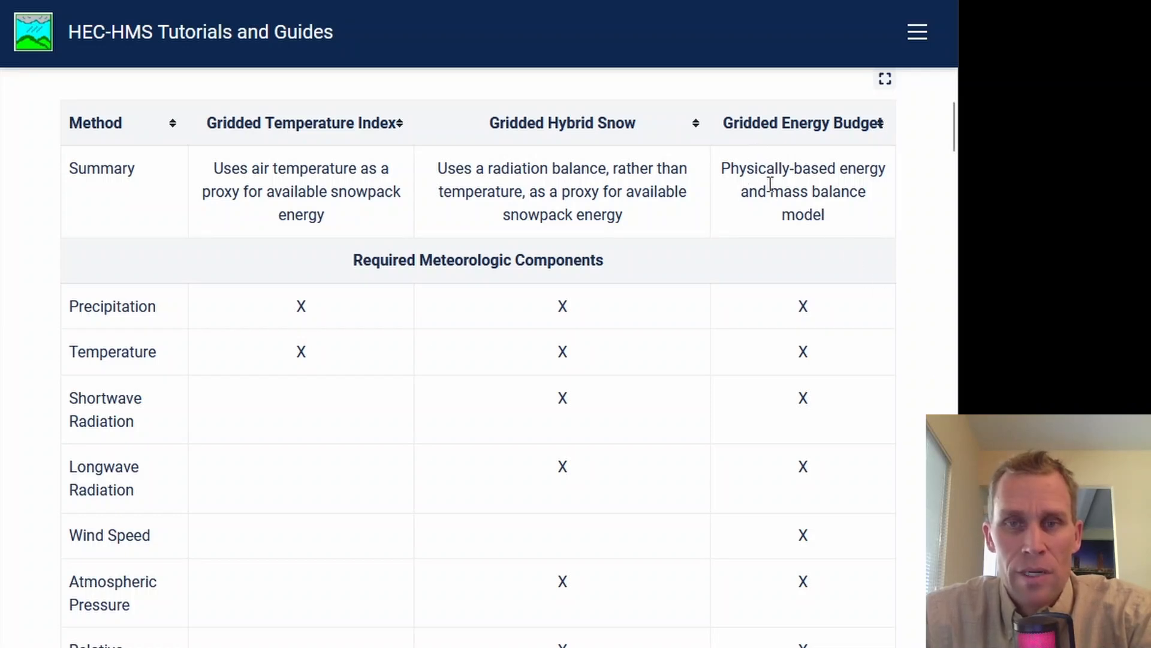
scroll(790, 195, down, 2)
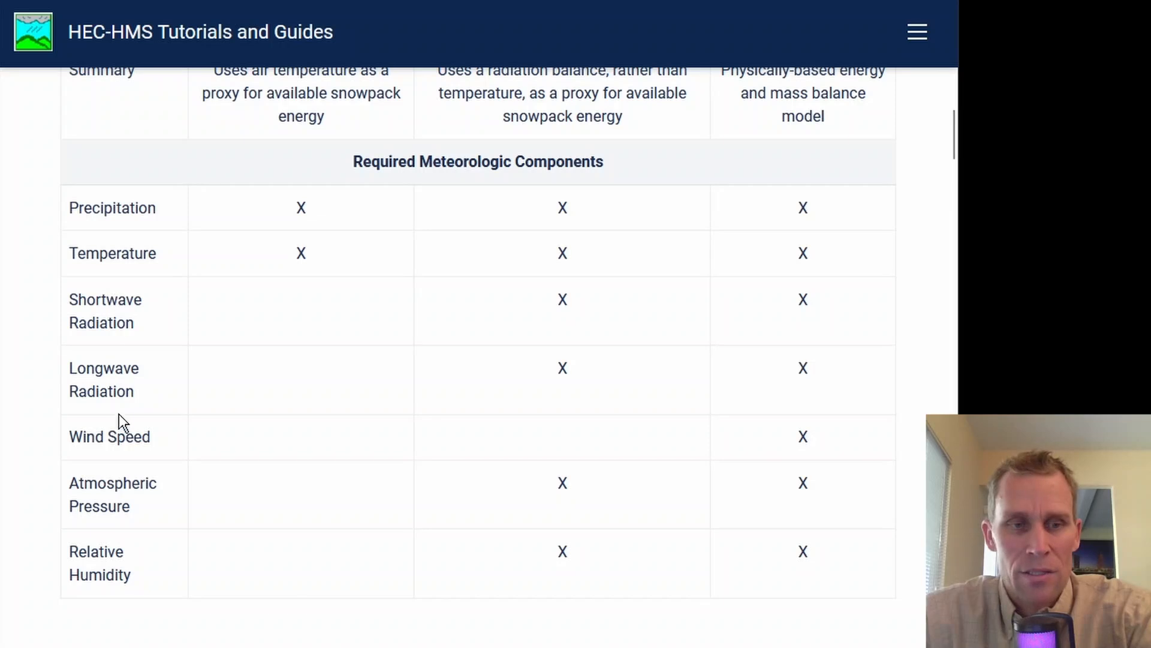
Step: Read through the tutorial's tasks, study area and project review to the Create a New Meteorologic Model and Parameterize instructions
scroll(664, 481, down, 15)
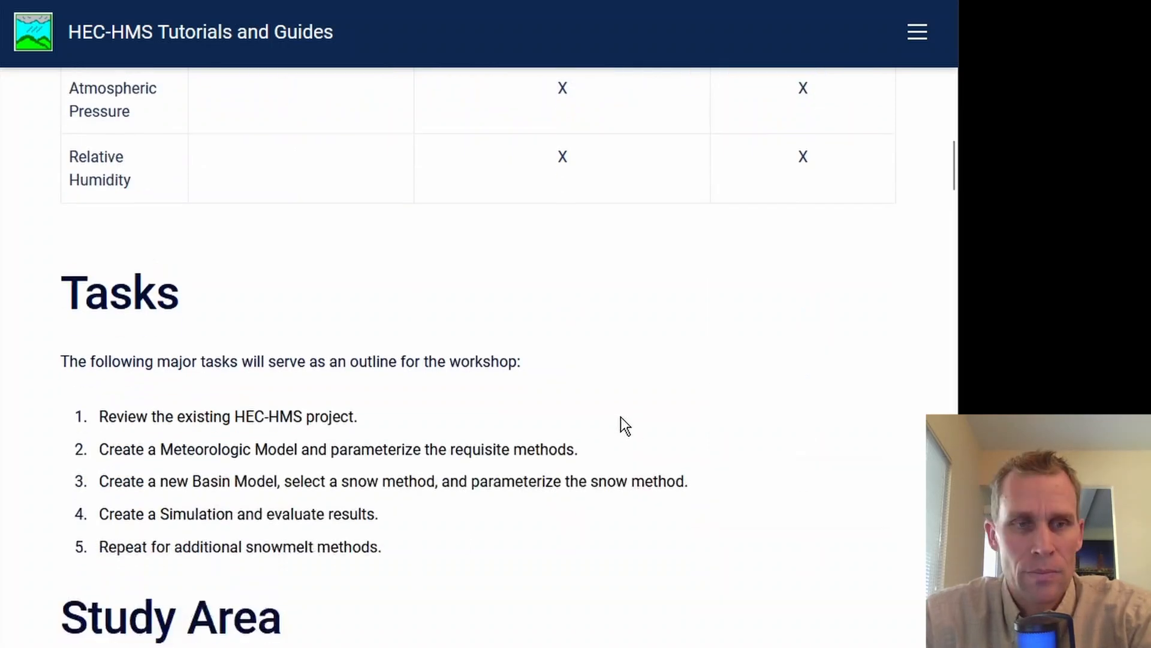
scroll(620, 413, down, 15)
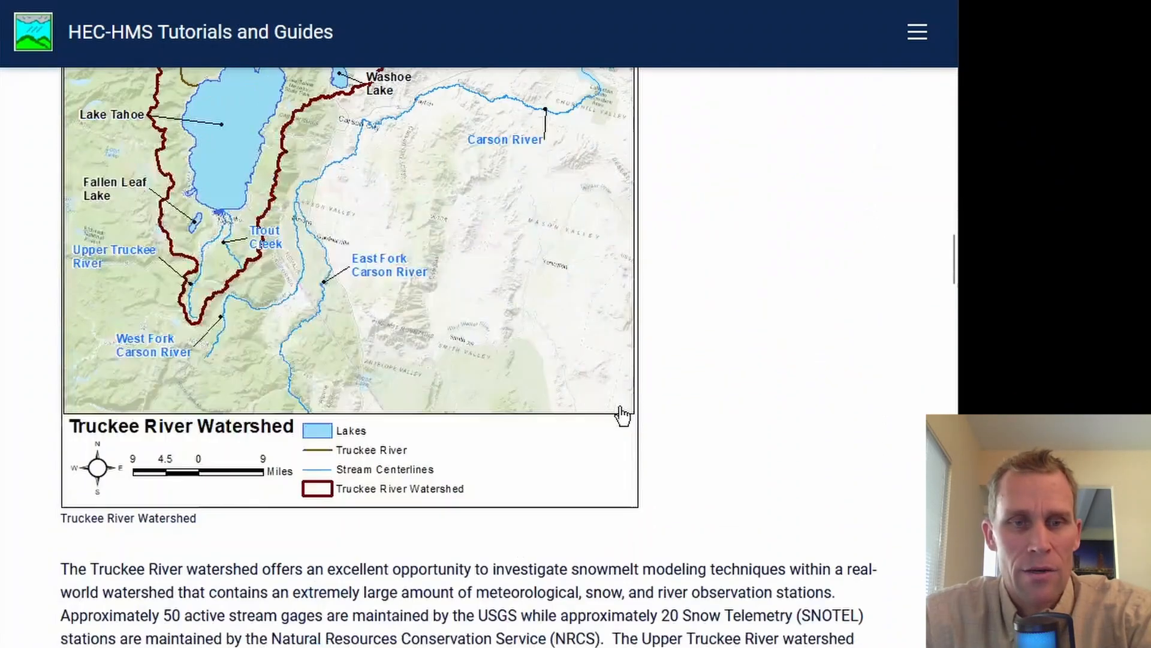
scroll(623, 415, down, 15)
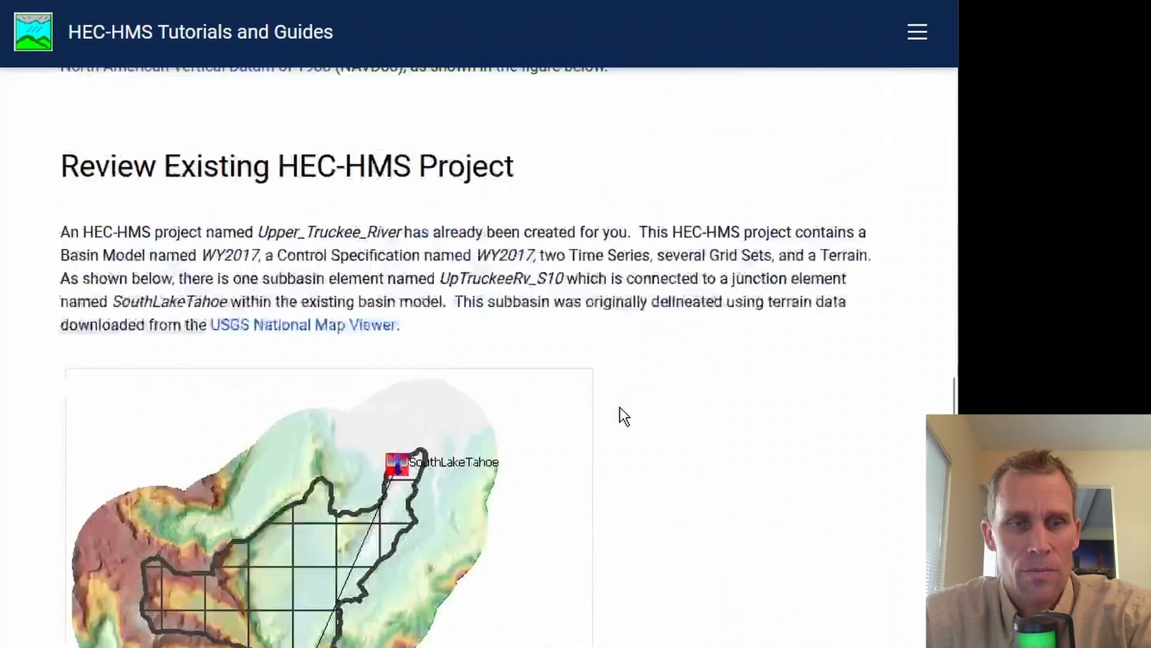
scroll(621, 413, down, 15)
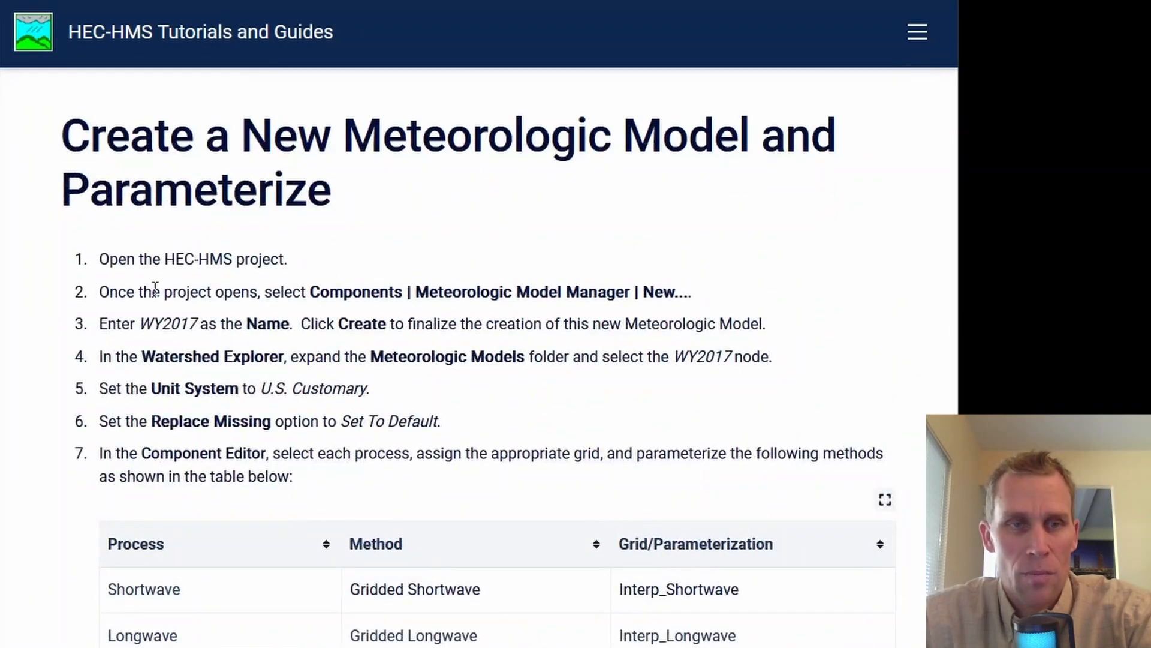
scroll(45, 308, down, 1)
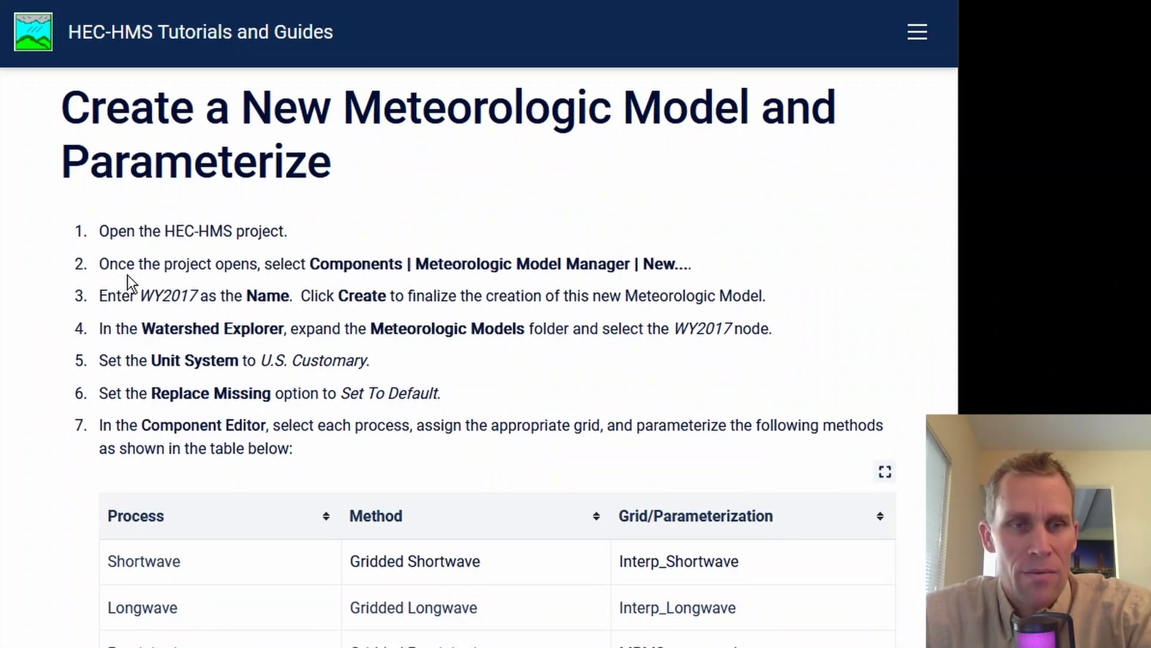
Step: Copy the name WY2017 from the tutorial, switch to HEC-HMS and create a new meteorologic model named WY2017
drag(145, 289, 196, 289)
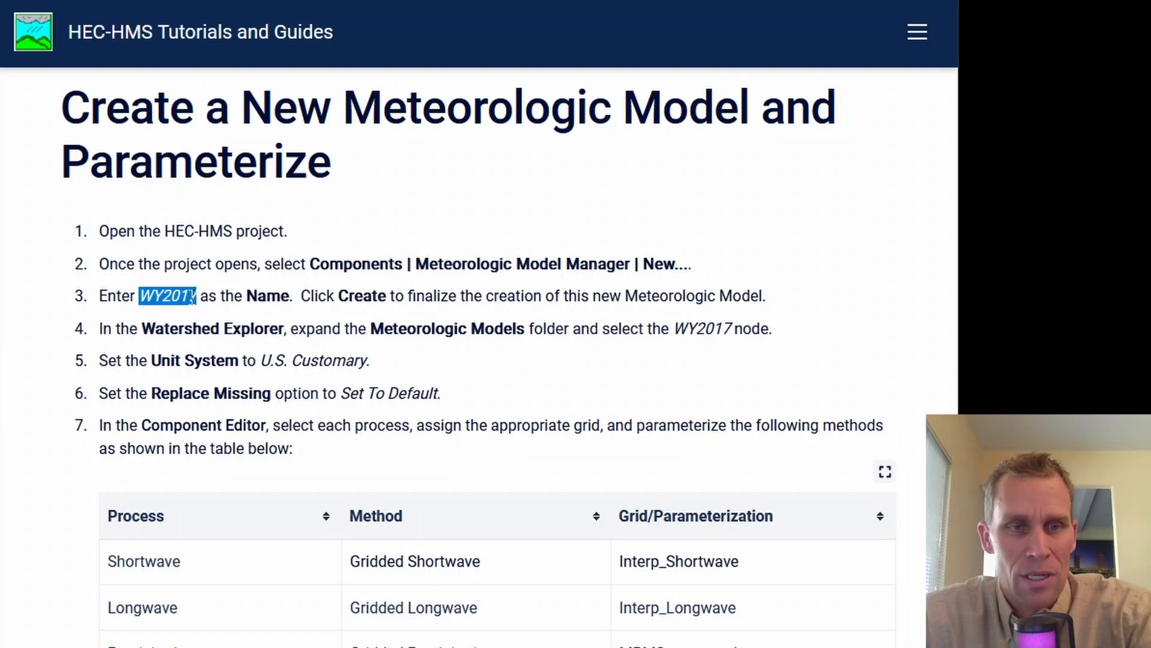
right_click(185, 300)
click(210, 317)
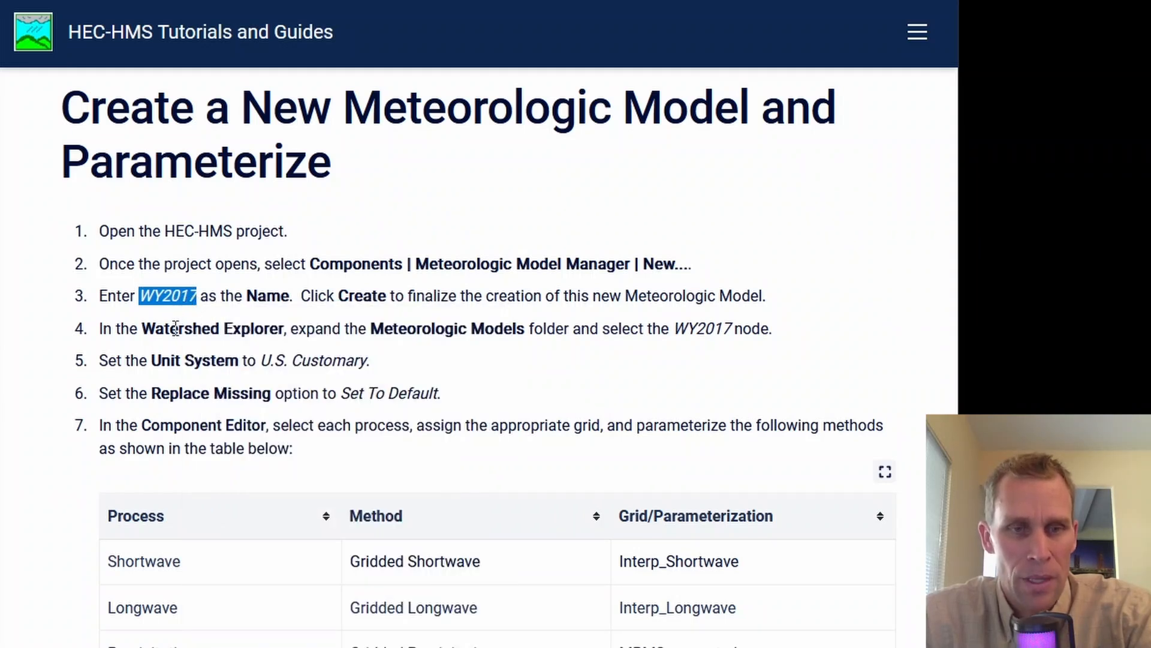
key(alt+Tab)
click(157, 53)
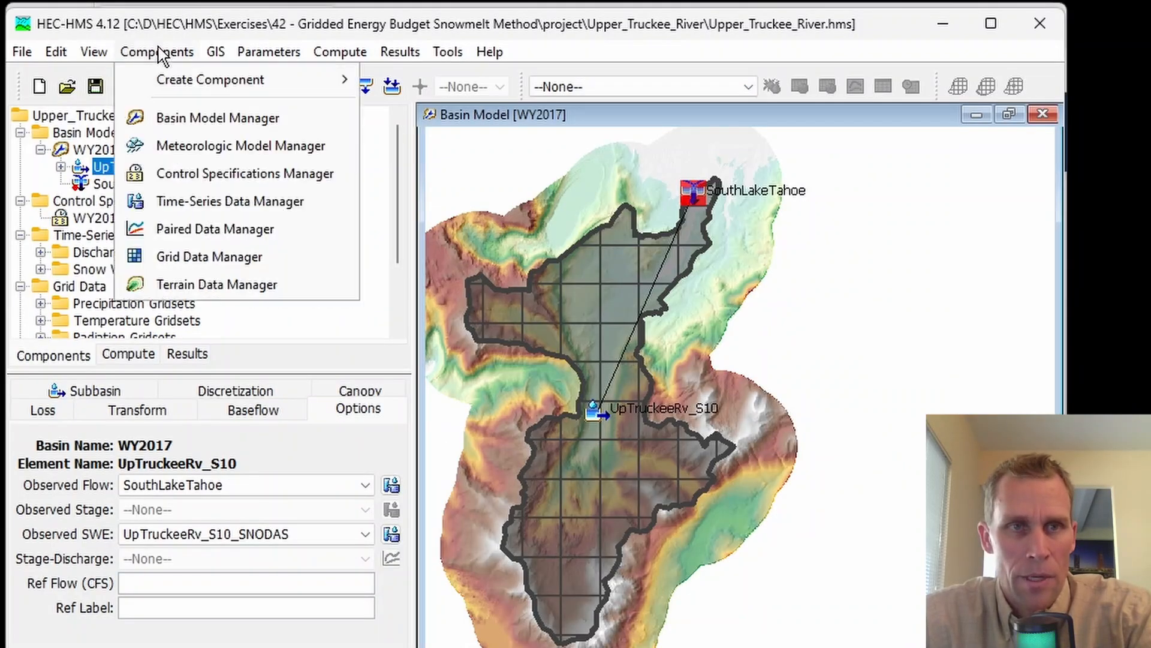
click(201, 151)
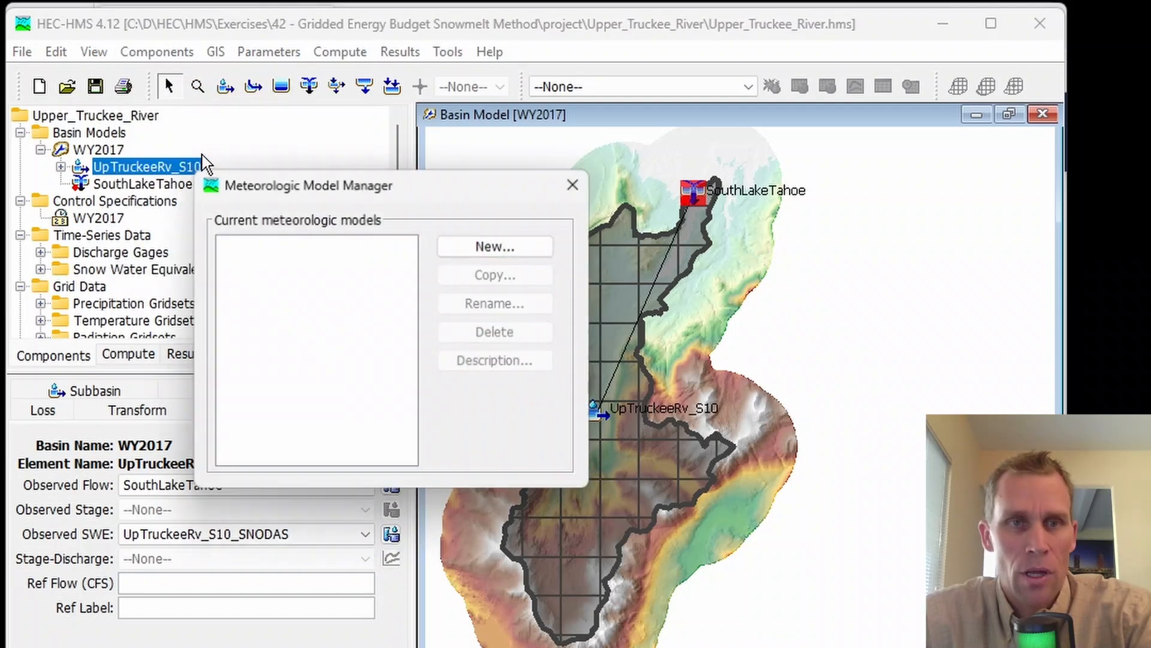
click(479, 252)
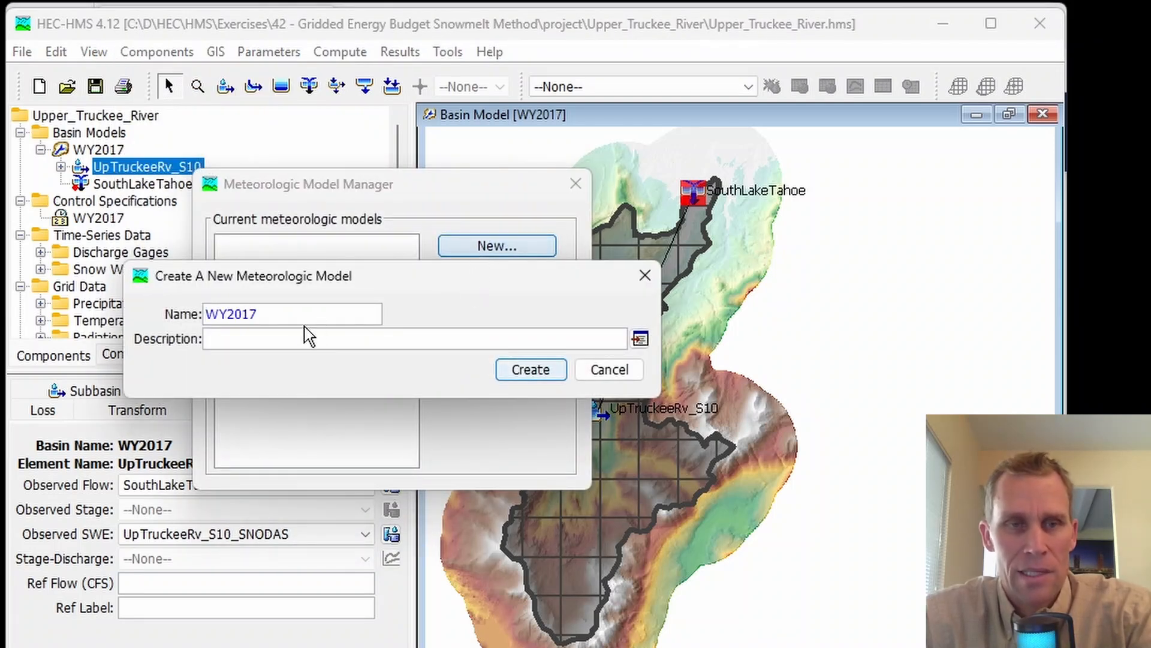
drag(303, 322, 164, 322)
click(548, 377)
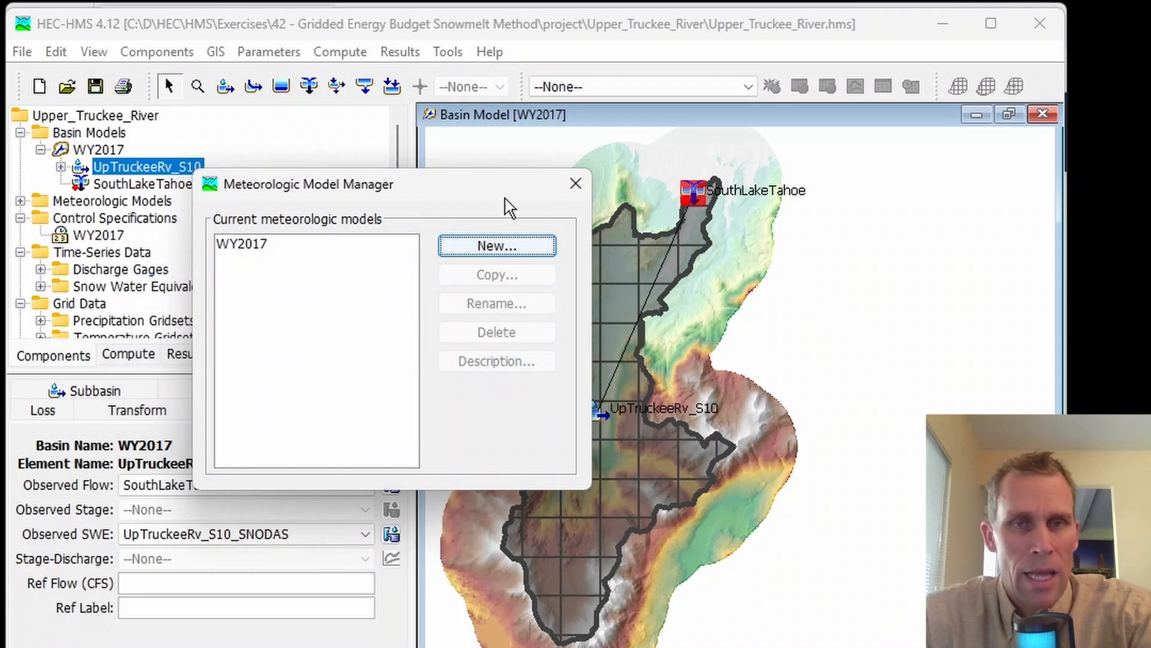
click(575, 185)
Step: Open the new WY2017 meteorologic model and set Shortwave to Gridded Shortwave and Longwave to Gridded Longwave
click(20, 201)
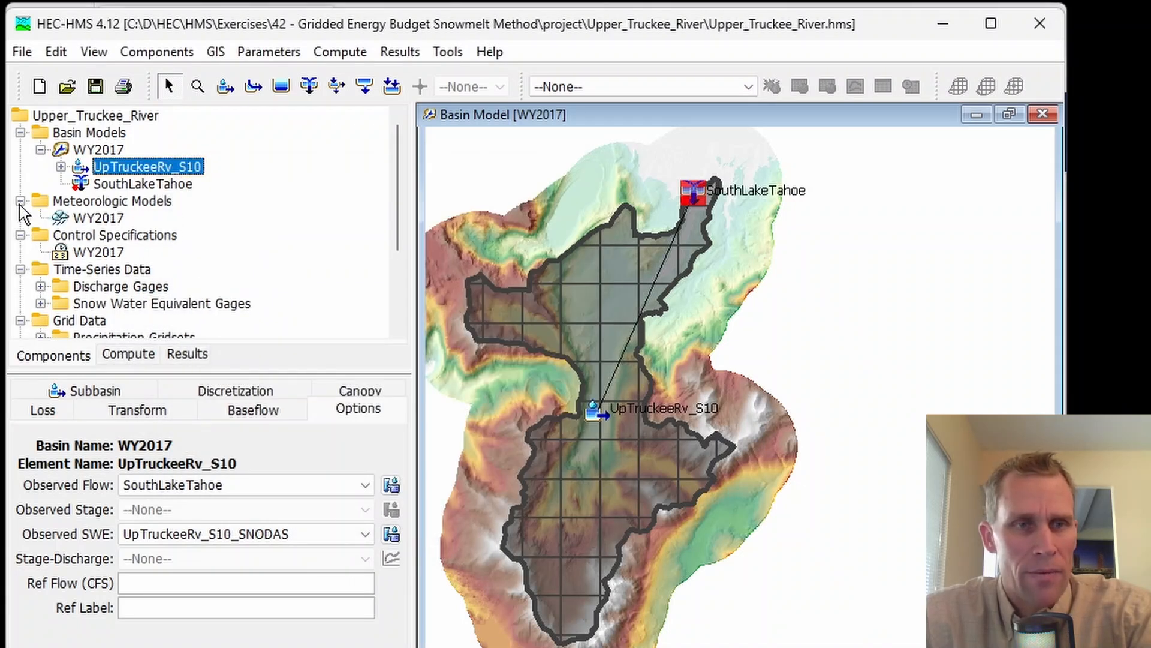
click(101, 218)
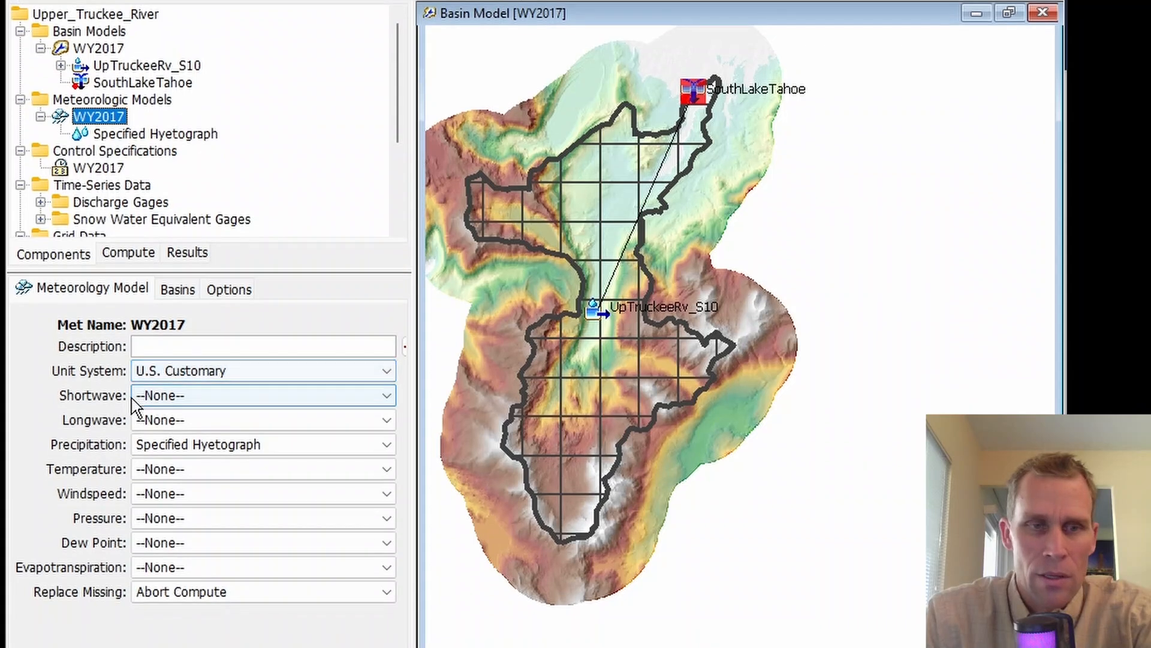
click(178, 397)
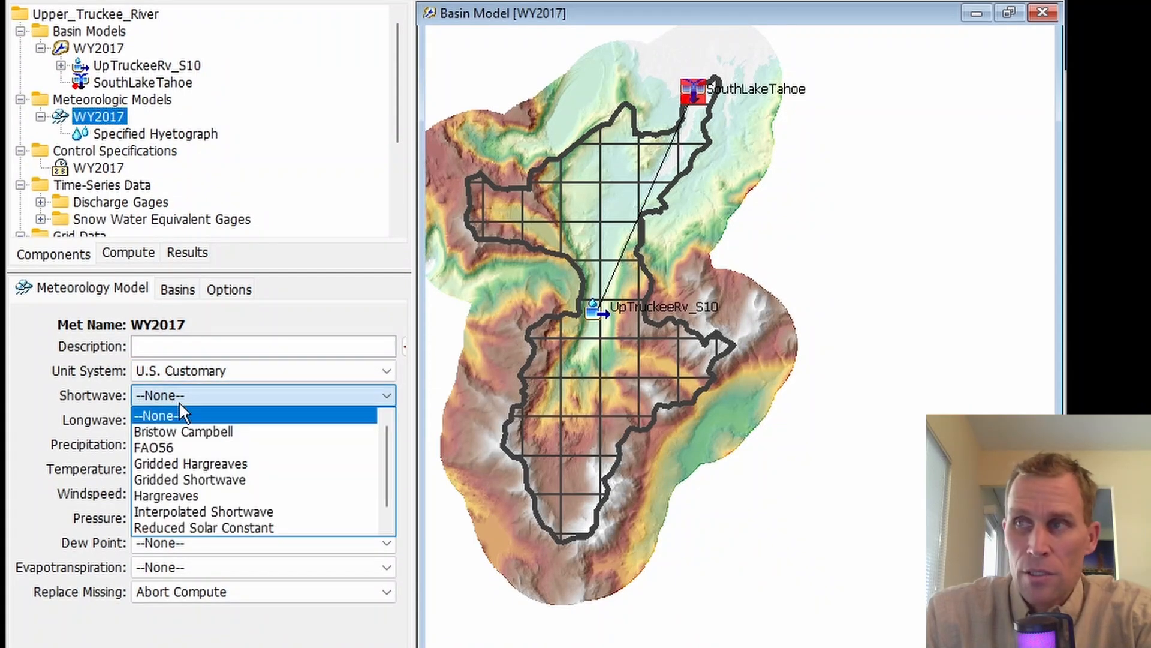
click(219, 479)
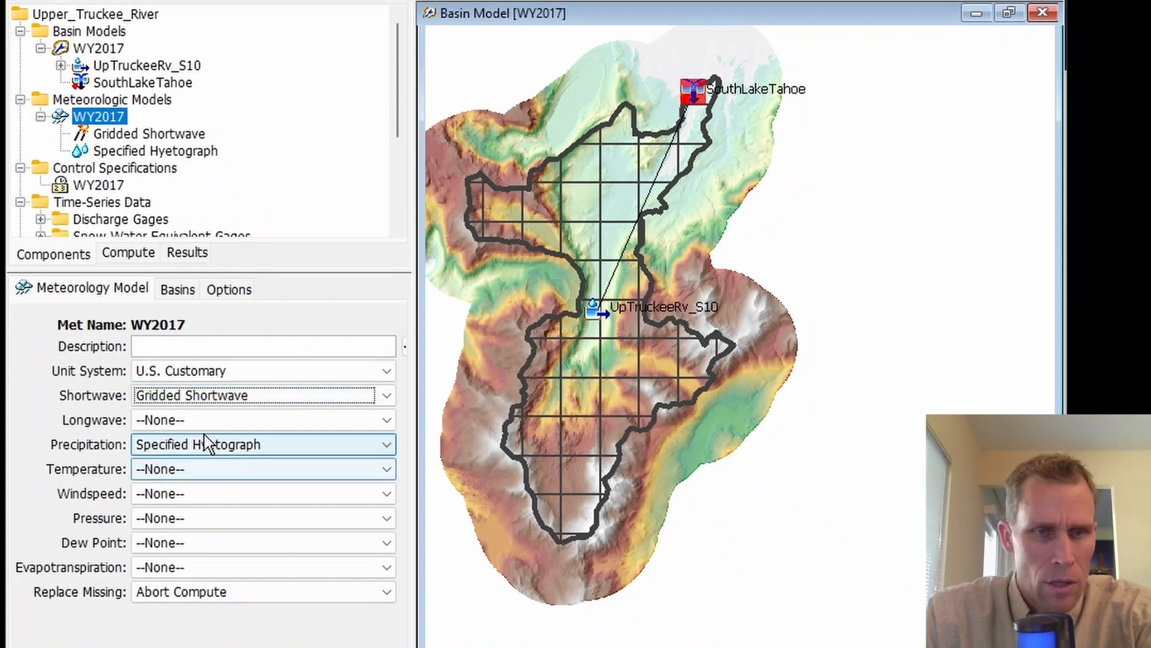
click(203, 422)
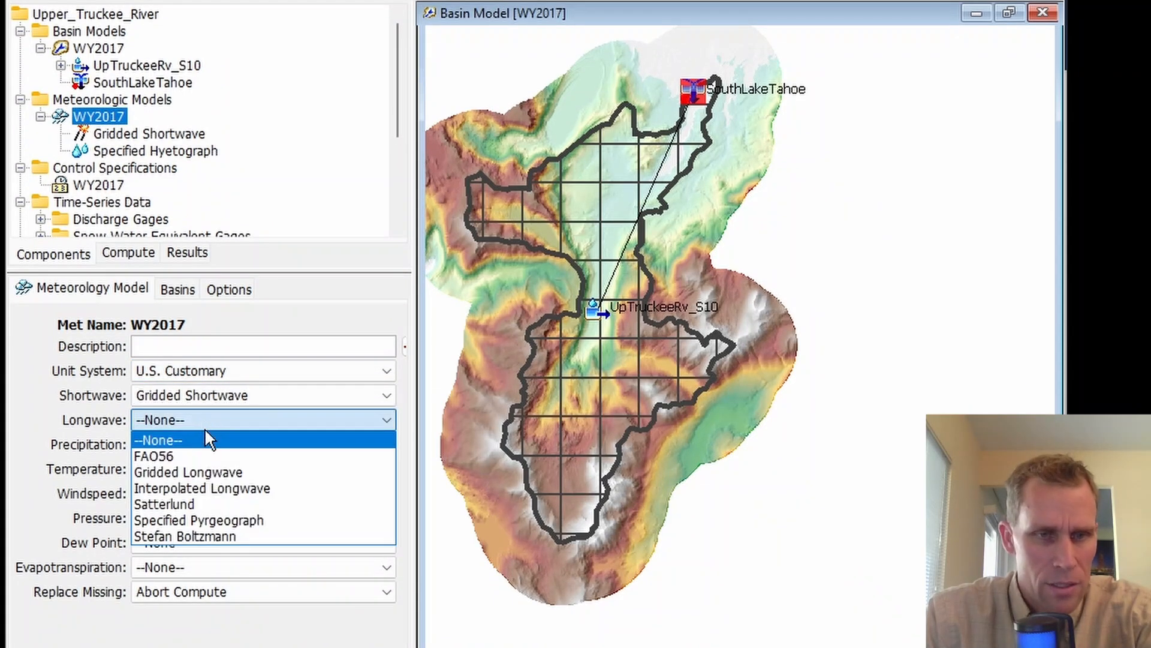
click(222, 473)
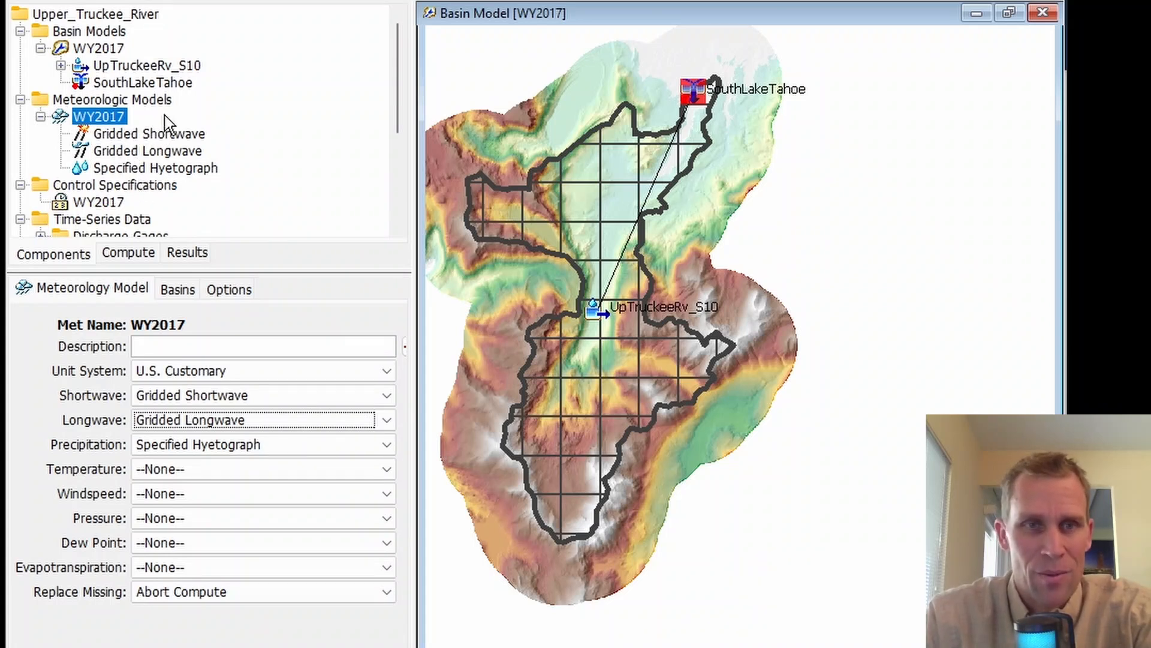
Step: Set the model's Temperature to Gridded Temperature, Windspeed to Gridded Windspeed, Pressure to Gridded Pressure and Dew Point to Gridded Humidity
click(206, 470)
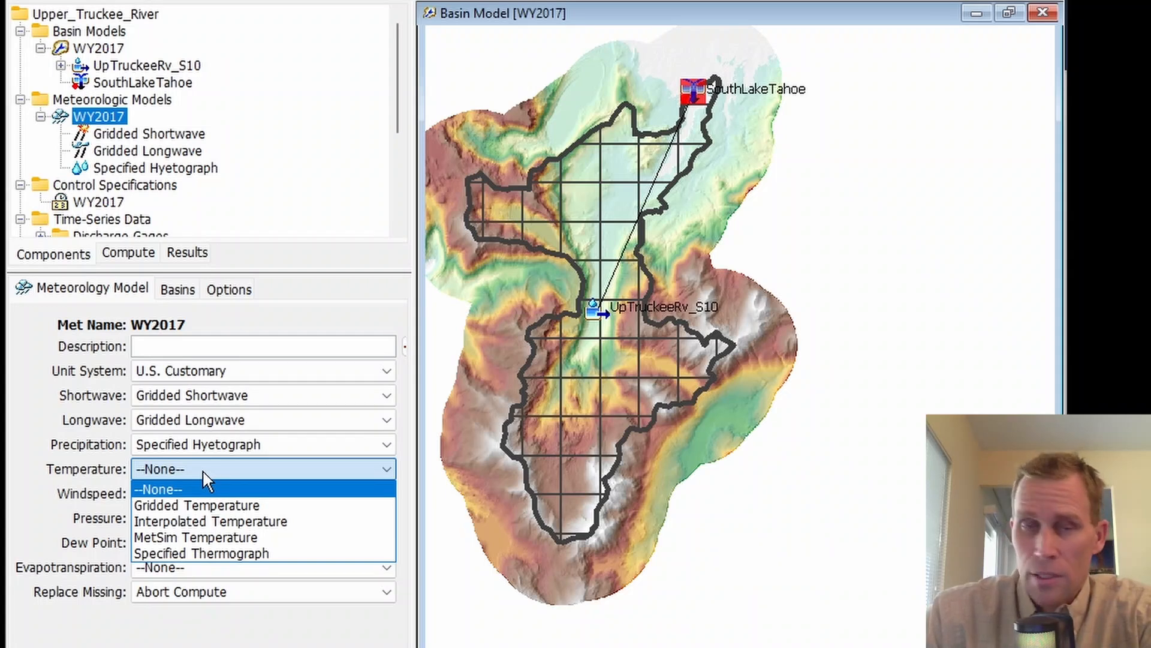
click(222, 507)
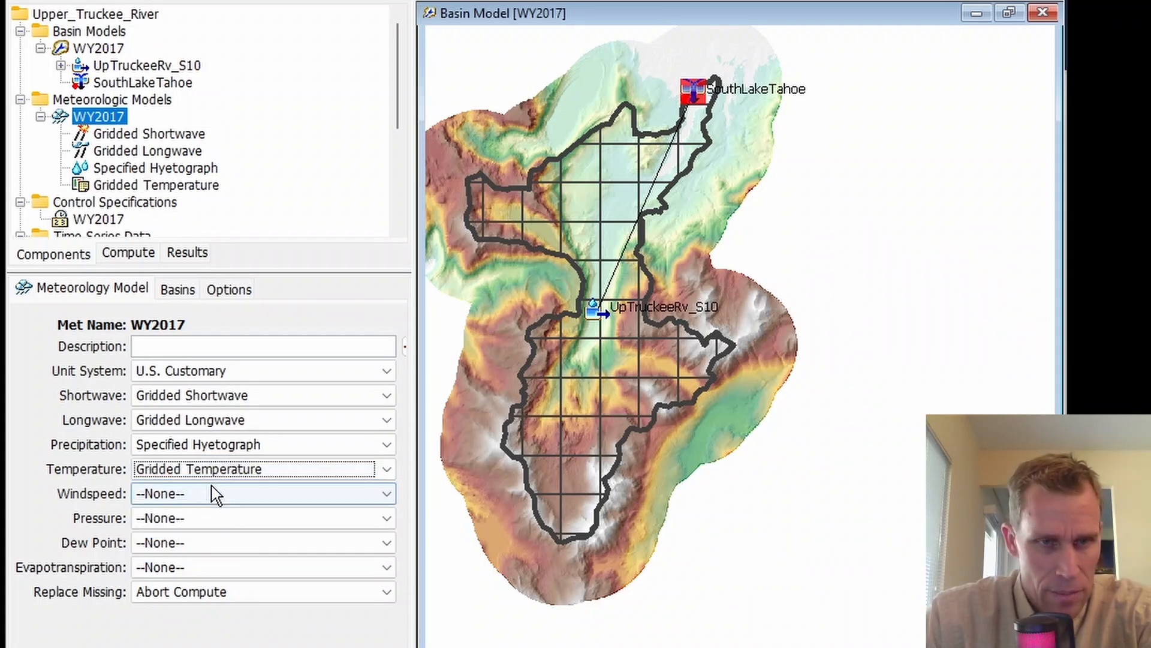
click(216, 492)
click(227, 530)
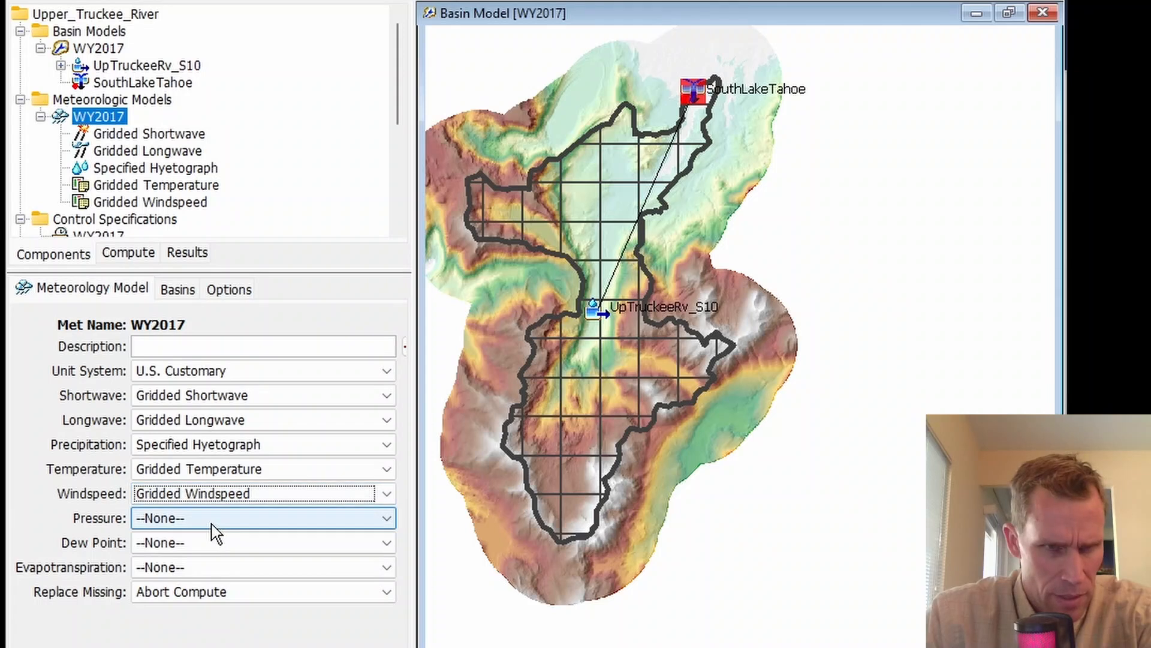
click(210, 520)
click(219, 570)
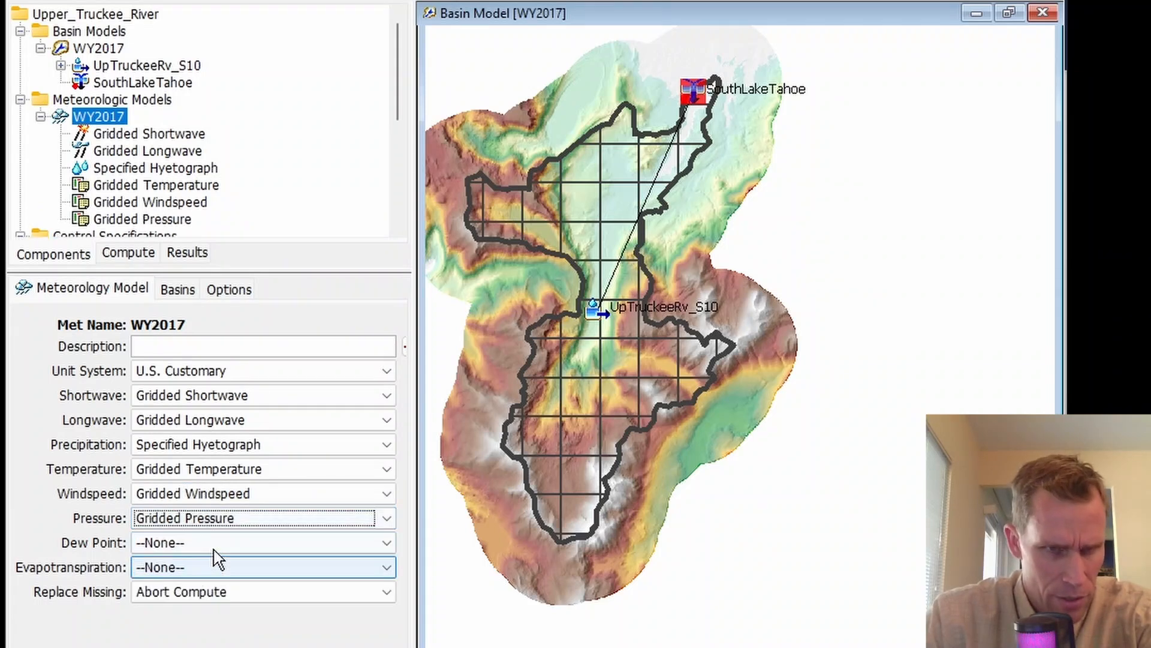
click(213, 541)
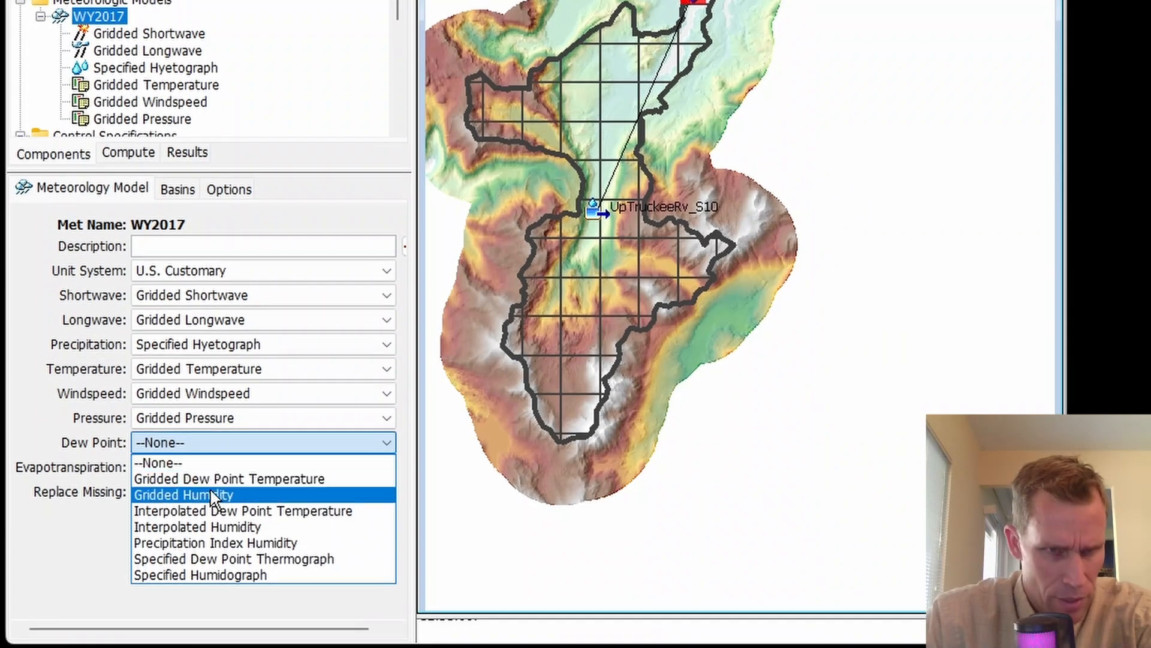
click(211, 494)
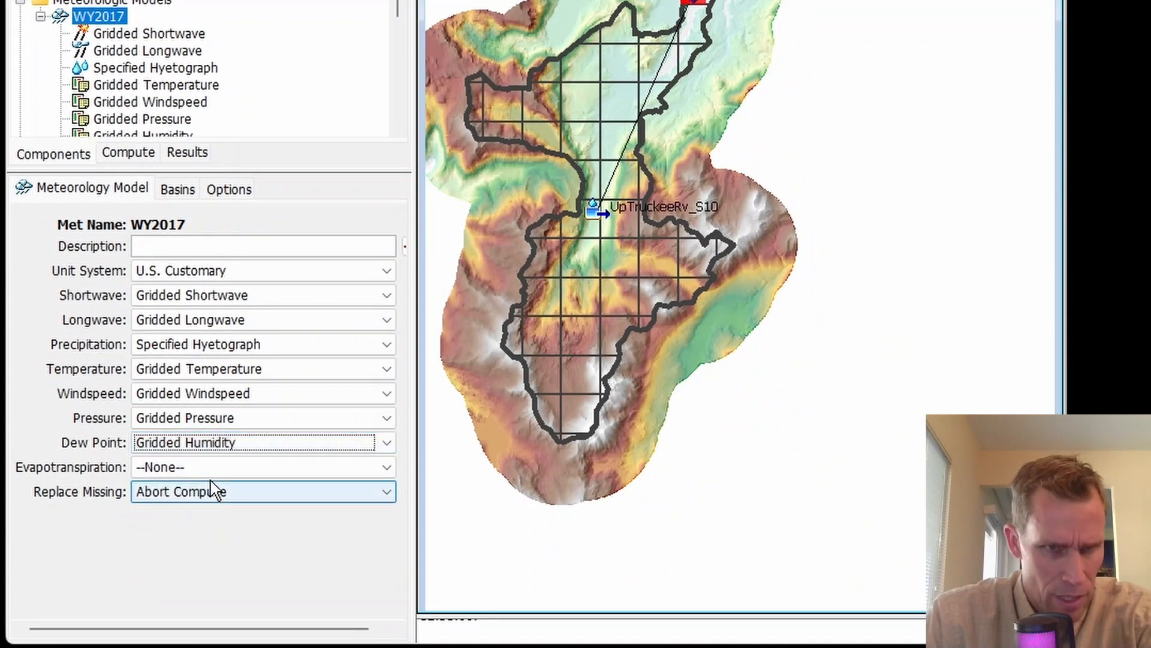
Step: Set the meteorologic model's Evapotranspiration to Gridded Hamon and Replace Missing to Set To Default
click(211, 467)
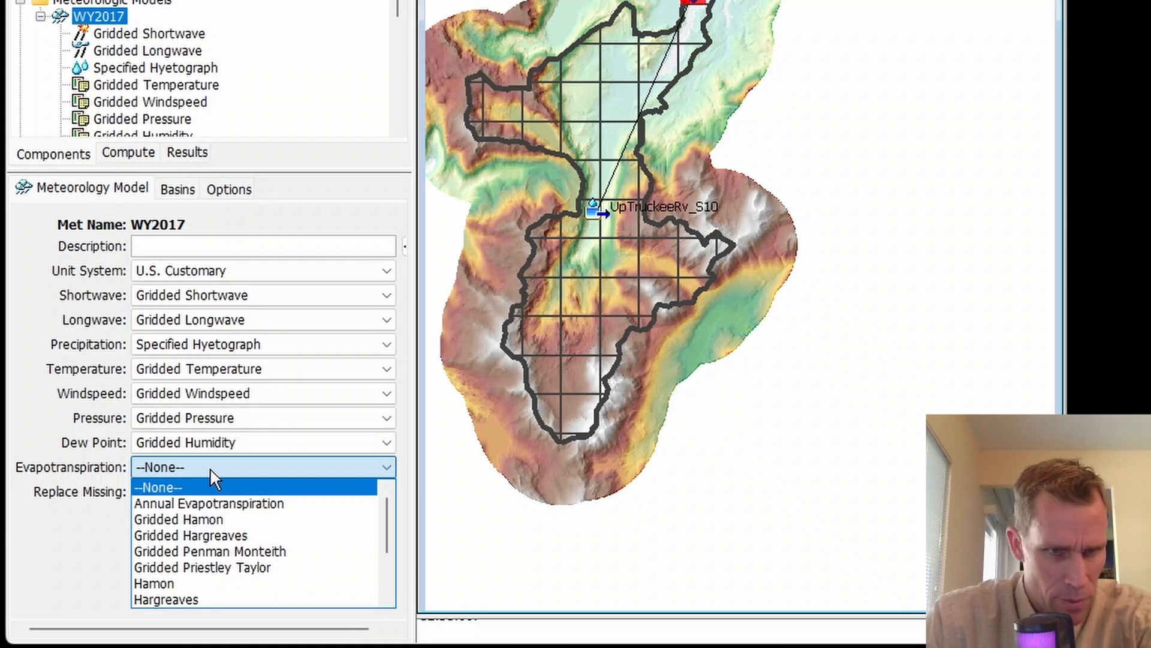
click(217, 530)
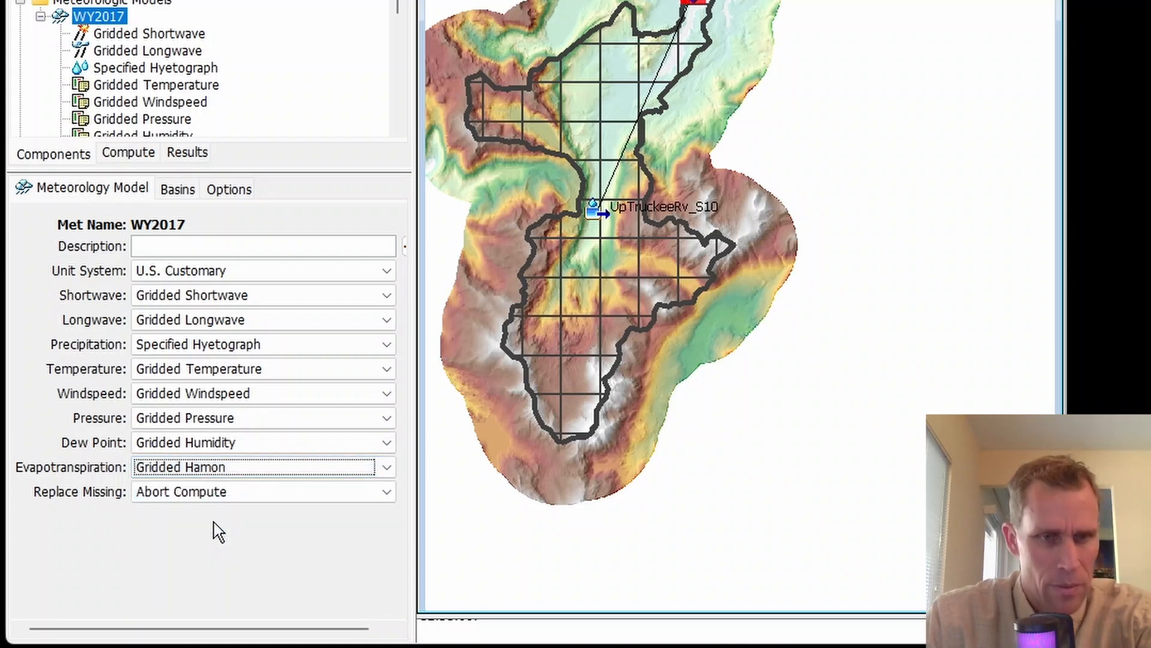
click(199, 491)
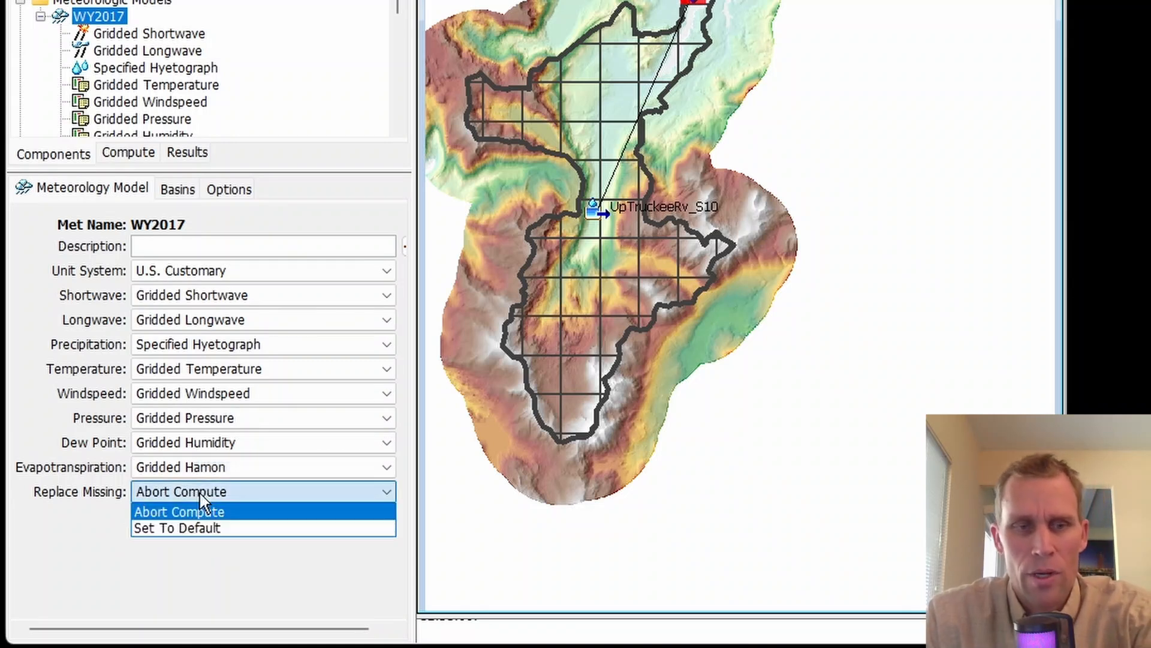
click(215, 527)
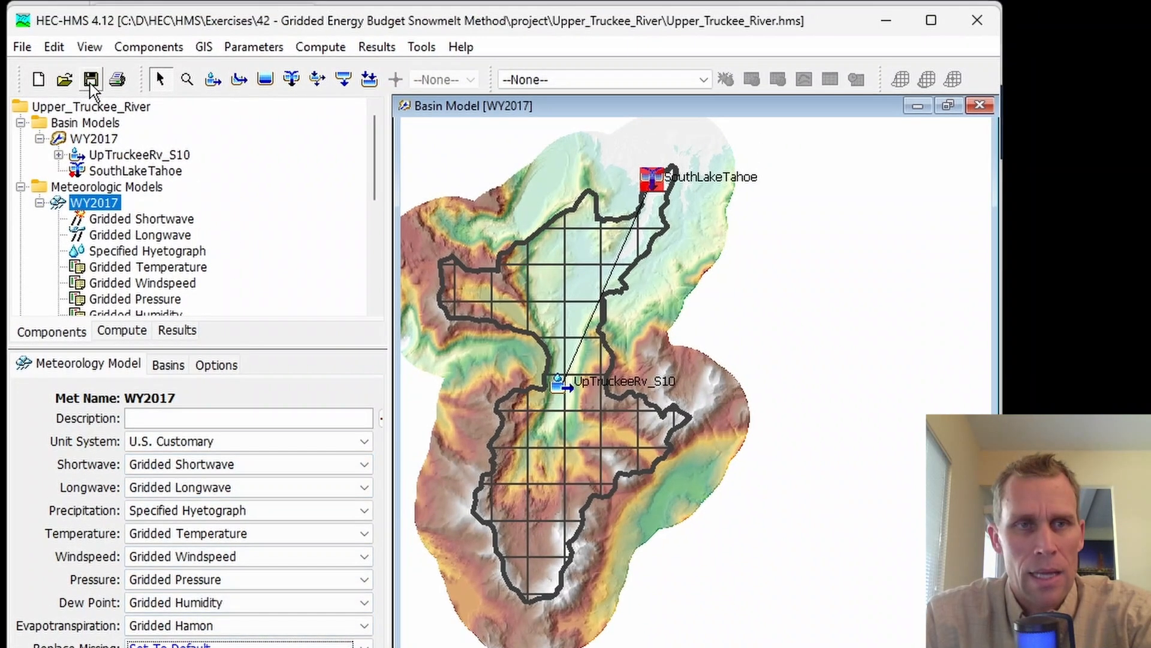
Step: Enlarge the component tree area and assign the Interp_Shortwave grid to the WY2017 model's Gridded Shortwave method
scroll(153, 180, down, 3)
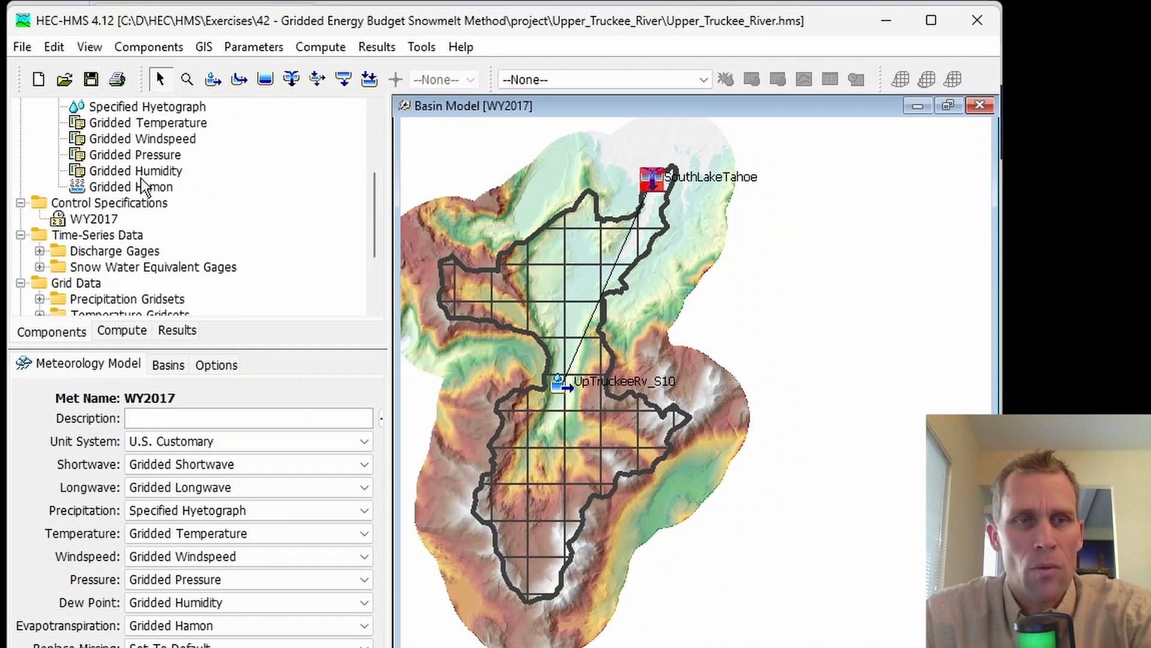
scroll(141, 178, up, 3)
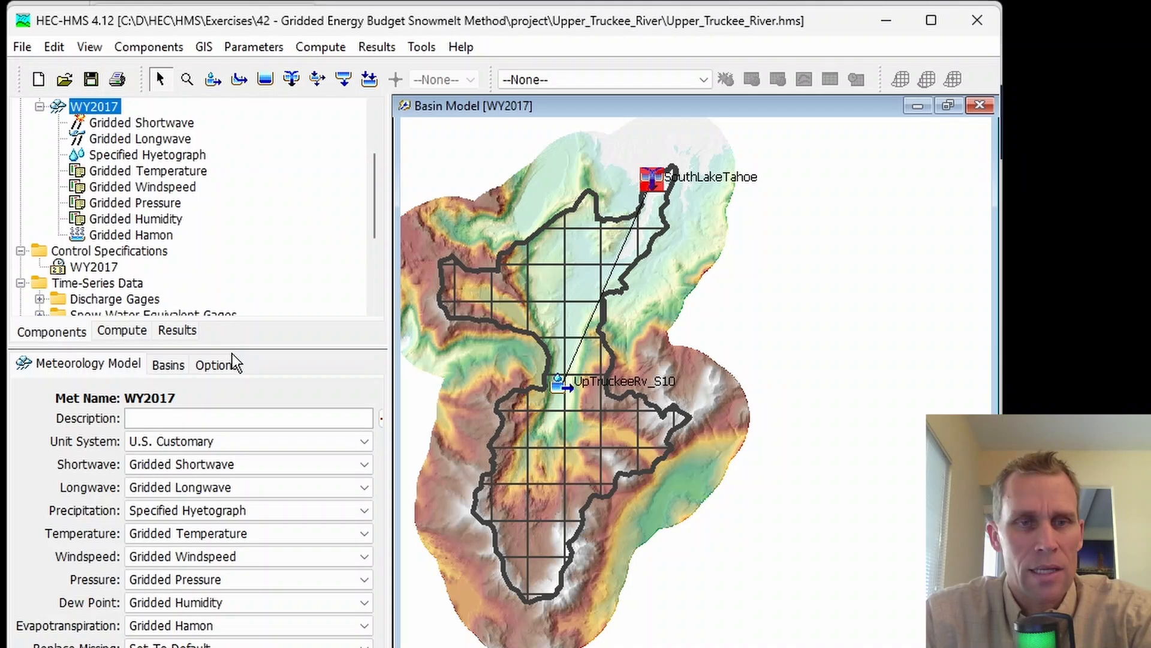
drag(231, 347, 231, 443)
scroll(114, 178, up, 1)
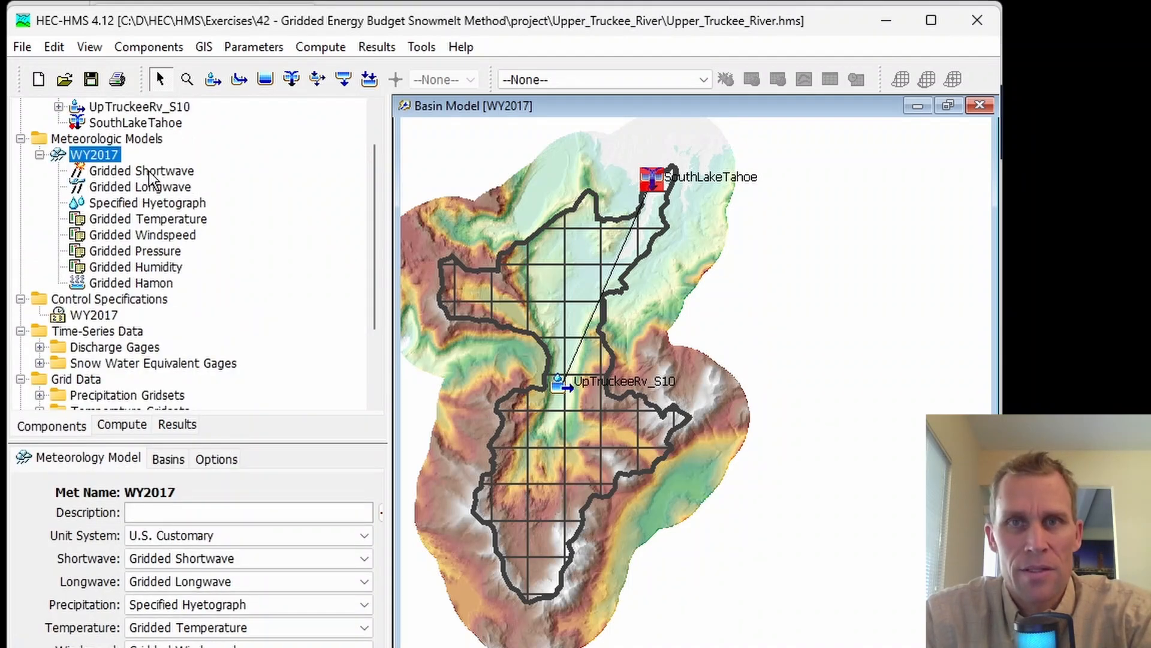
click(120, 171)
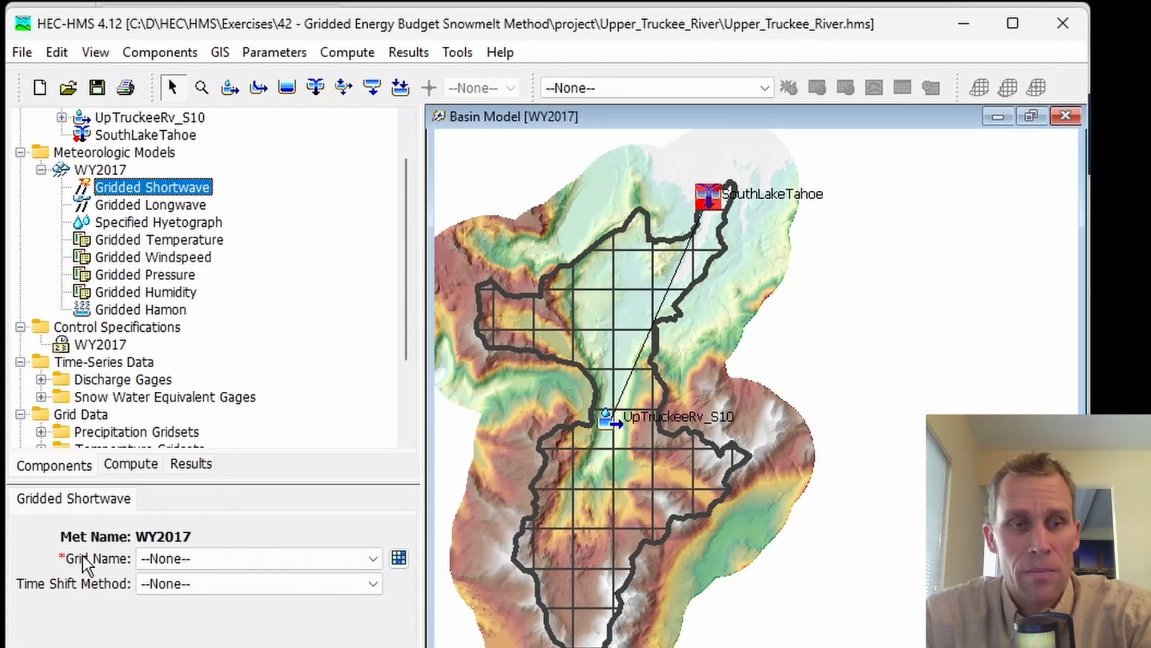
click(217, 564)
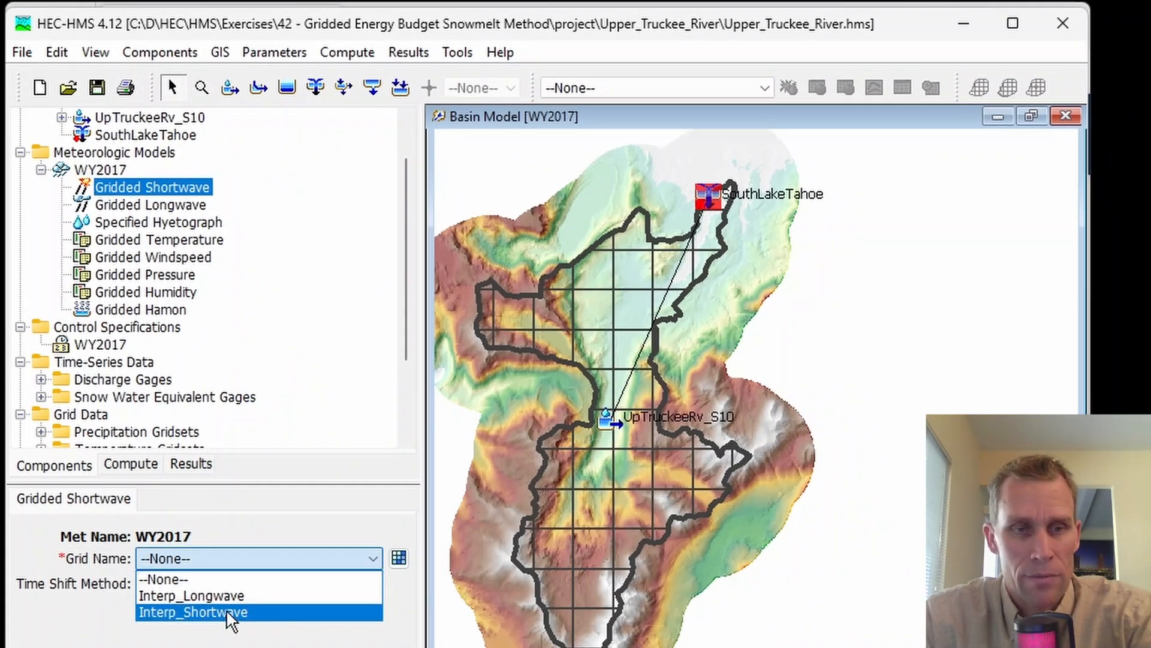
click(229, 612)
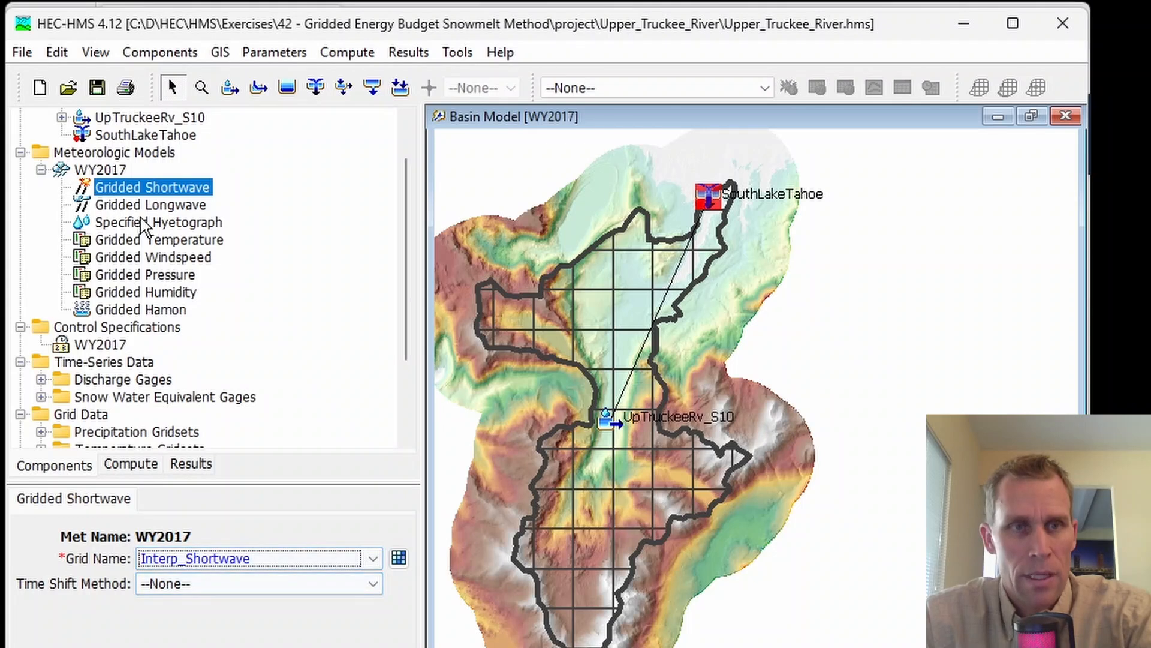
Step: Assign the Interp_Longwave grid to the WY2017 model's Gridded Longwave method and open its Specified Hyetograph component
click(154, 206)
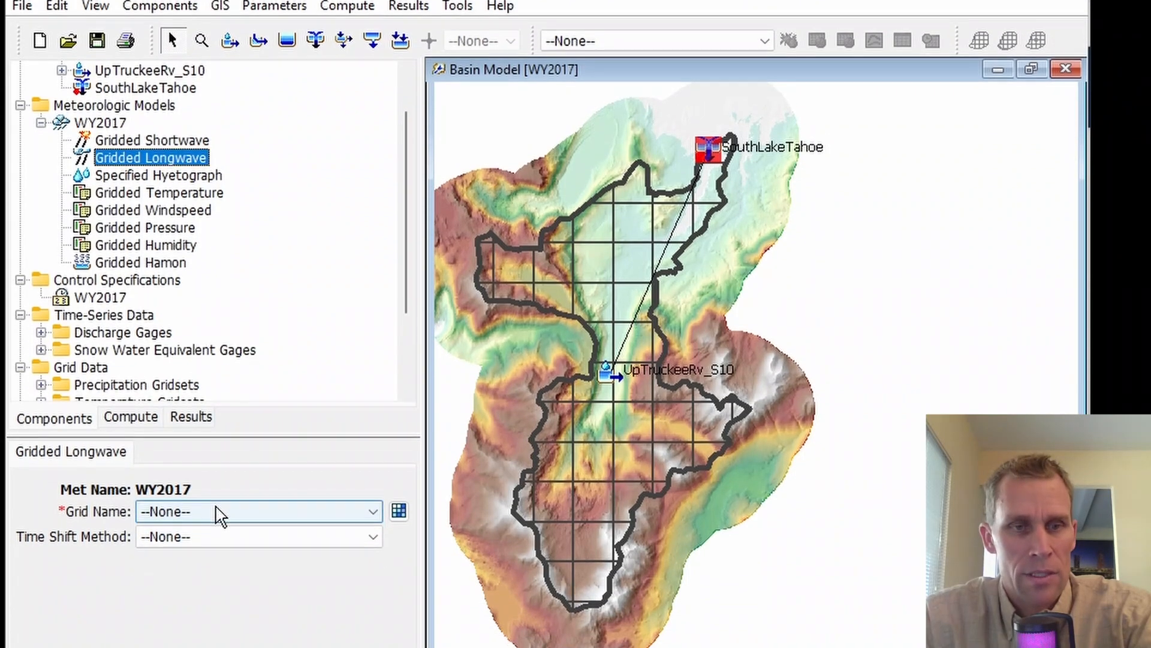
click(218, 558)
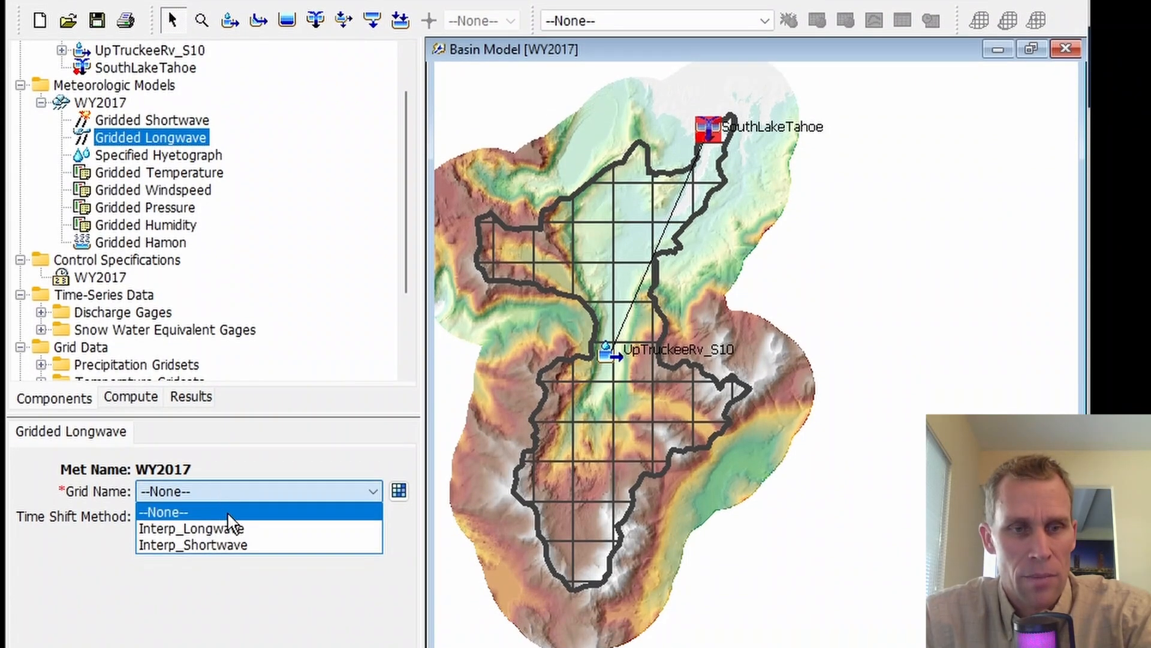
click(235, 520)
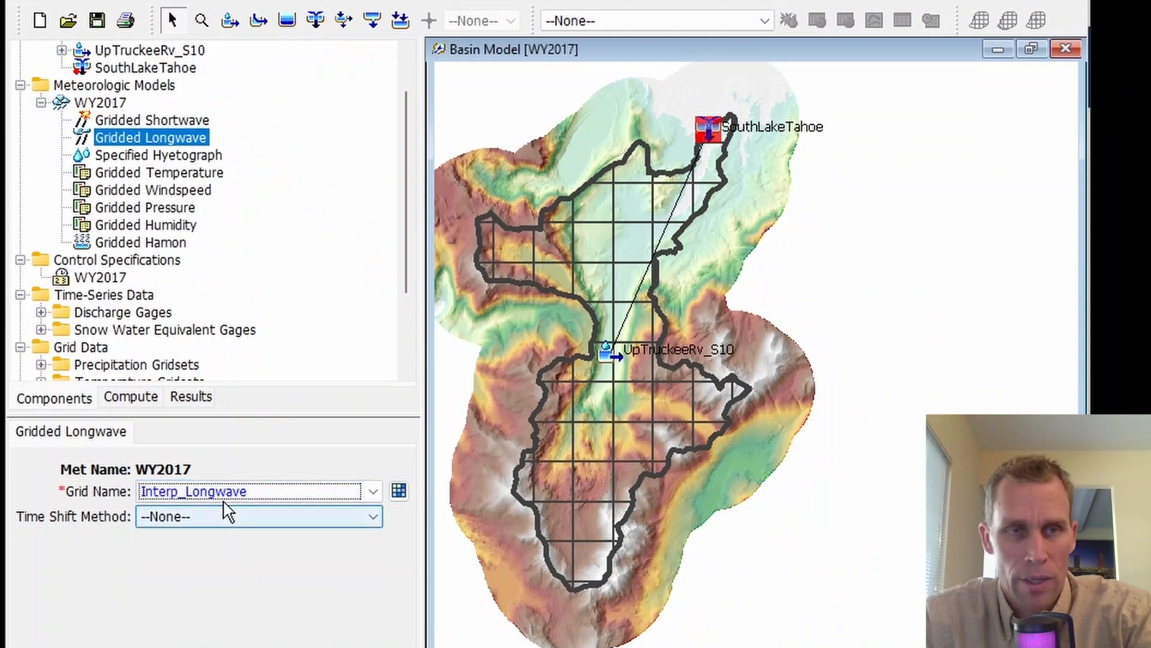
click(173, 154)
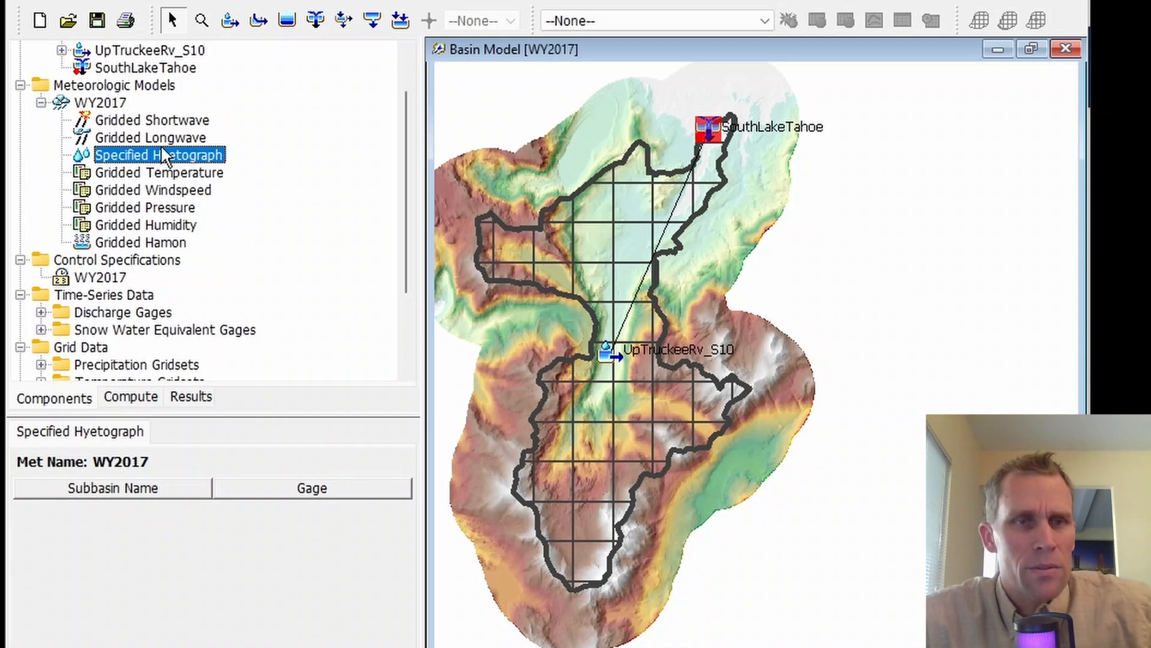
Step: Change the WY2017 meteorologic model's Precipitation method to Gridded Precipitation and assign it the MRMS_corrected grid
click(114, 103)
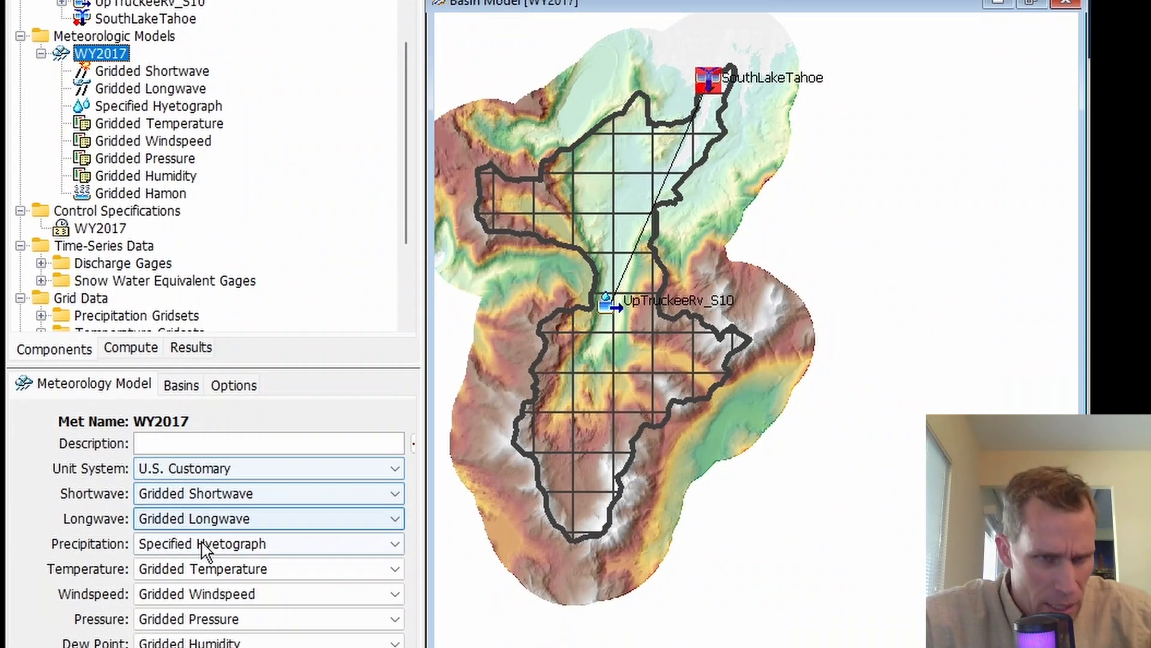
click(211, 540)
click(192, 558)
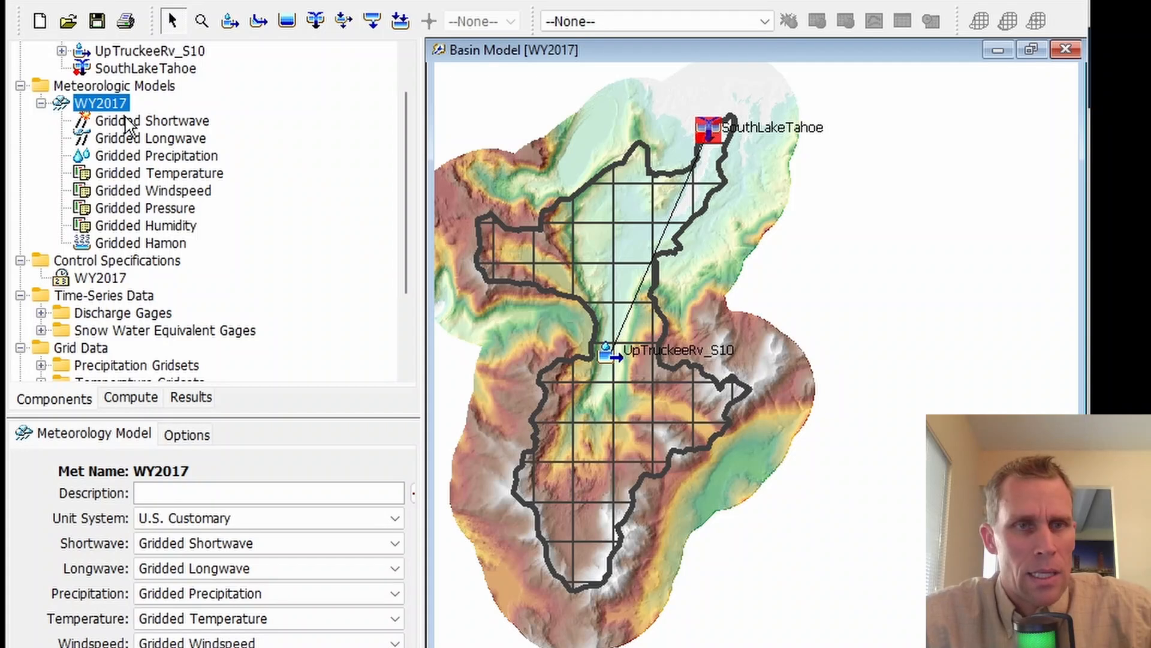
click(141, 157)
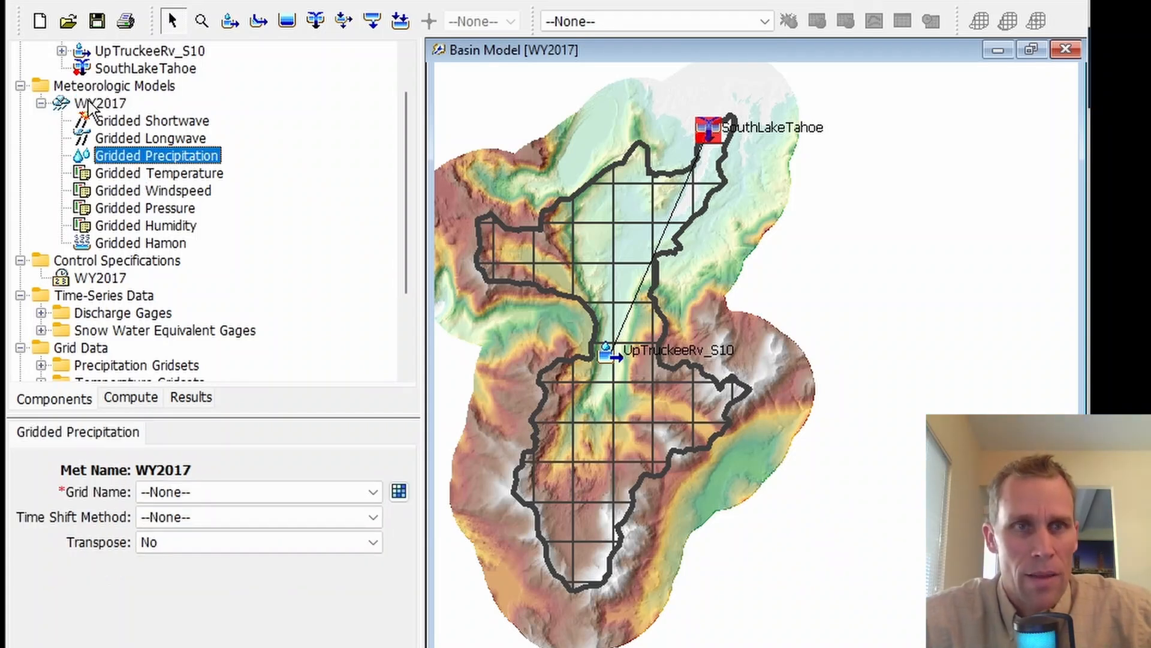
click(180, 492)
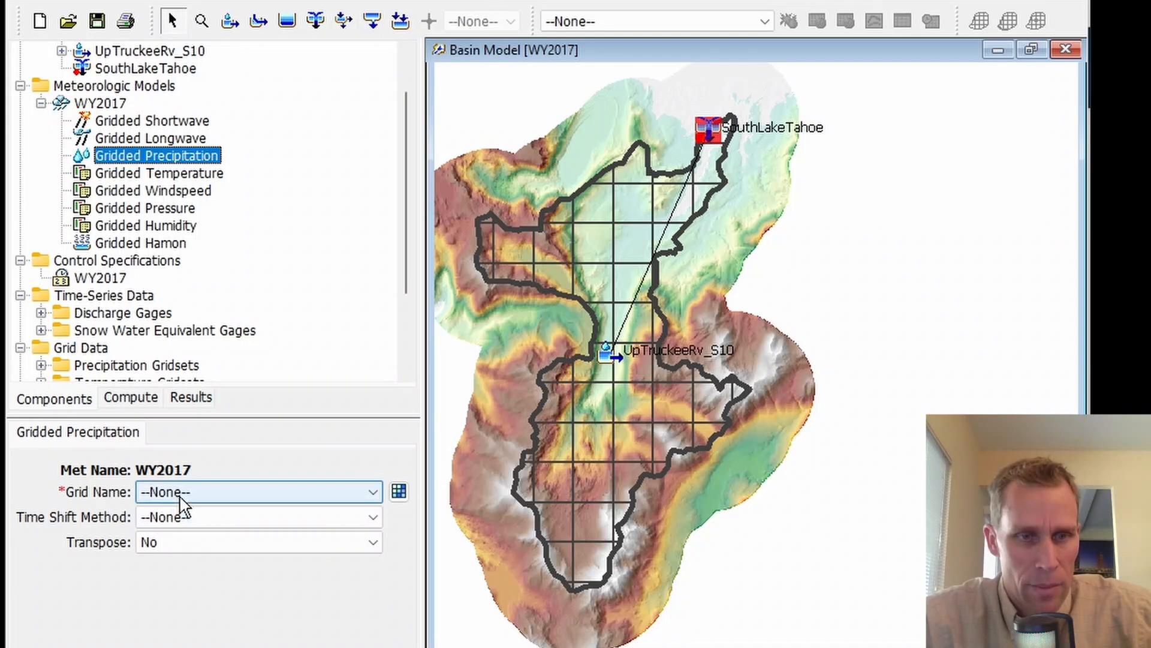
click(222, 528)
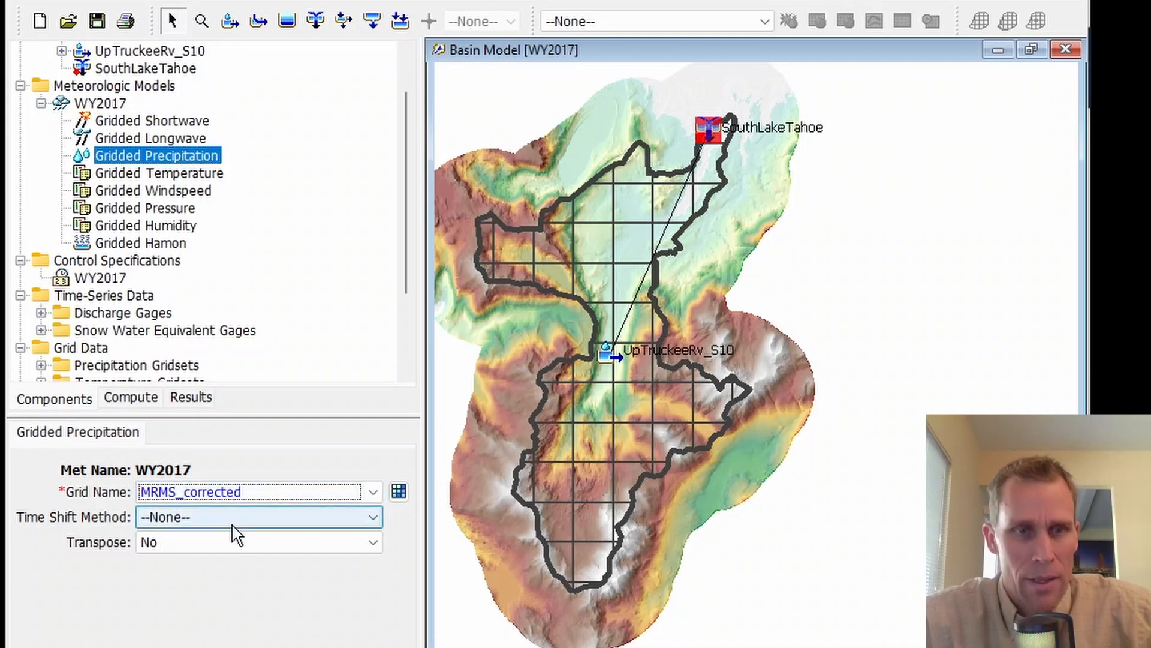
Step: Assign the RTMA grid to the WY2017 model's Gridded Temperature and the Interp_Windspeed grid to its Gridded Windspeed
click(132, 173)
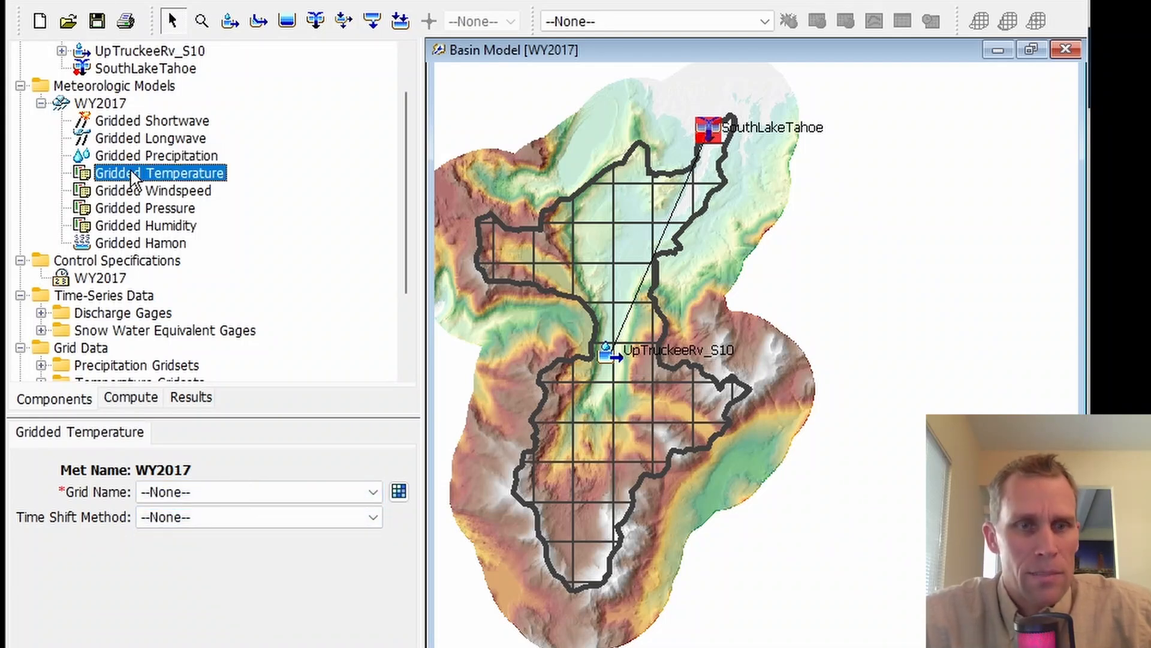
click(211, 492)
click(214, 526)
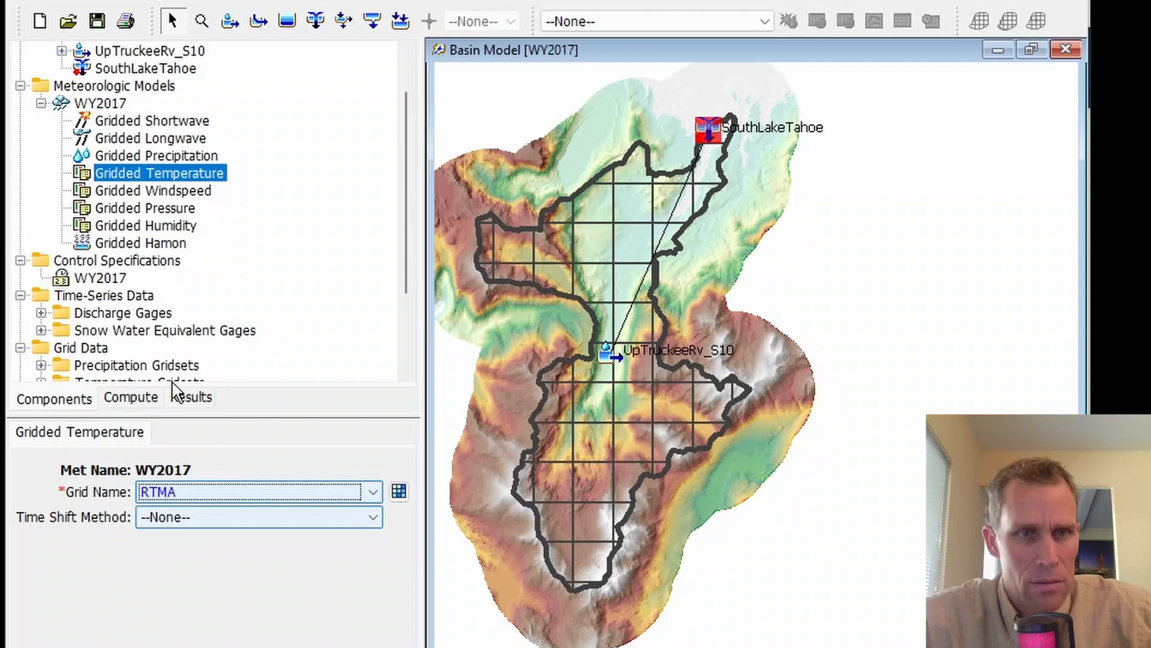
click(159, 189)
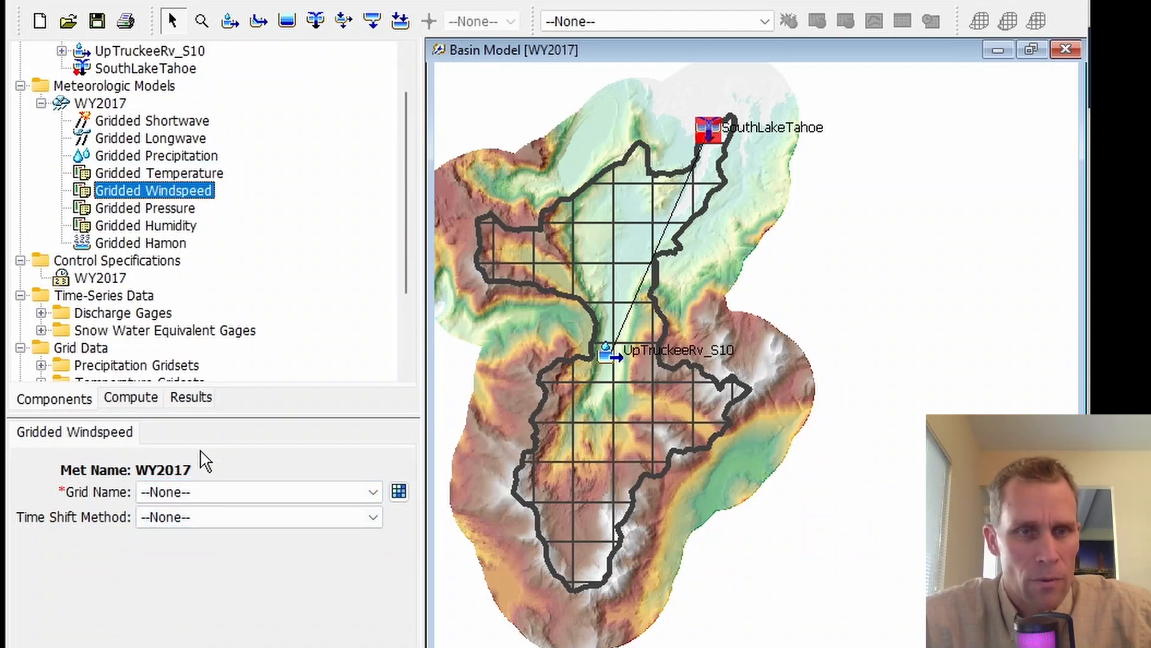
click(212, 492)
click(210, 526)
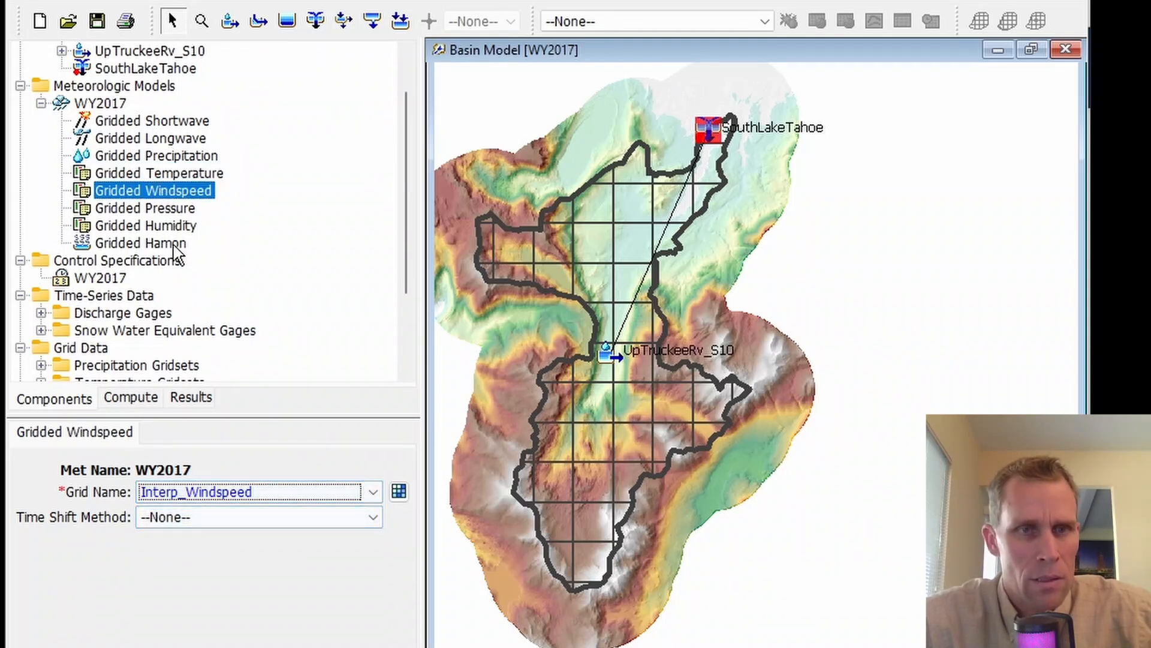
Step: Assign the Interp_Pressure grid to the WY2017 model's Gridded Pressure and the Interp_Humidity grid to its Gridded Humidity
click(168, 205)
click(227, 492)
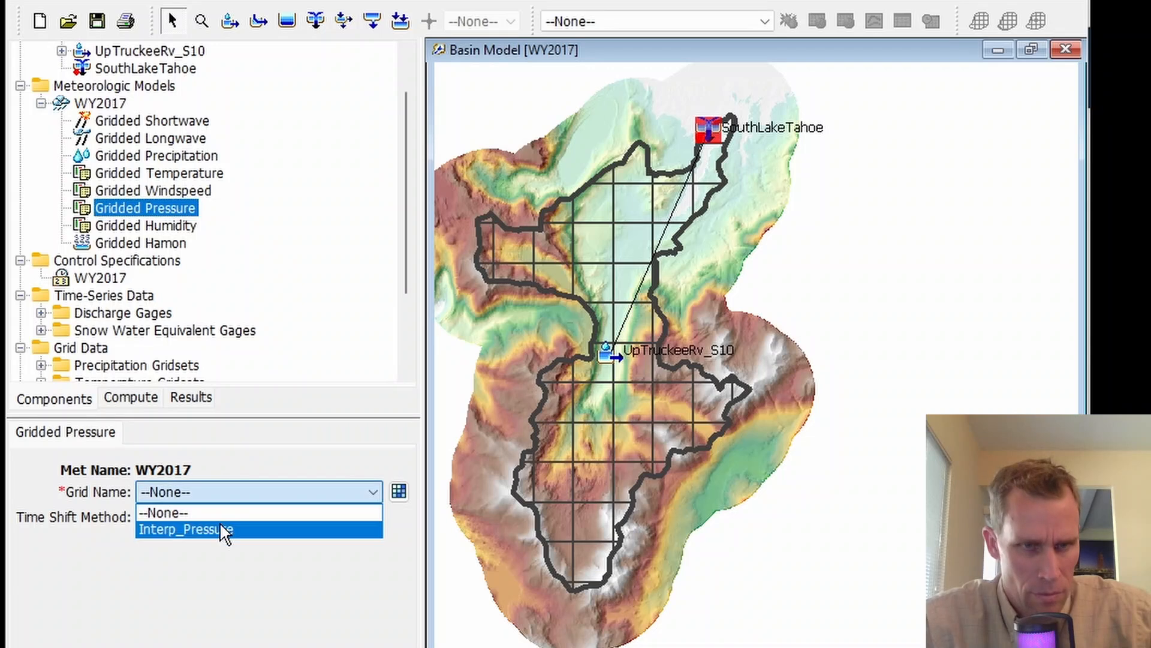
click(224, 533)
click(159, 225)
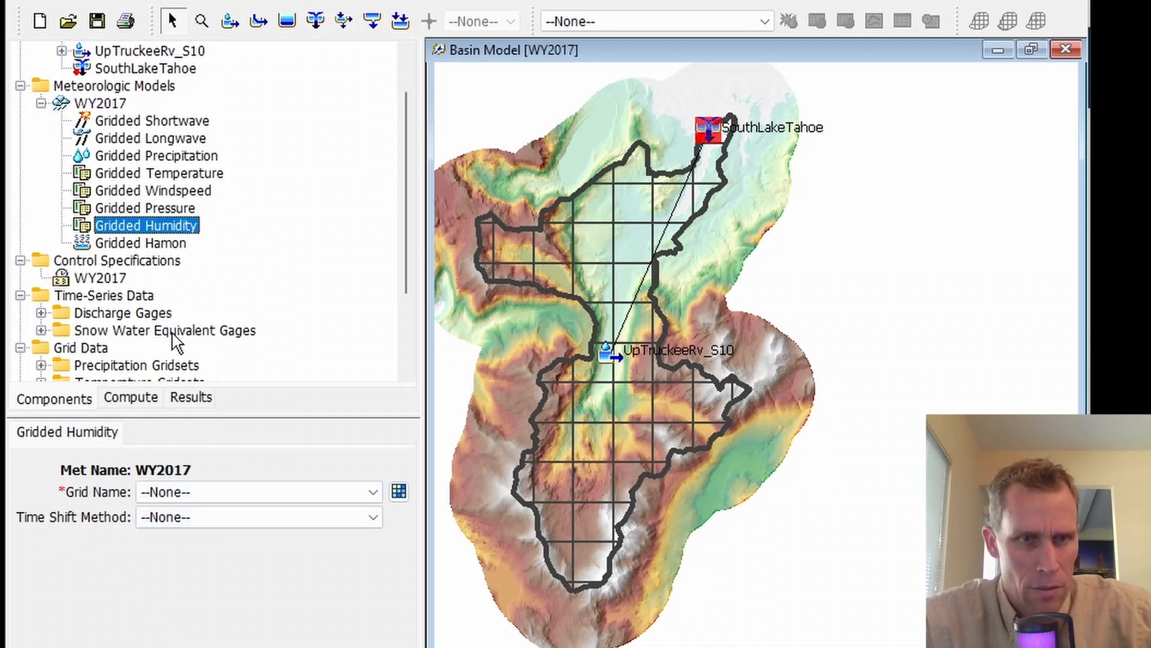
click(216, 492)
click(211, 528)
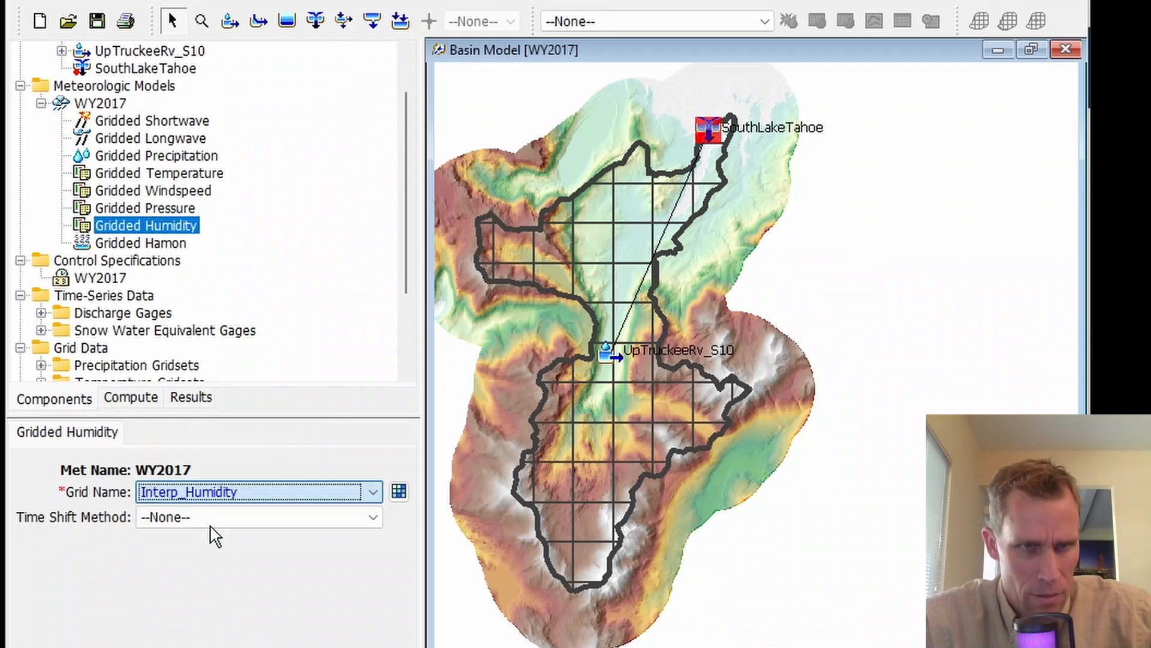
Step: Check the Hamon coefficient of the WY2017 model's Gridded Hamon evapotranspiration method
click(144, 243)
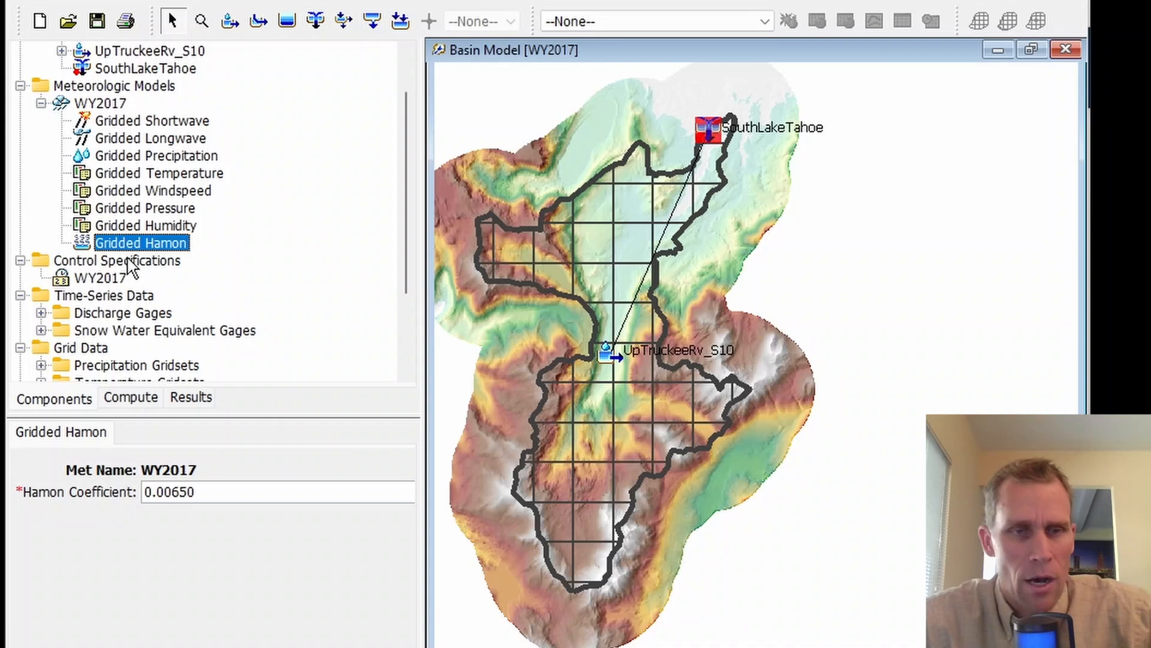
drag(226, 491, 121, 491)
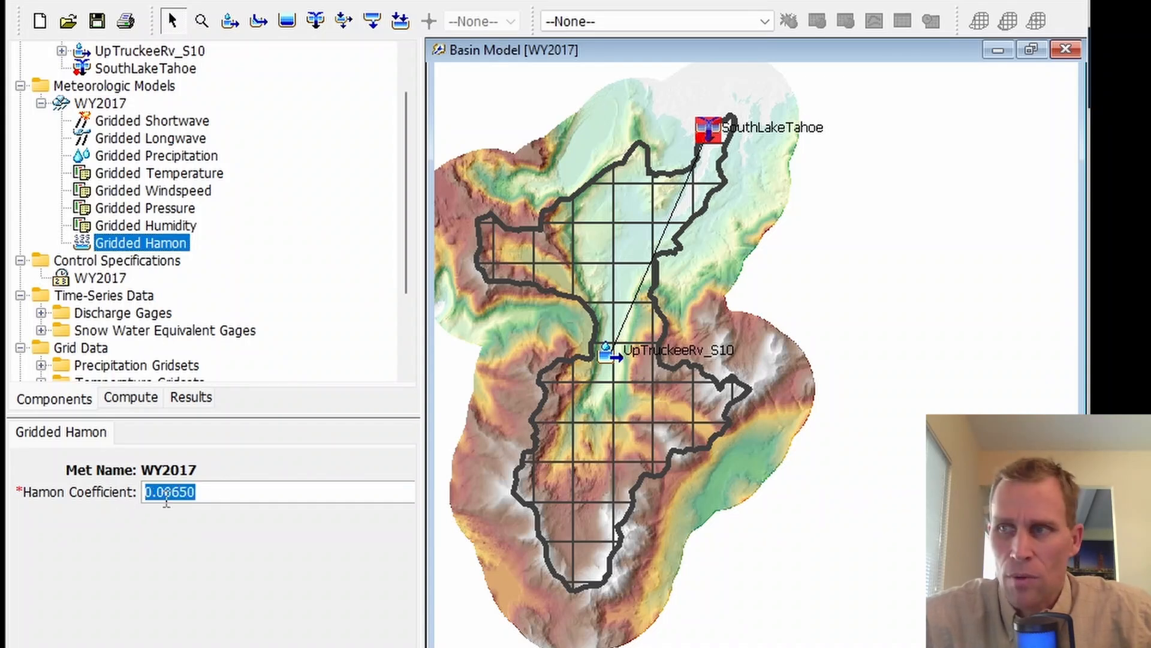
click(198, 493)
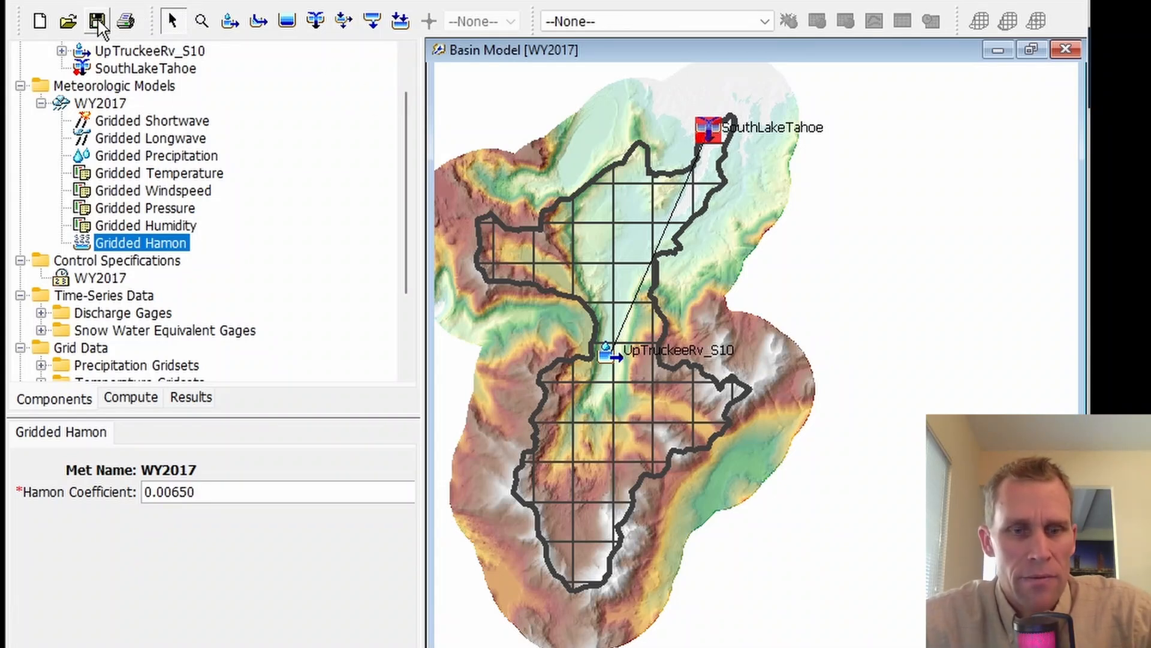
Step: Switch to the HEC-HMS tutorial in the browser and open the page for Option 3, Gridded Energy Budget: Upper Truckee River
key(alt+Tab)
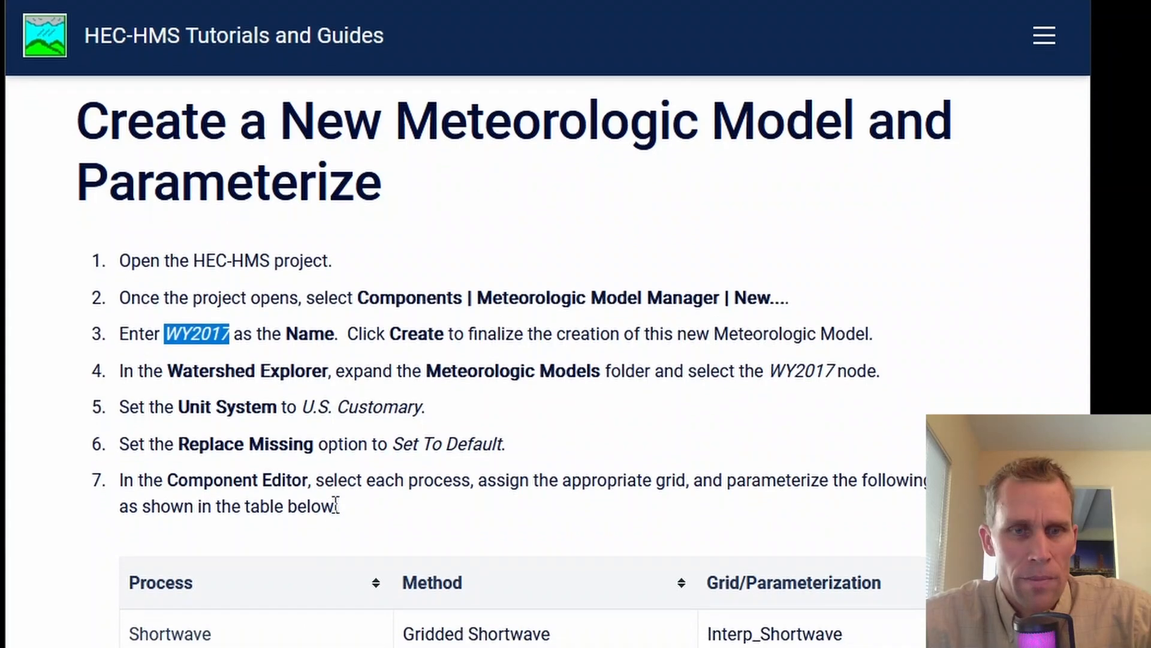
scroll(334, 505, down, 5)
scroll(339, 514, down, 10)
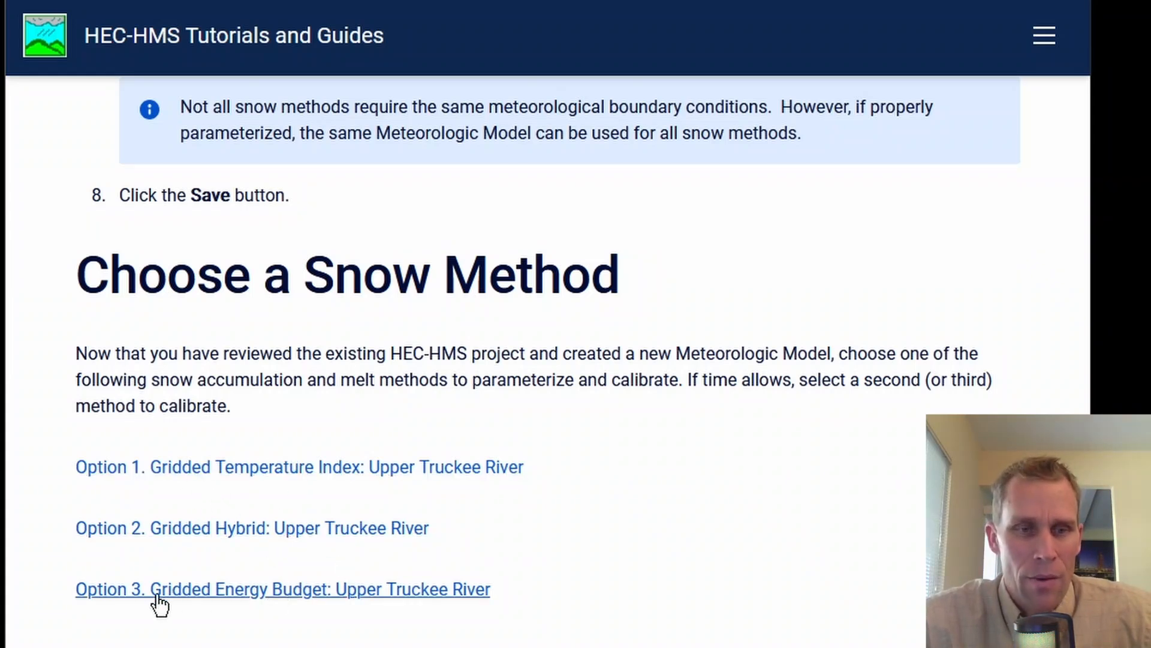
click(215, 590)
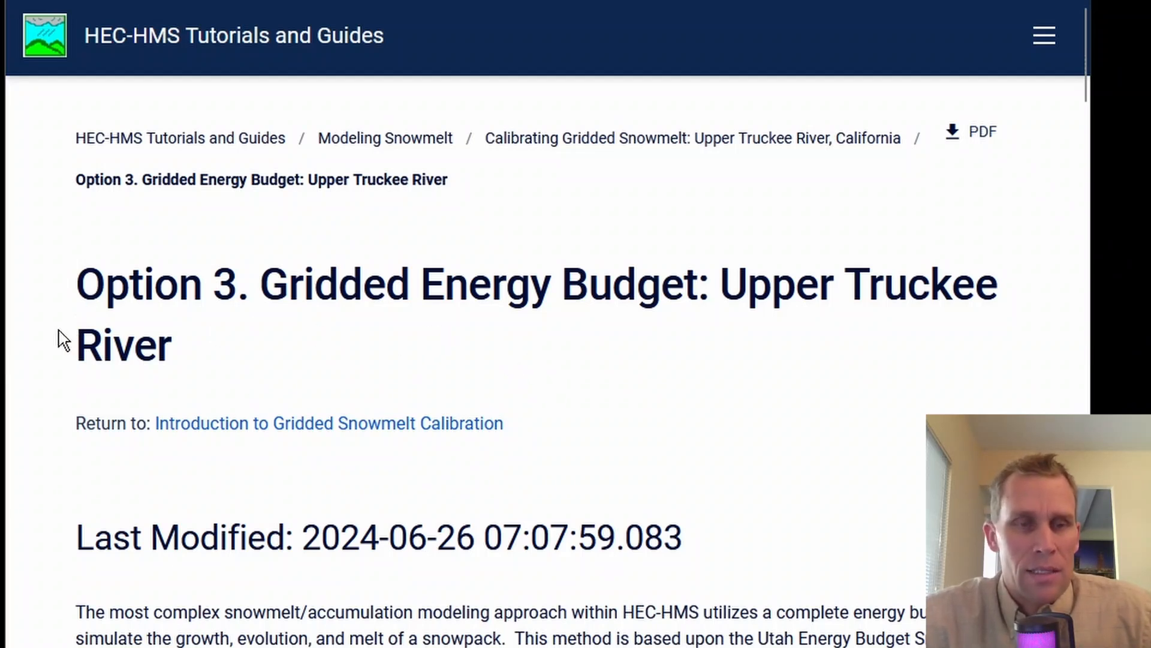
Step: Copy the basin model name WY2017_EB from the tutorial's instructions for parameterizing the Gridded Energy Budget snow method
scroll(59, 340, down, 3)
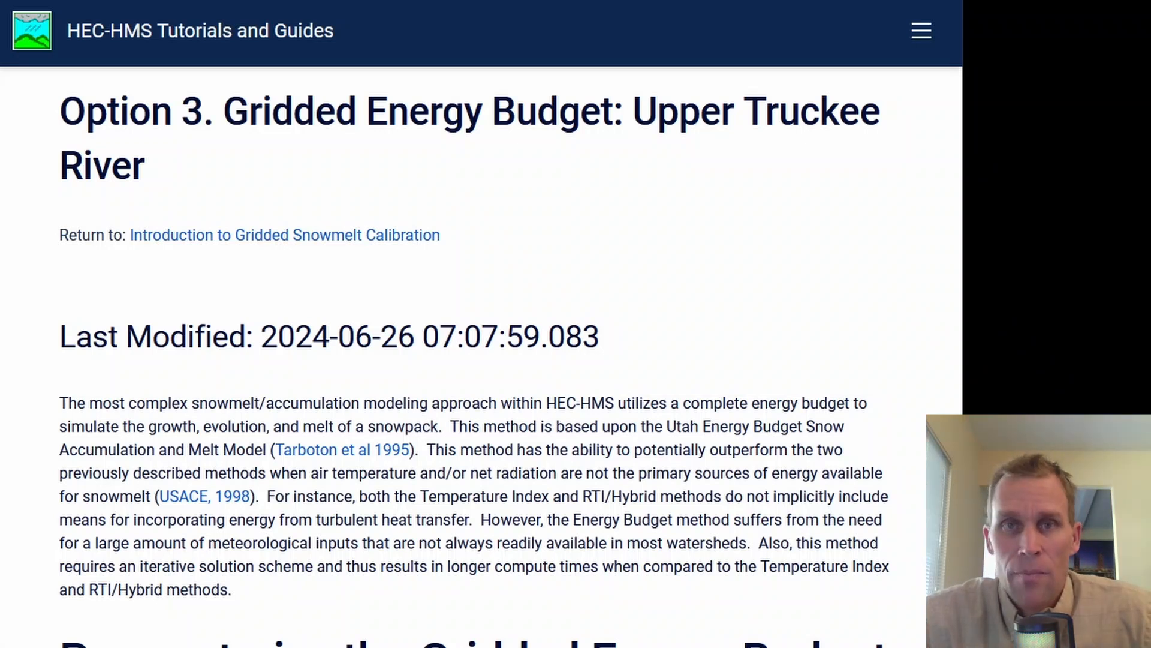
scroll(394, 404, down, 8)
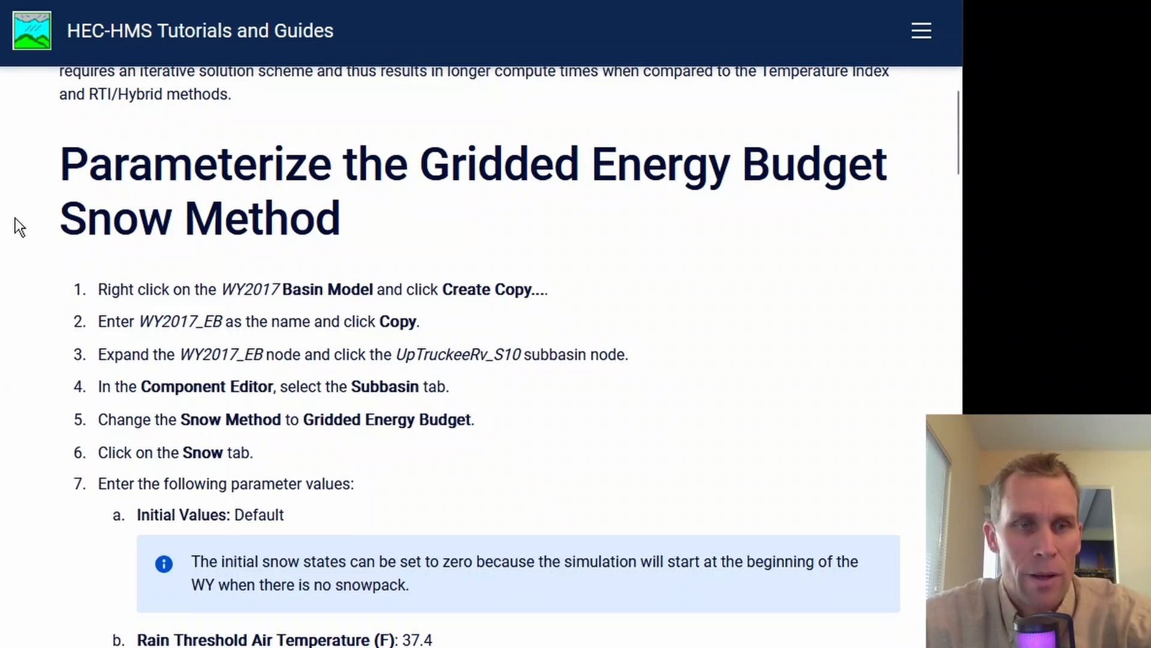
scroll(253, 260, down, 1)
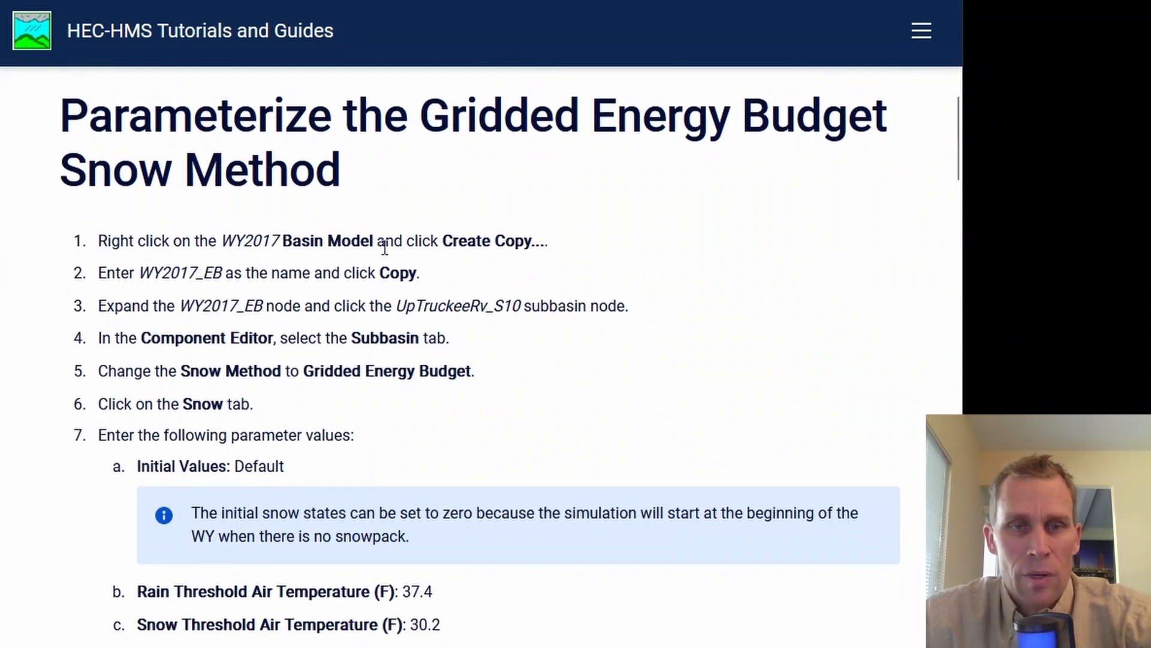
drag(143, 274, 216, 276)
right_click(210, 276)
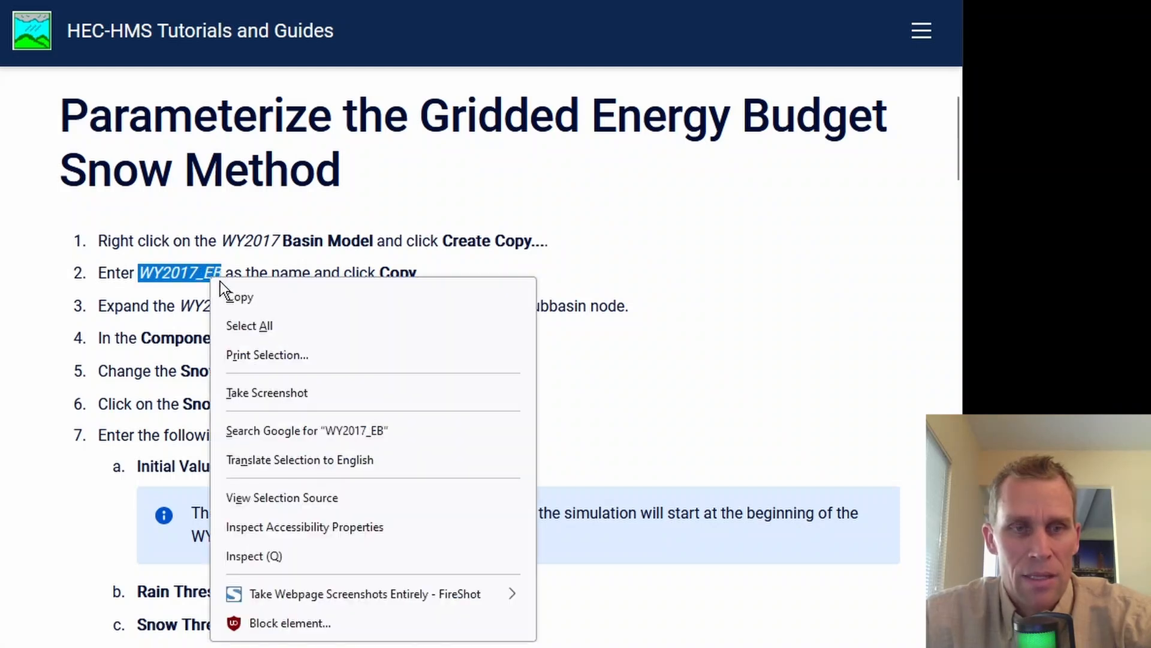
click(231, 300)
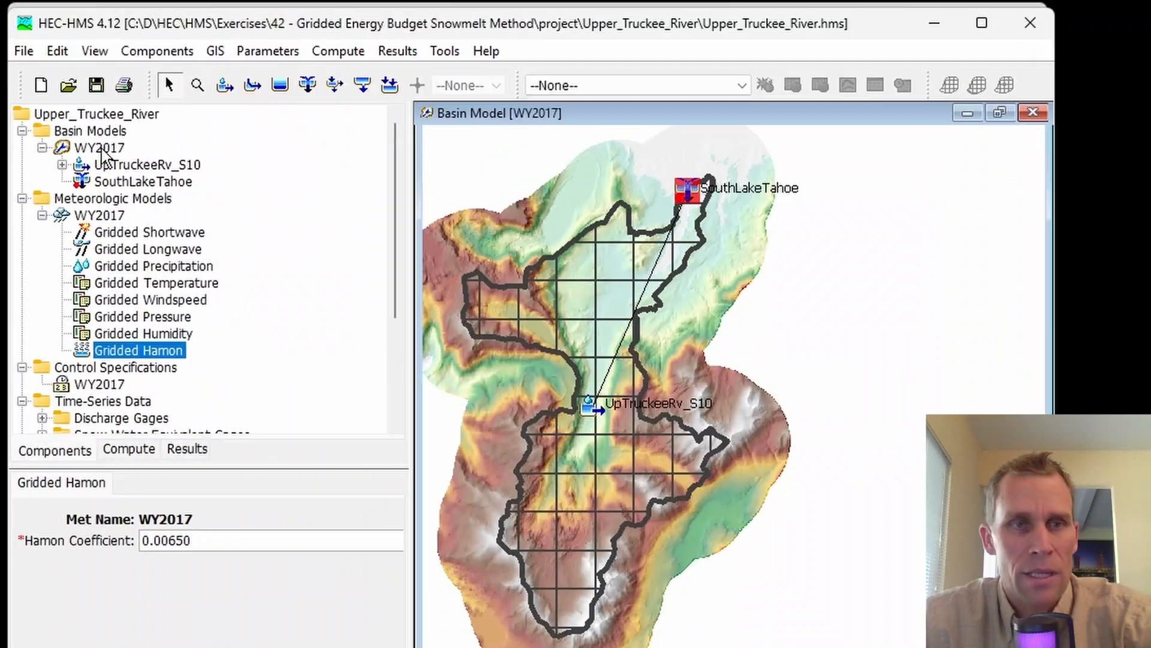
Step: Switch back to HEC-HMS and create a copy of the WY2017 basin model named WY2017_EB
click(102, 149)
right_click(102, 149)
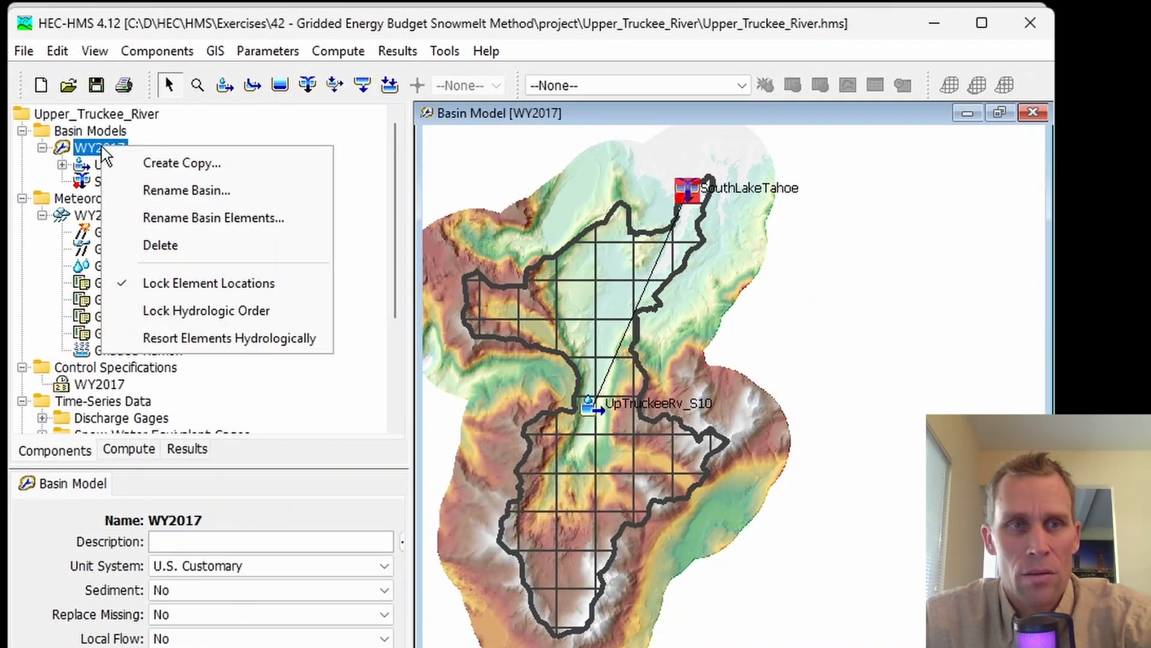
click(143, 166)
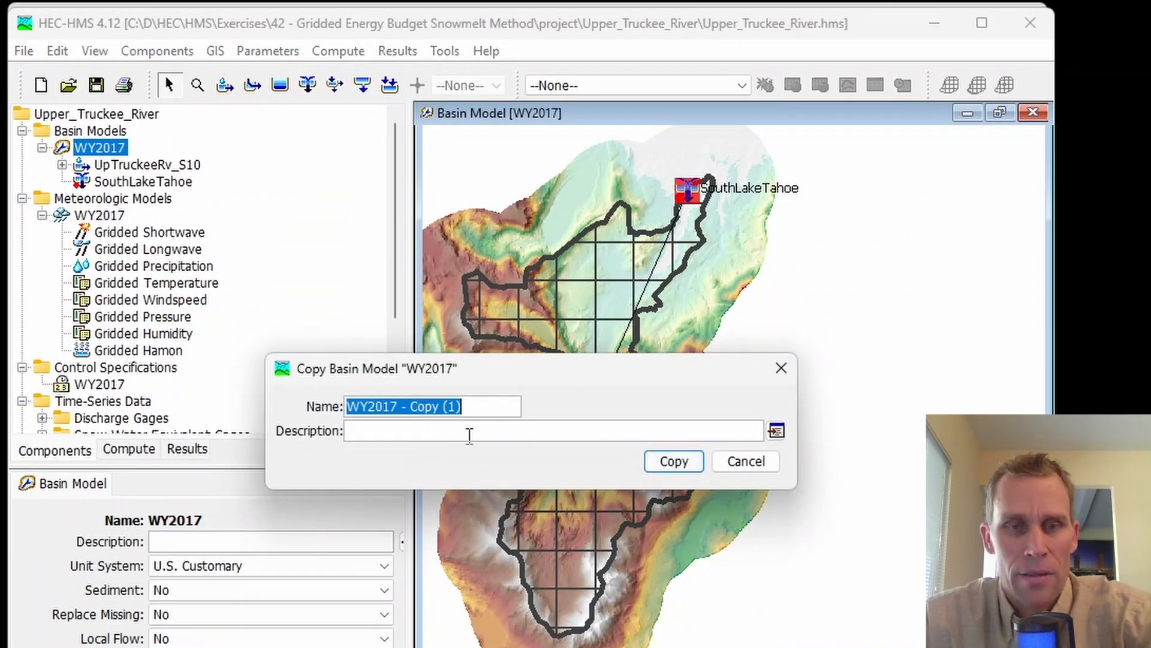
text(WY2017_EB)
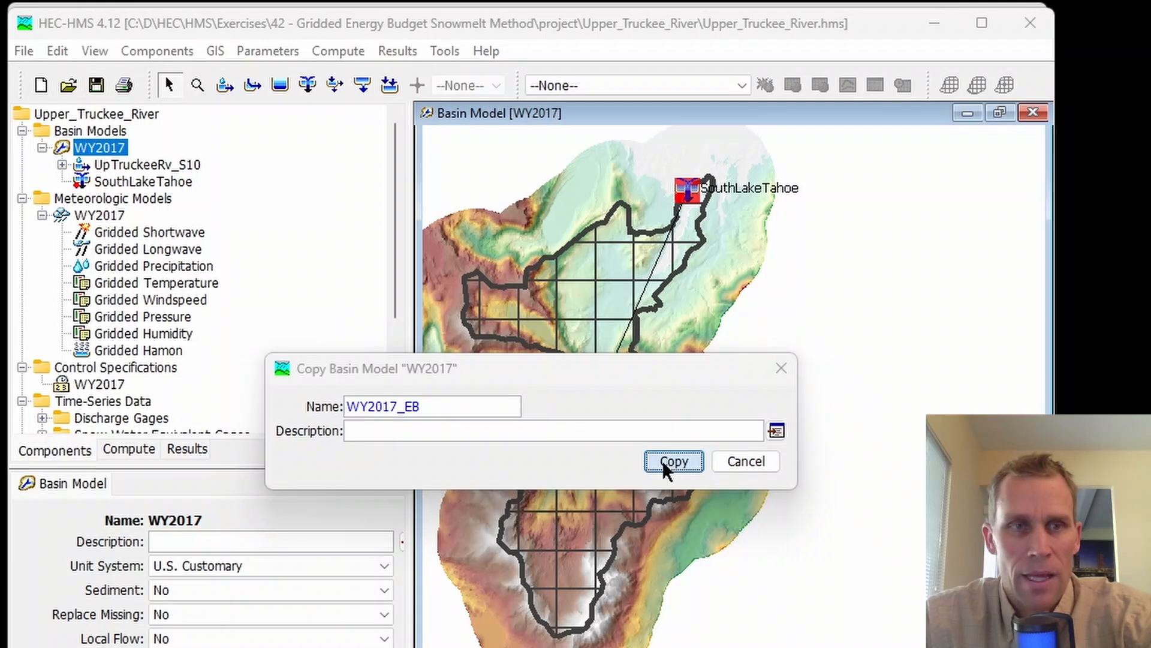
click(662, 459)
Step: Collapse the WY2017 basin and meteorologic model nodes and open the WY2017_EB basin model with its map maximized
click(42, 147)
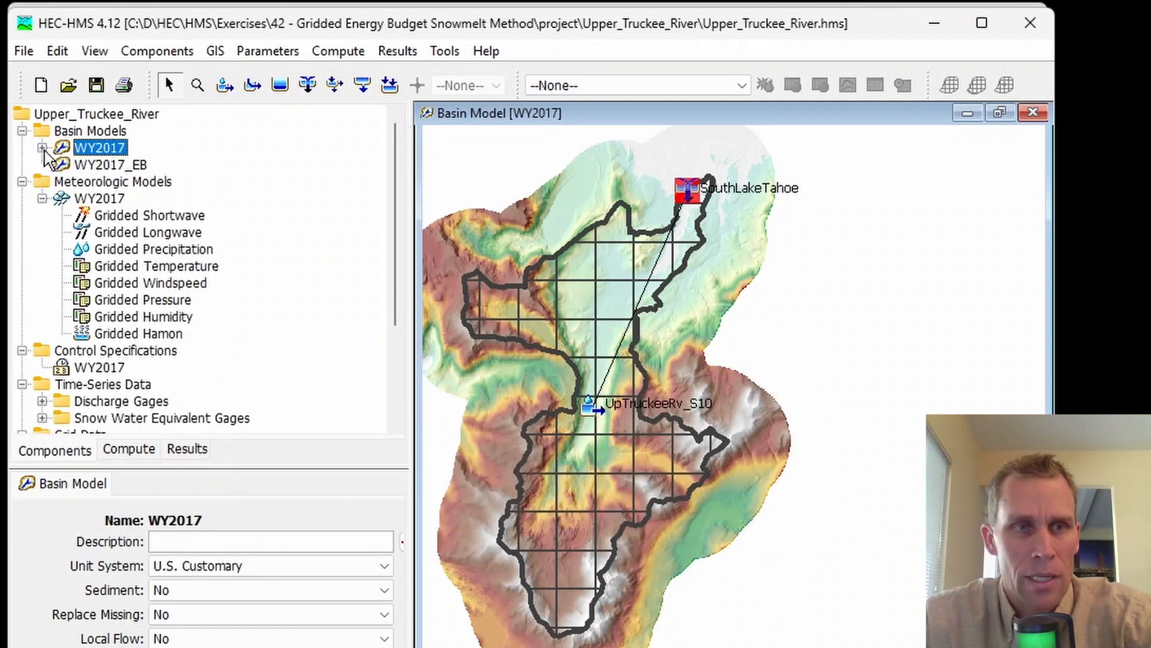
double_click(100, 166)
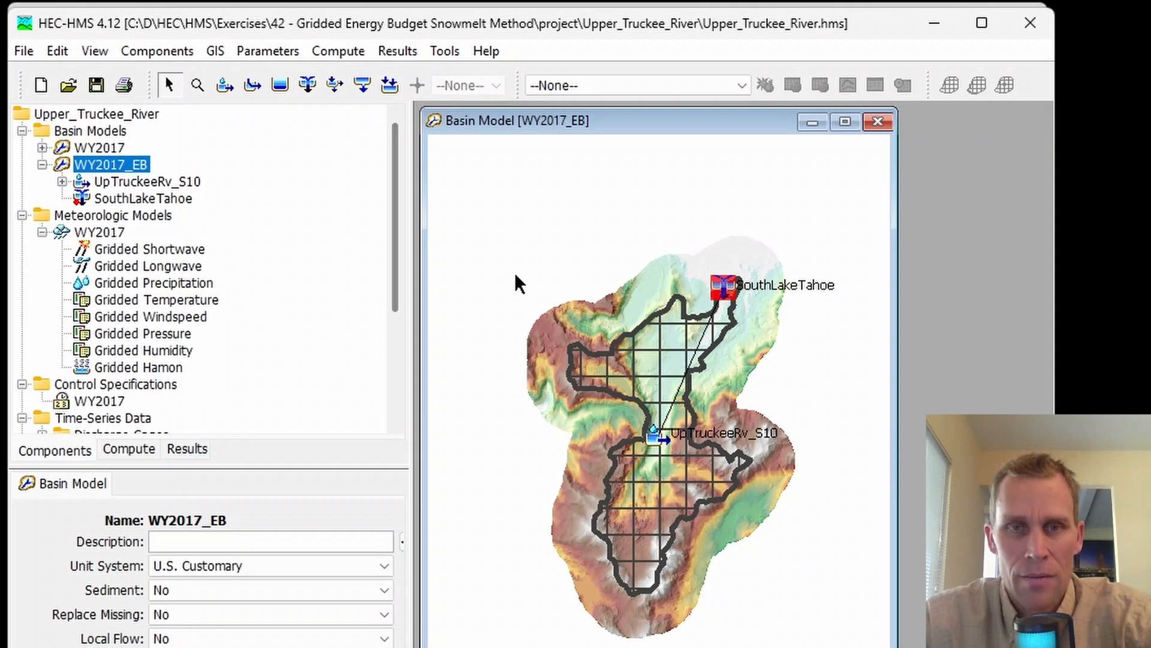
scroll(528, 276, up, 2)
click(847, 124)
click(42, 232)
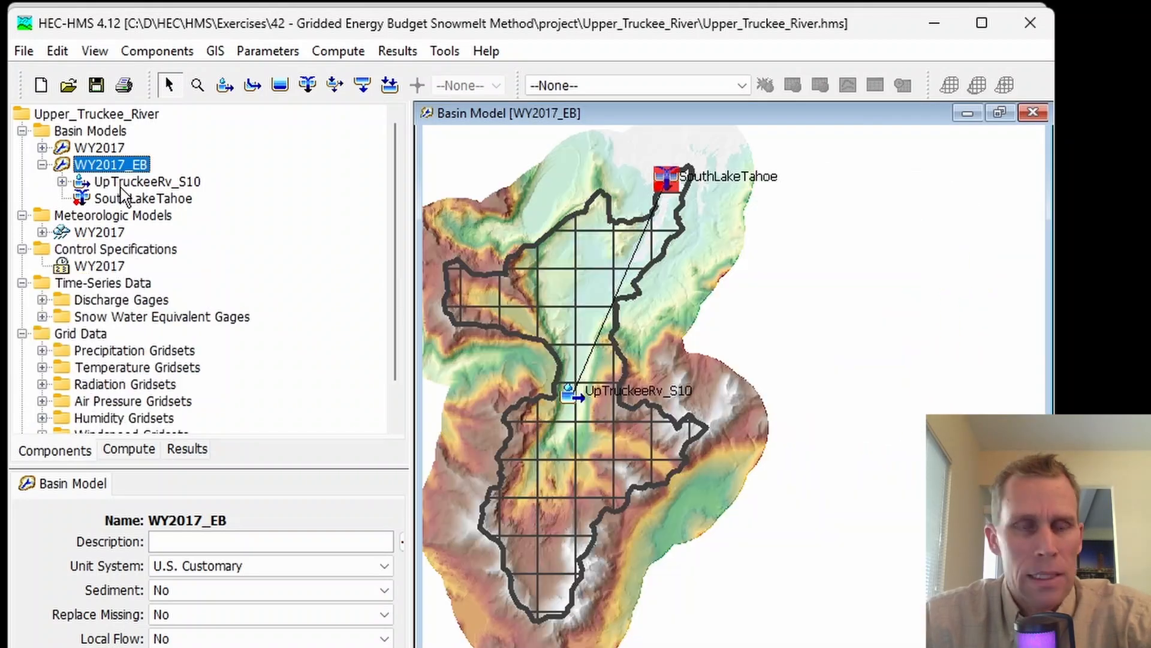
Step: Select the UpTruckeeRv_S10 subbasin in WY2017_EB, enlarge its editor, and examine its method selections and canopy, loss, transform and baseflow parameters
click(117, 187)
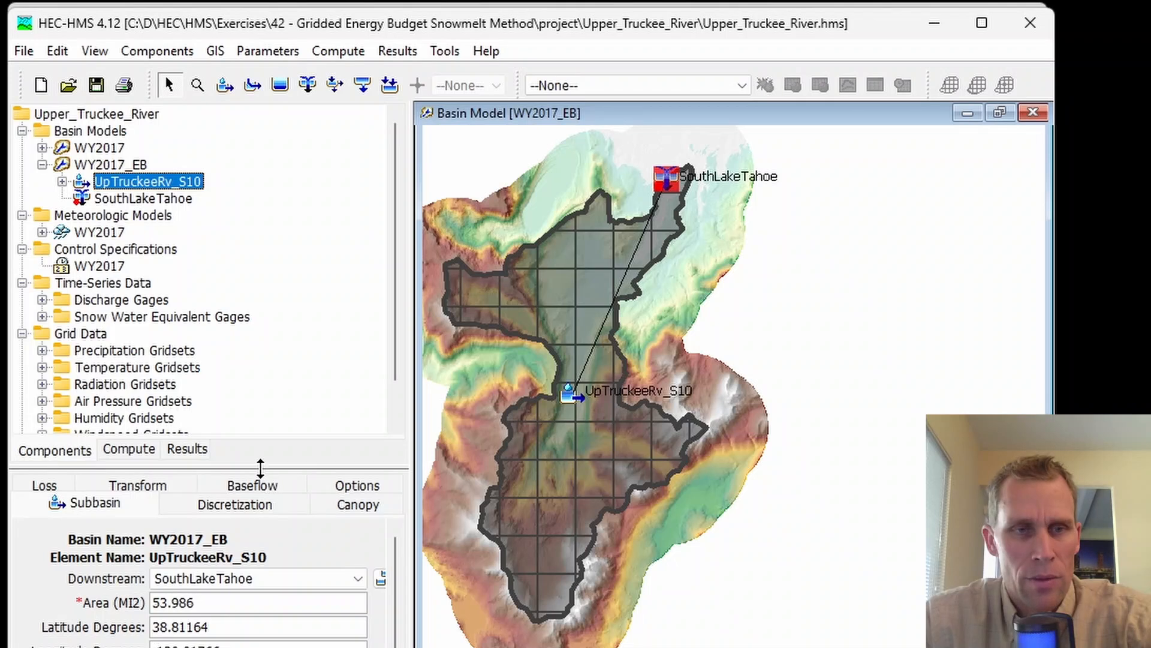
drag(261, 468, 260, 313)
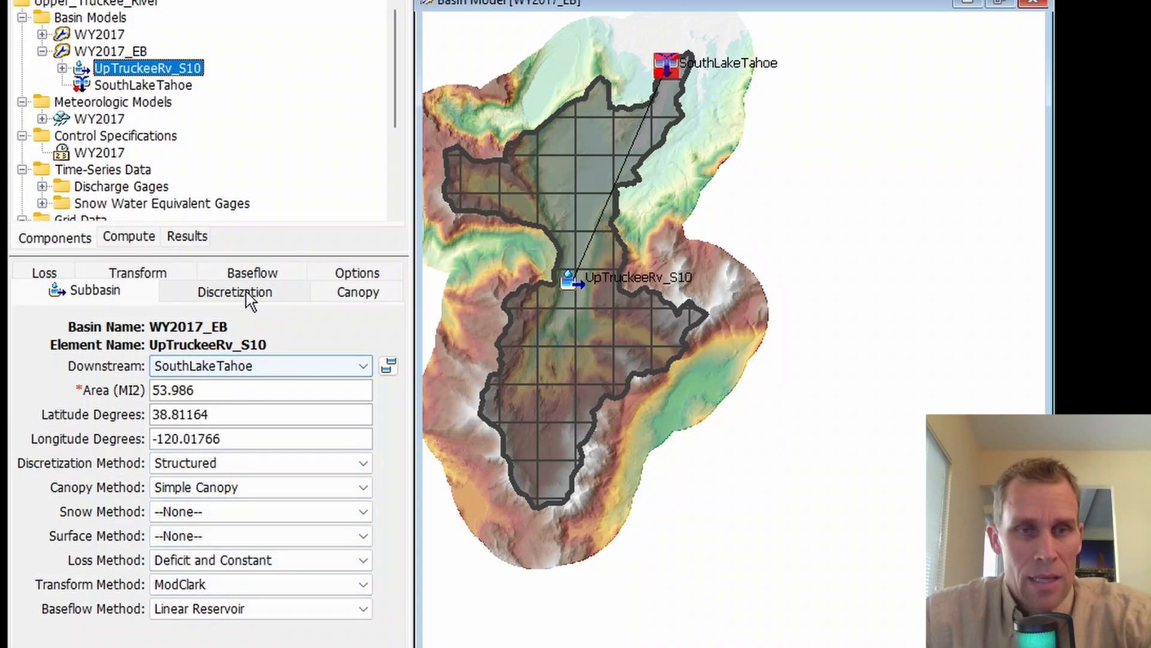
click(257, 275)
click(353, 279)
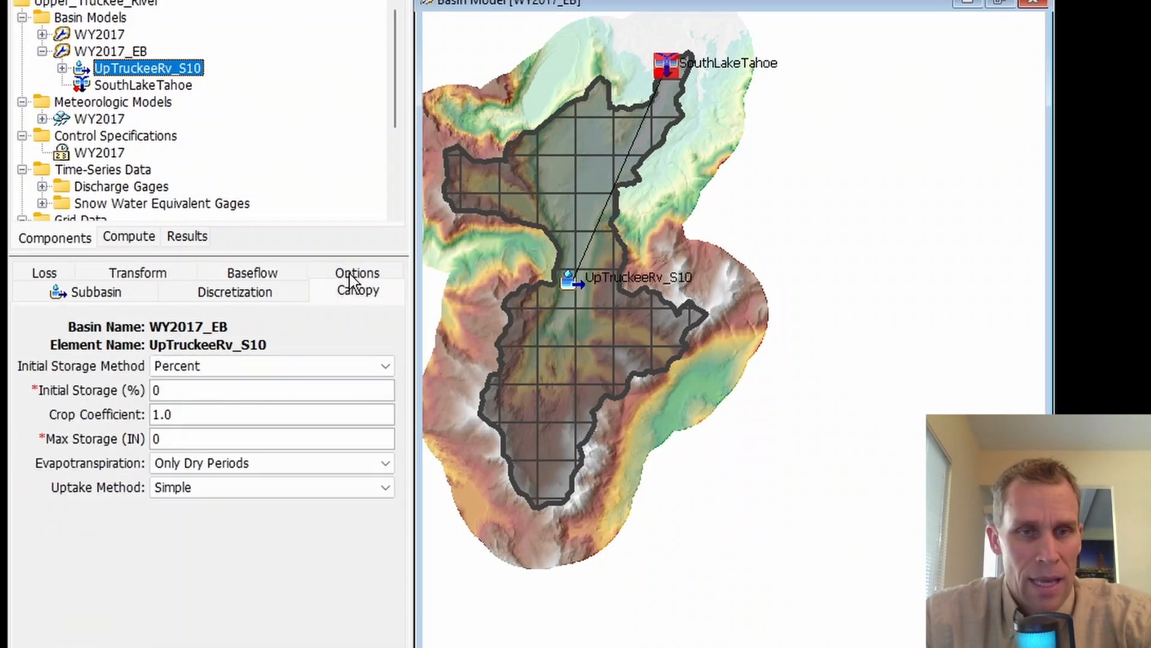
click(51, 275)
click(79, 277)
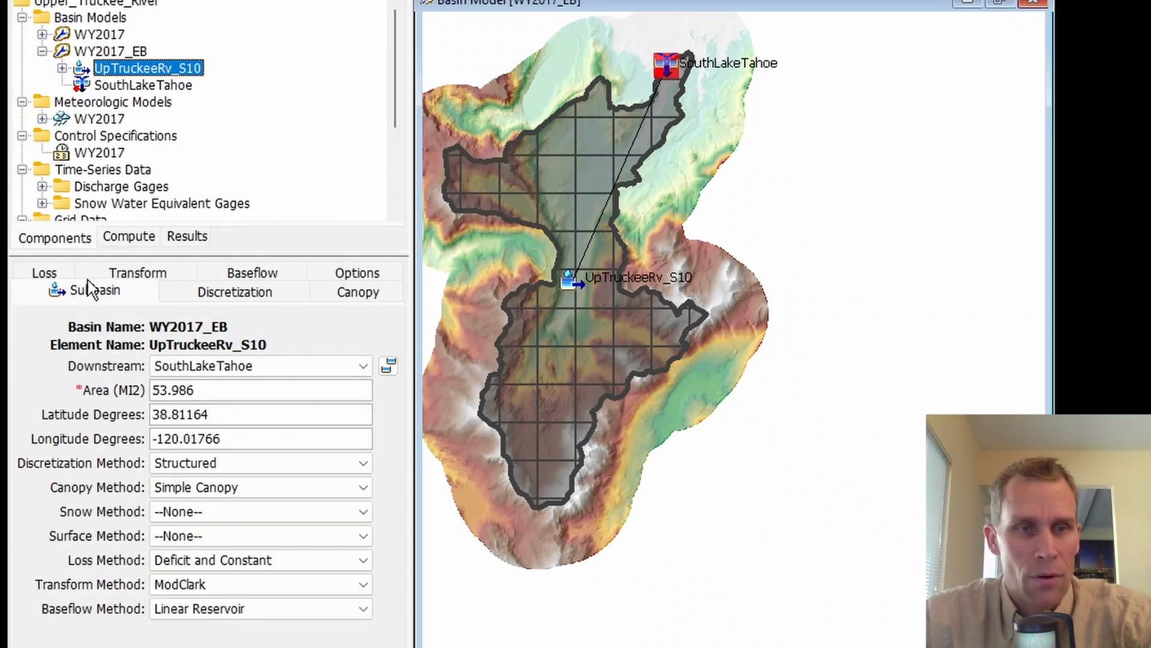
click(132, 279)
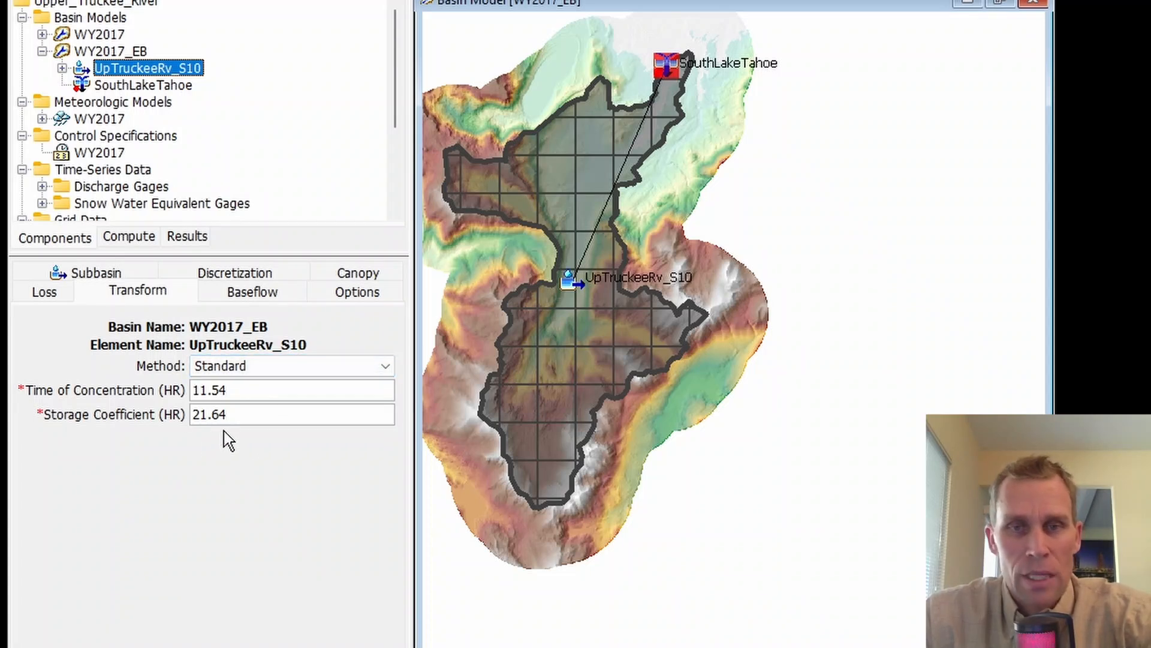
click(95, 276)
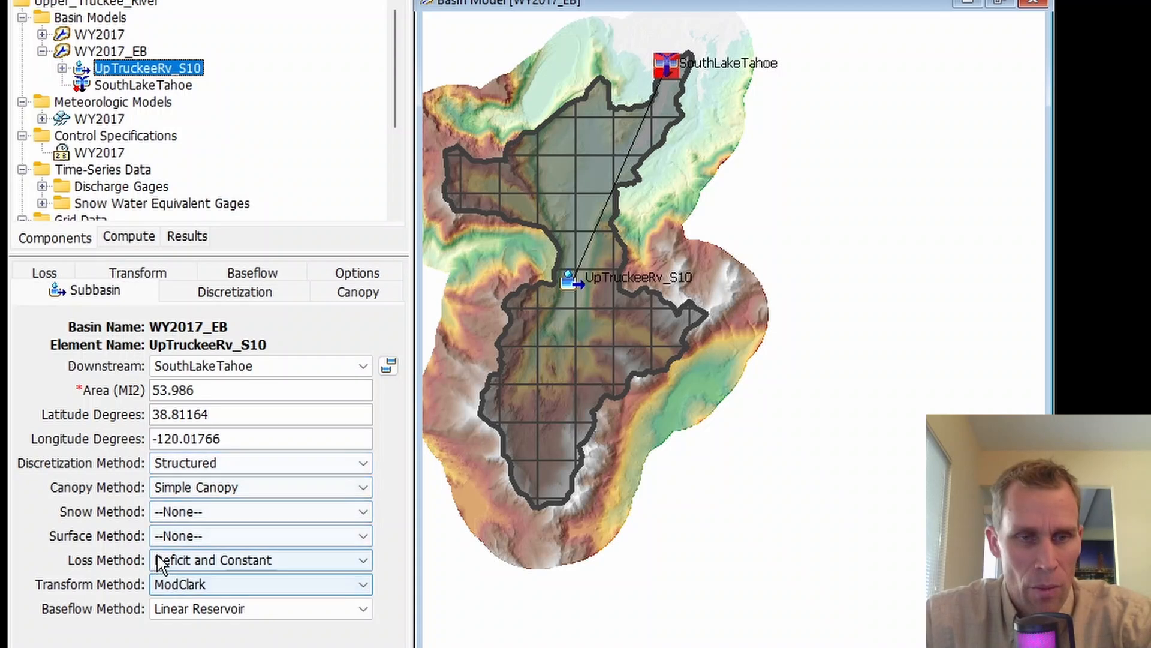
Step: Set the UpTruckeeRv_S10 snow method to Gridded Energy Budget and open its snow parameters in a widened editor
click(216, 511)
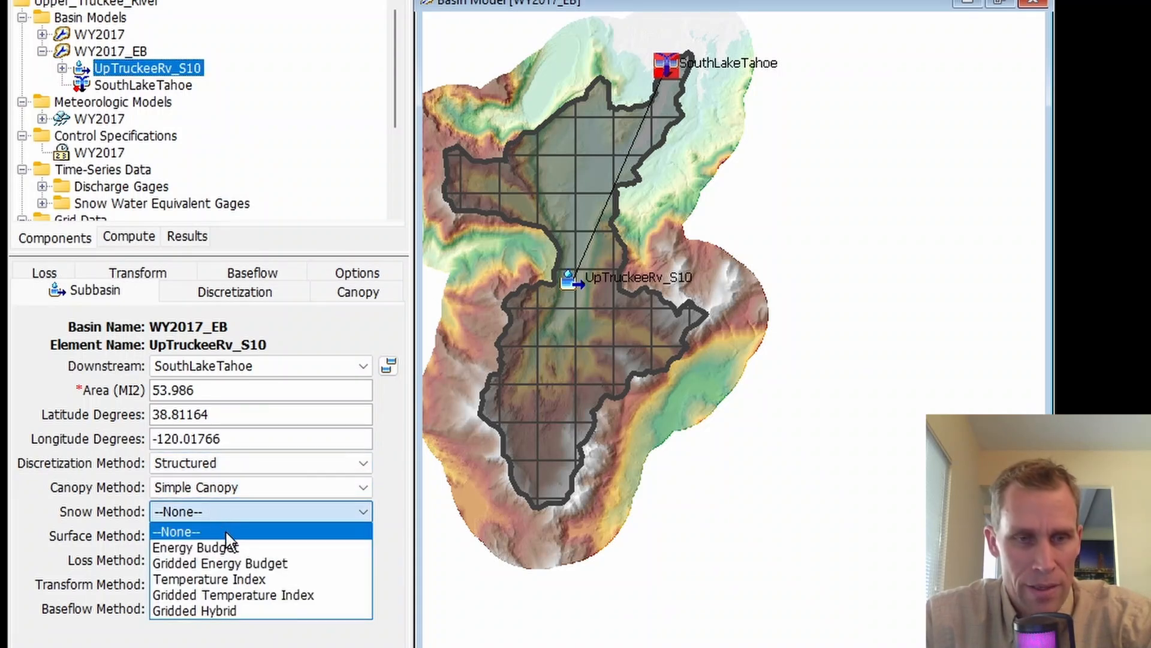
click(222, 564)
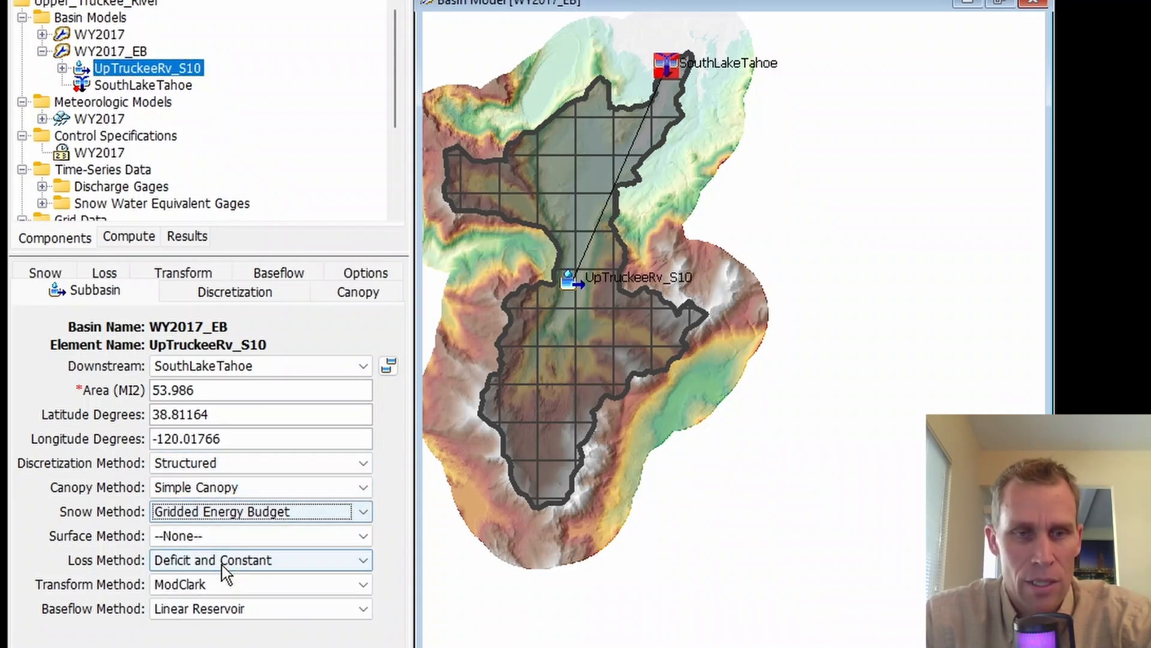
click(47, 274)
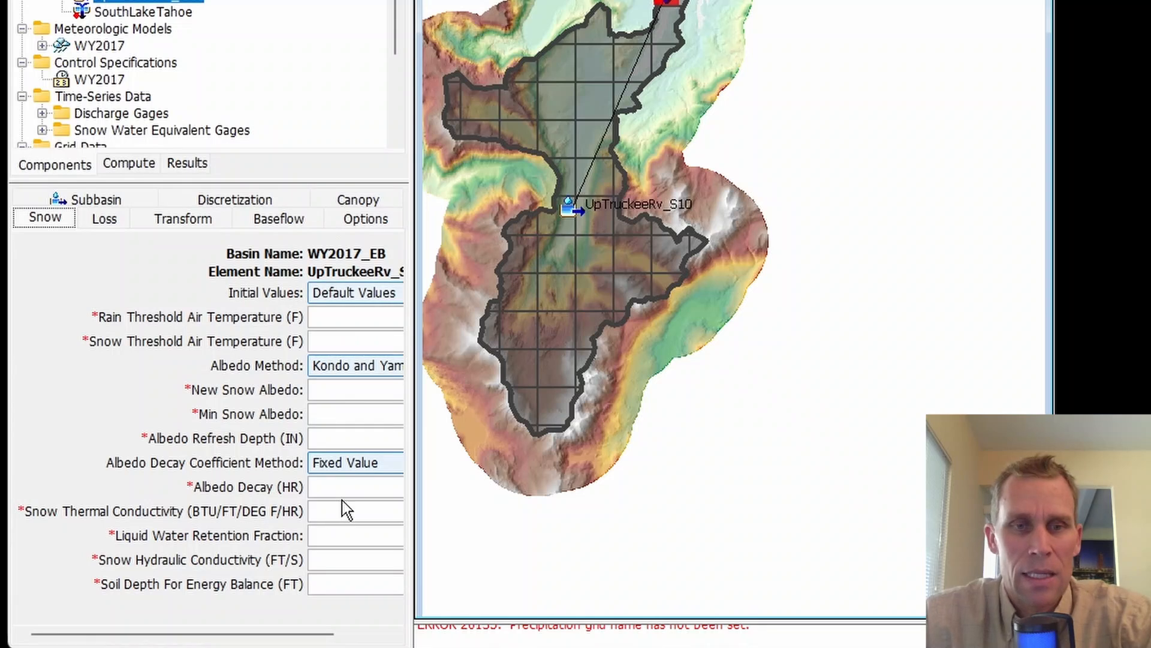
drag(412, 274, 606, 250)
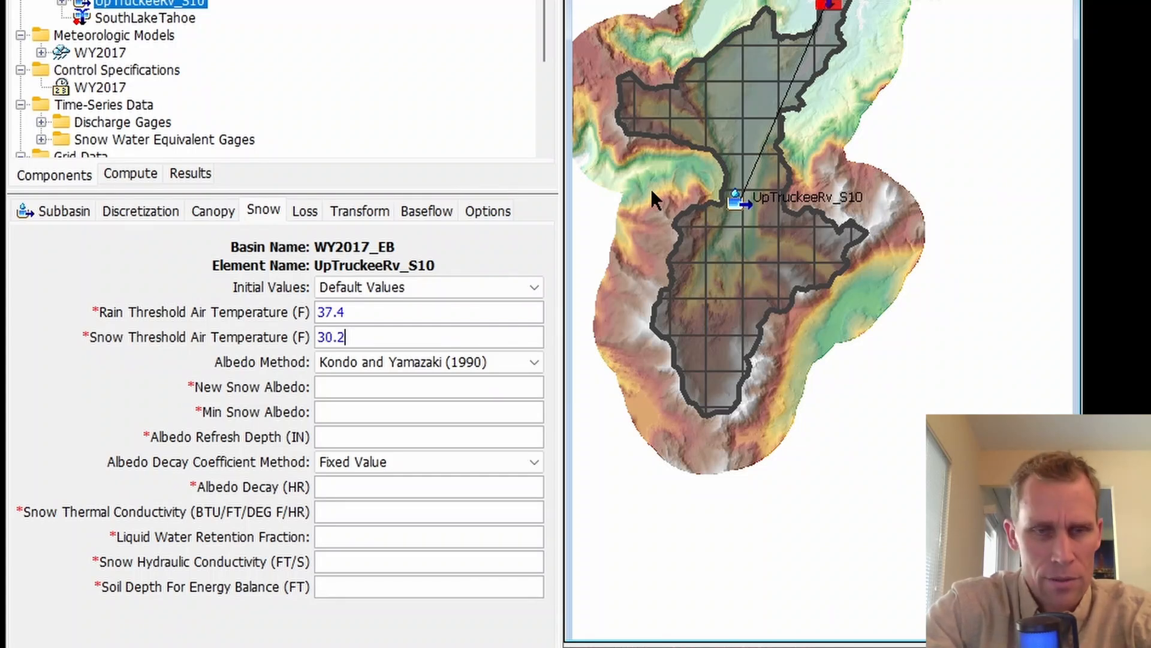
Step: Set the subbasin's new snow albedo to 0.85, minimum snow albedo to 0.5 and albedo refresh depth to 0.118 in
key(Tab)
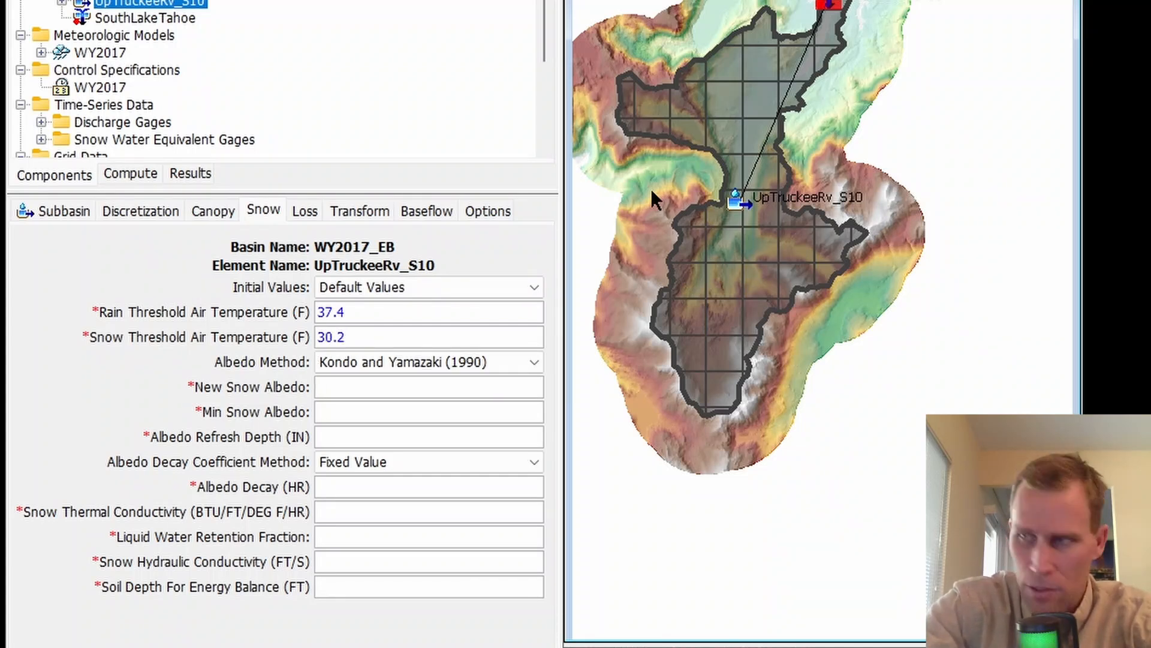
text(0.85)
key(Tab)
text(0.5)
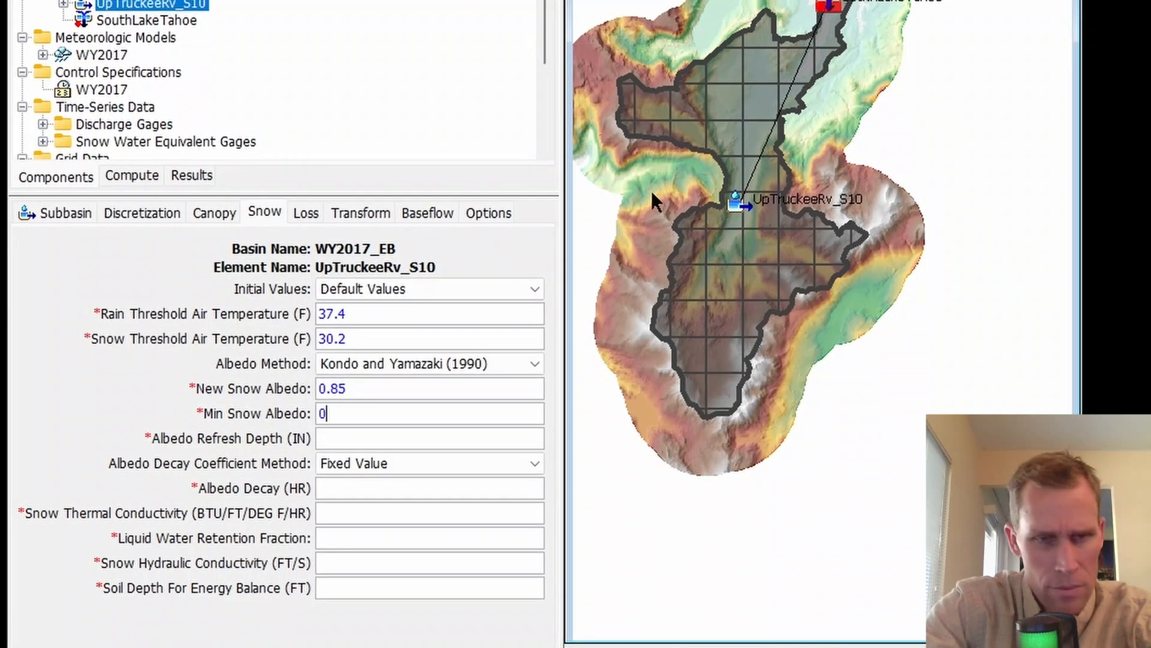
key(Tab)
text(0.118)
key(Tab)
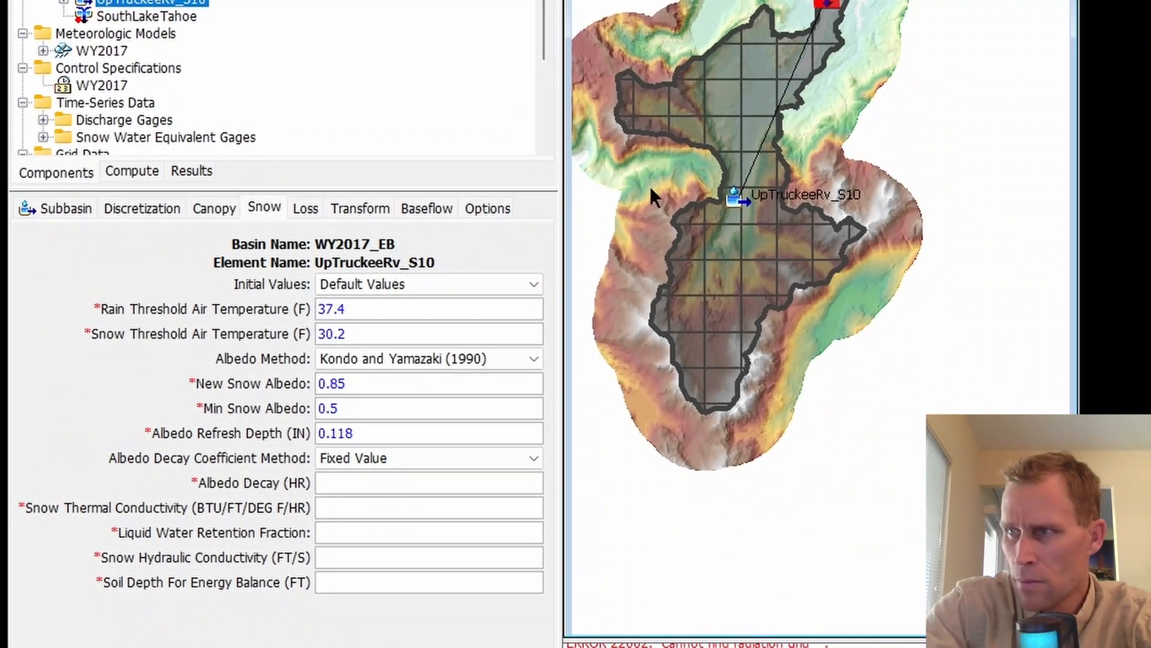
Step: Set albedo decay to 96 hours, snow thermal conductivity to 0.048, liquid water retention fraction to 0.05, snow hydraulic conductivity to 0.016 and soil depth to 0.328 ft
text(96)
key(Tab)
text(0.048)
key(Tab)
text(0.05)
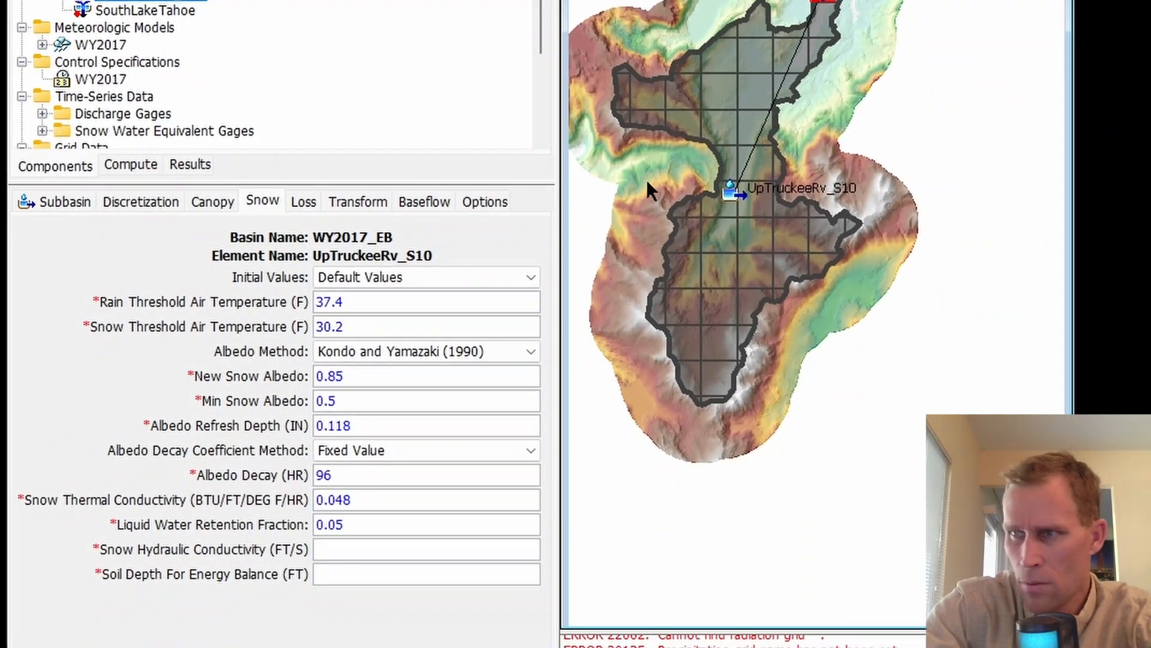
key(Tab)
text(0.016)
key(Tab)
text(0.328)
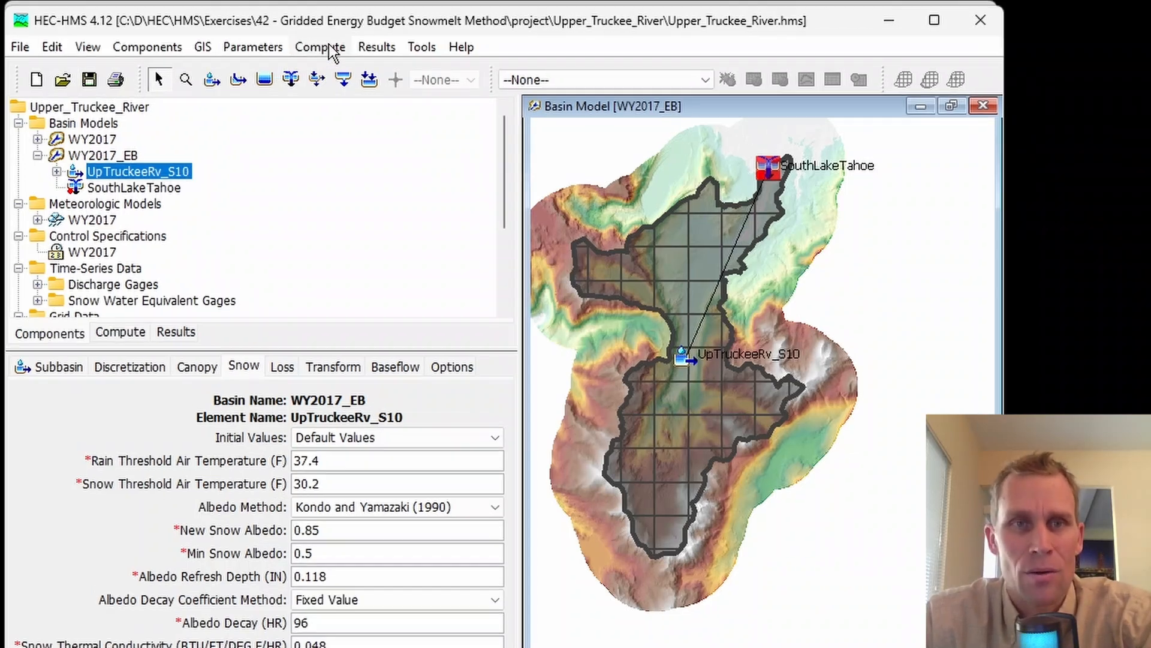
Step: Create a simulation run named WY2017_EB from the WY2017_EB basin model, WY2017 meteorologic model and WY2017 control specifications
click(318, 47)
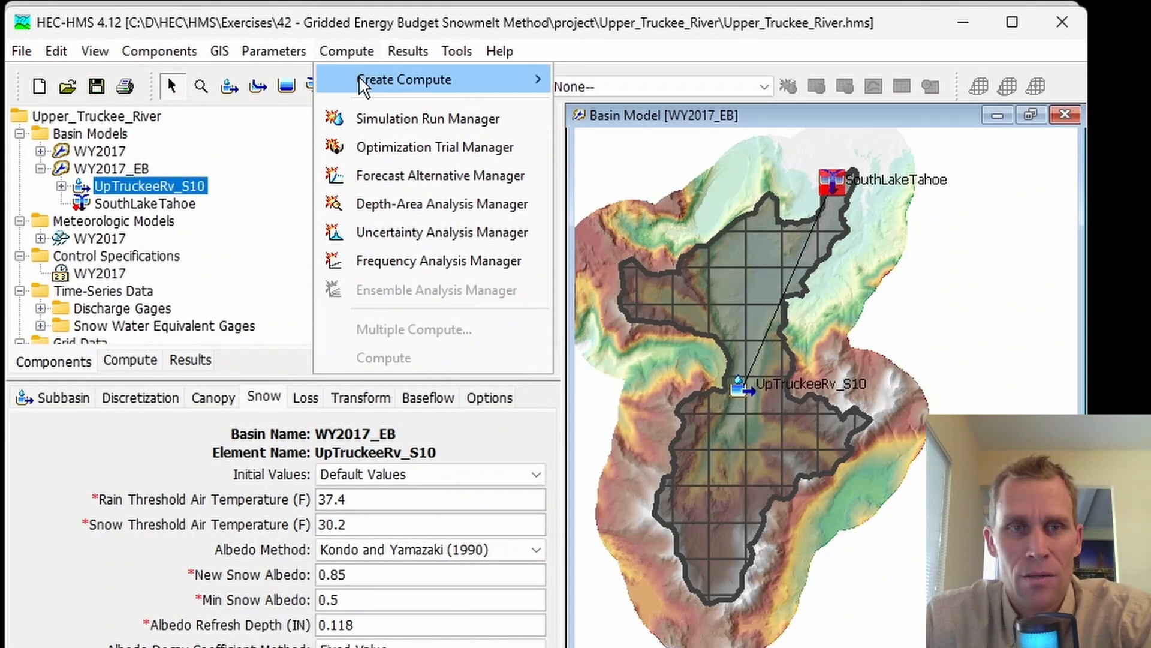
click(381, 122)
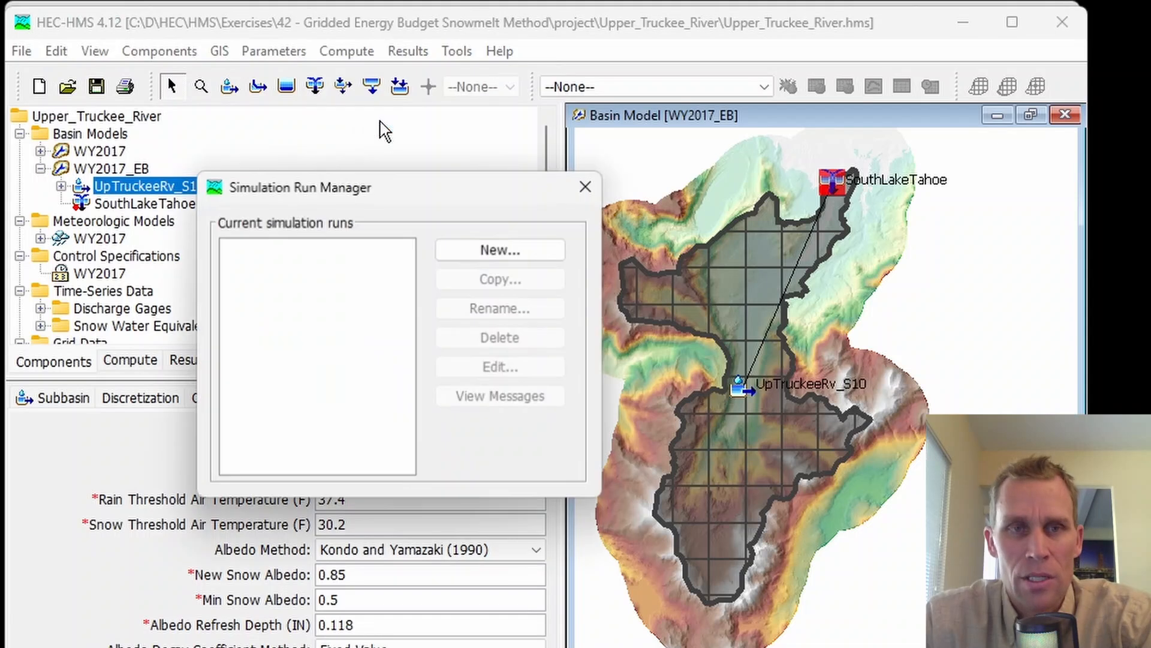
click(492, 254)
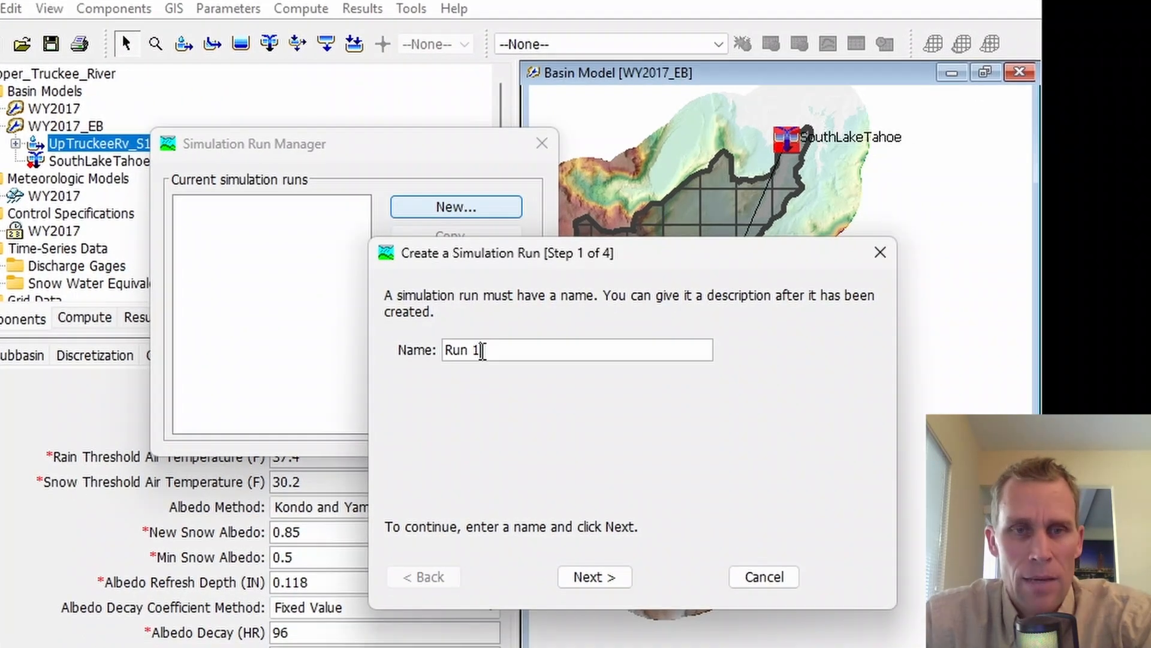
drag(528, 393, 462, 404)
text(WY2017_EB)
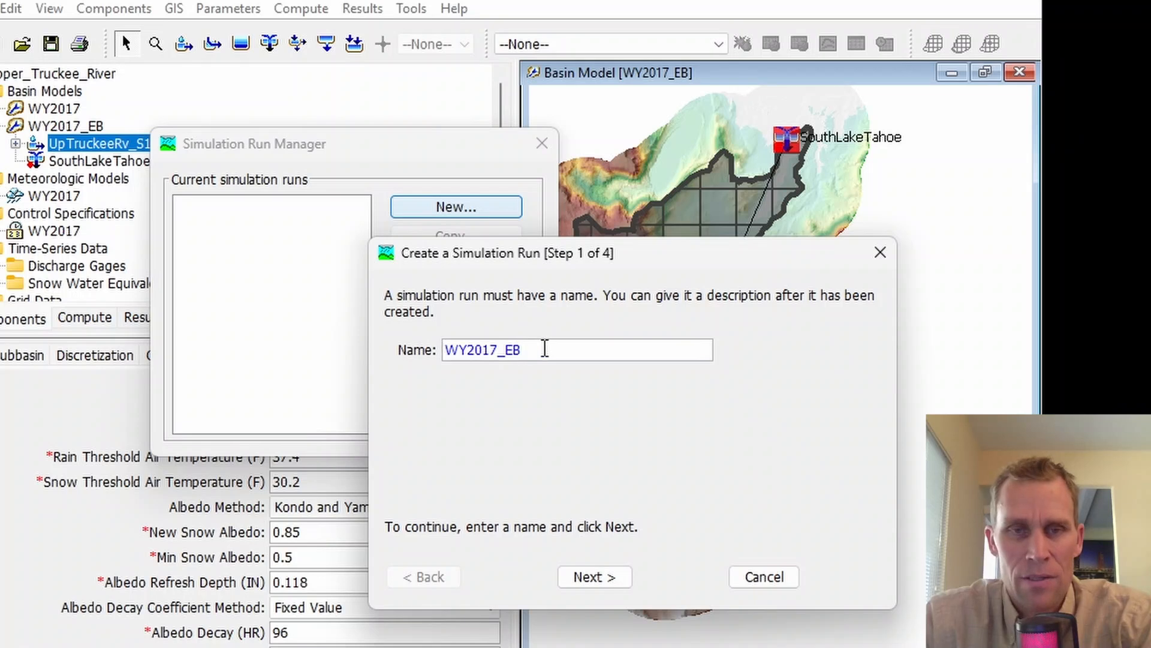
click(598, 577)
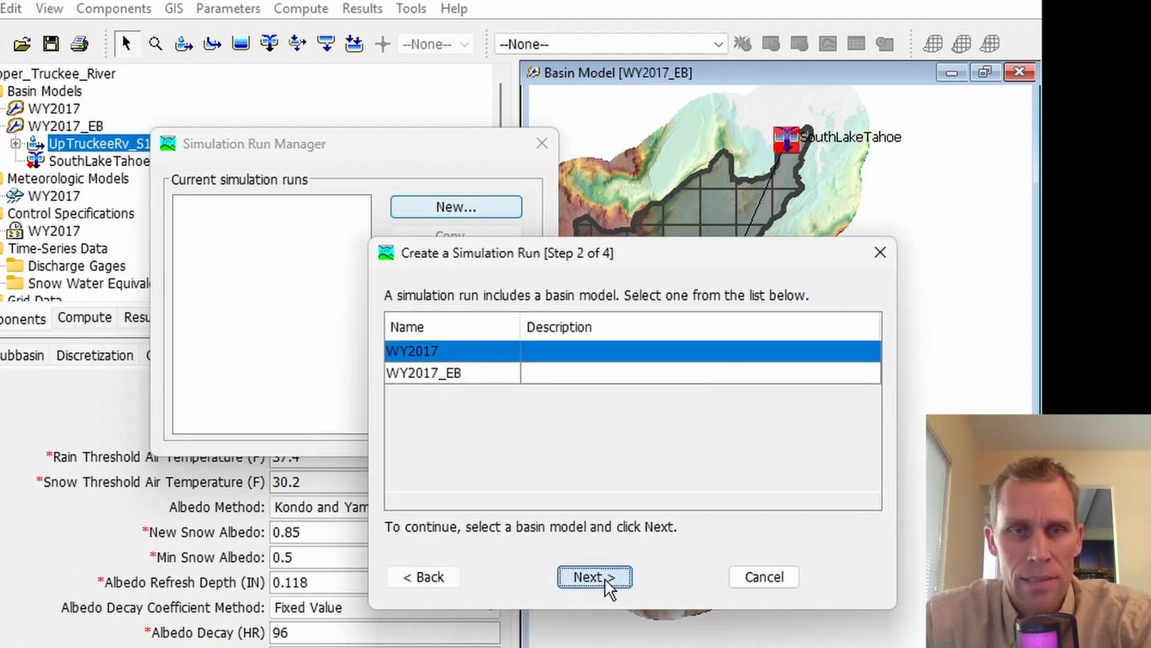
click(444, 375)
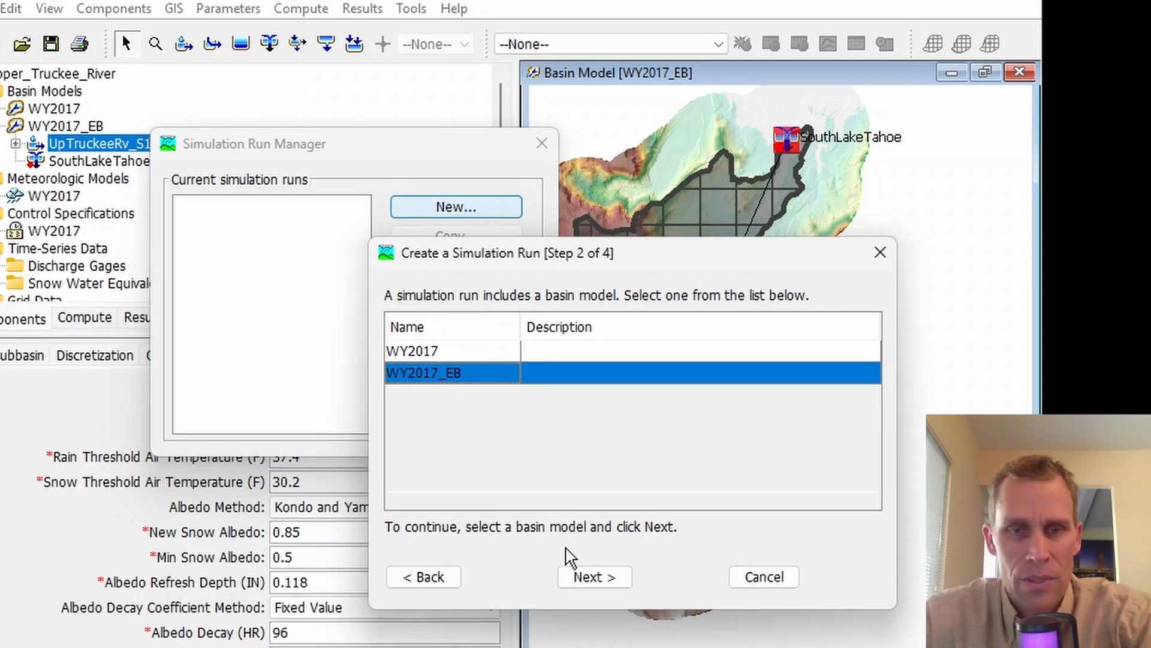
click(586, 576)
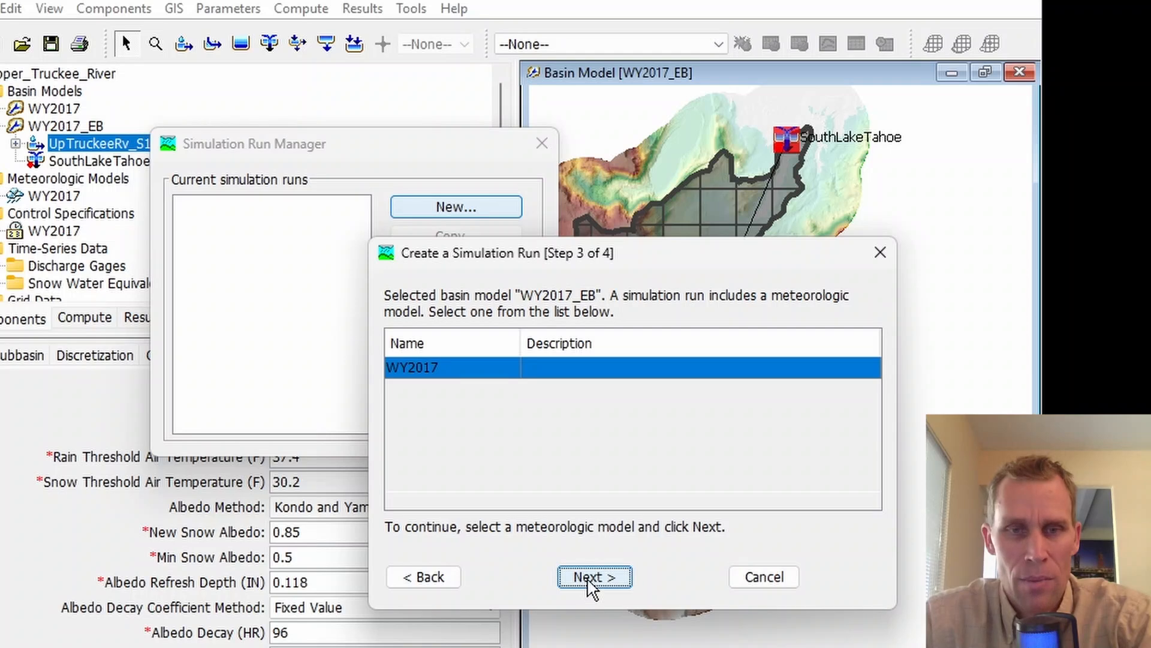
click(592, 584)
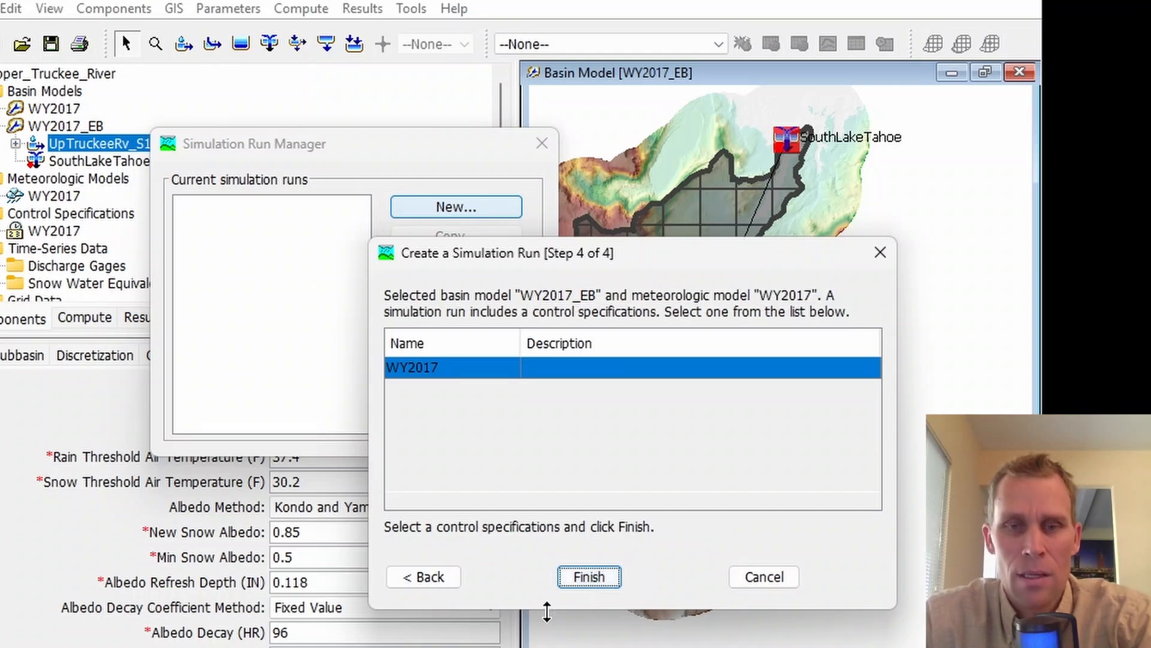
click(587, 579)
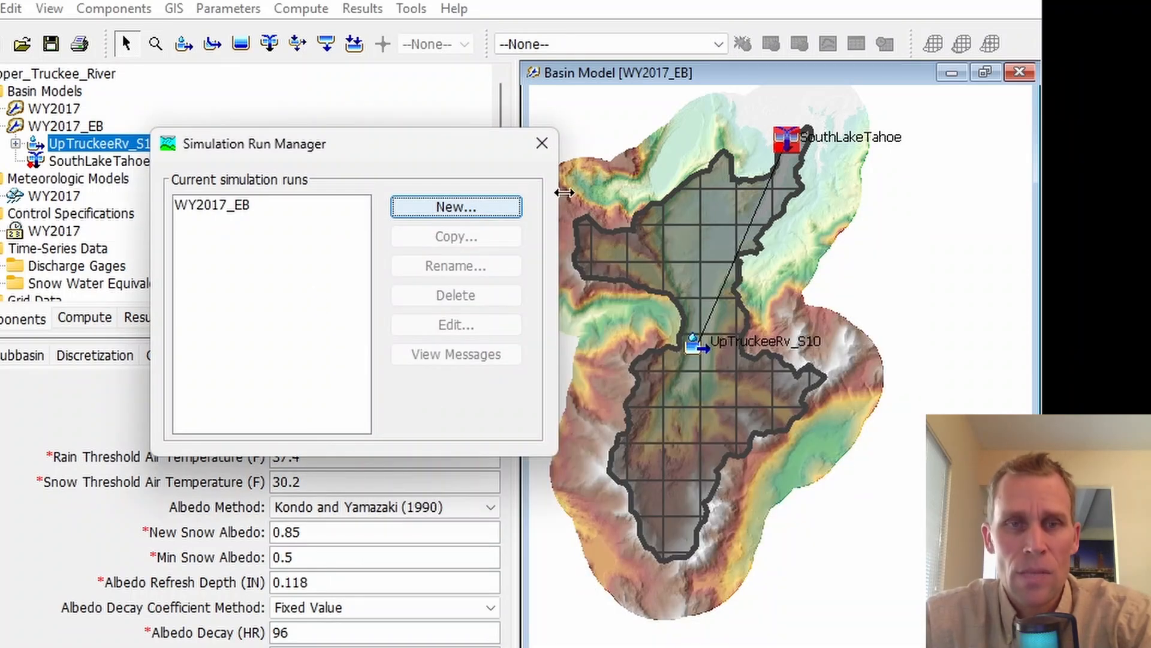
click(542, 144)
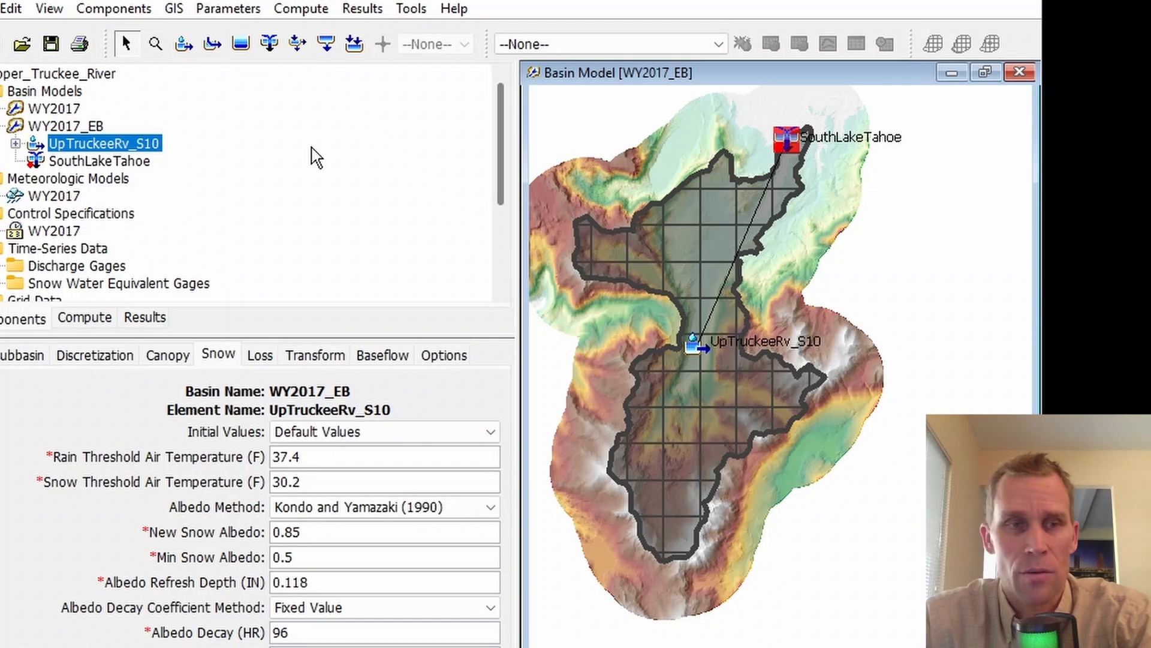
Step: Examine the start and end dates of the WY2017 control specifications
click(54, 195)
click(55, 232)
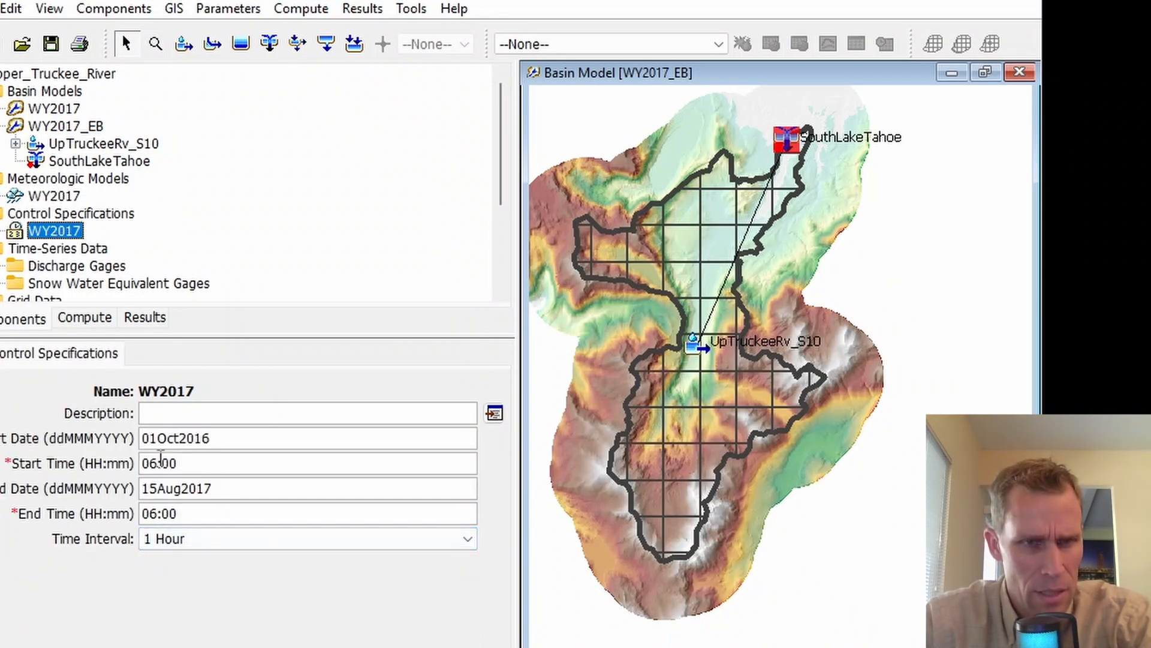
drag(234, 437, 143, 441)
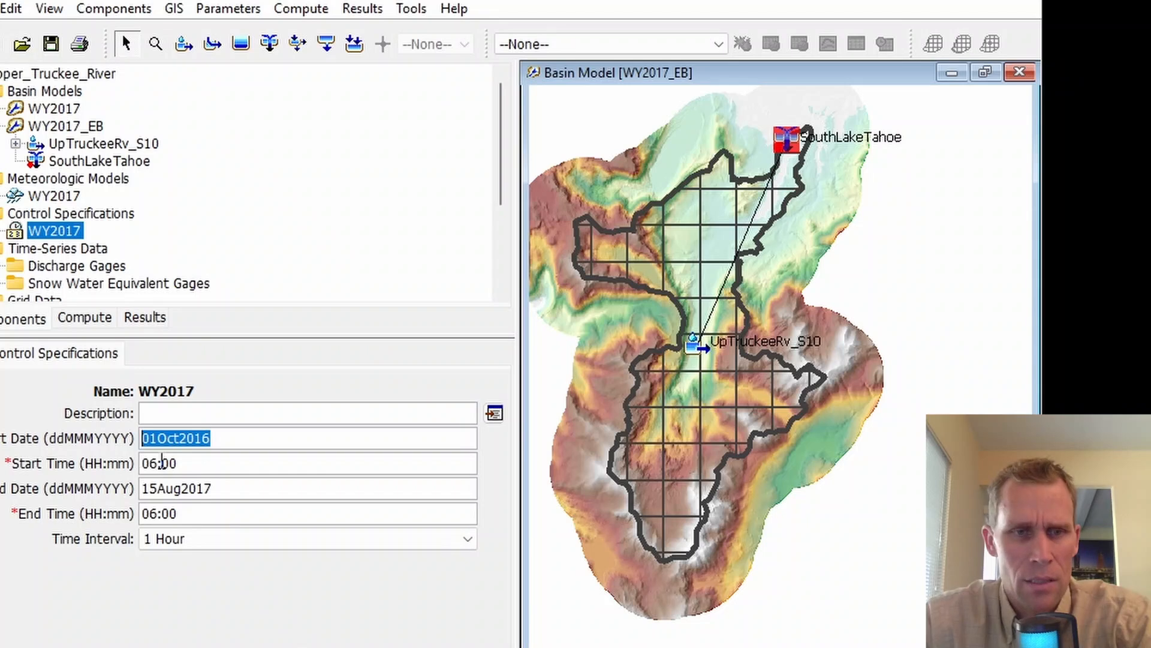
drag(219, 490, 141, 489)
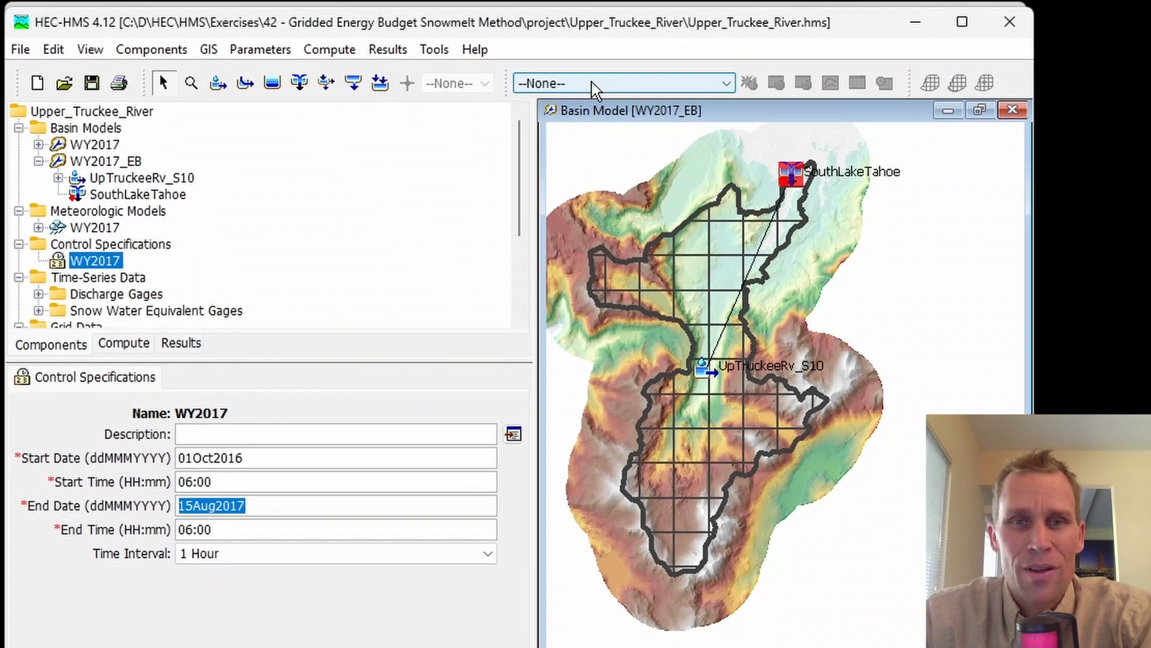
Step: Make the WY2017_EB simulation run the current compute selection and compute it
click(594, 90)
click(635, 91)
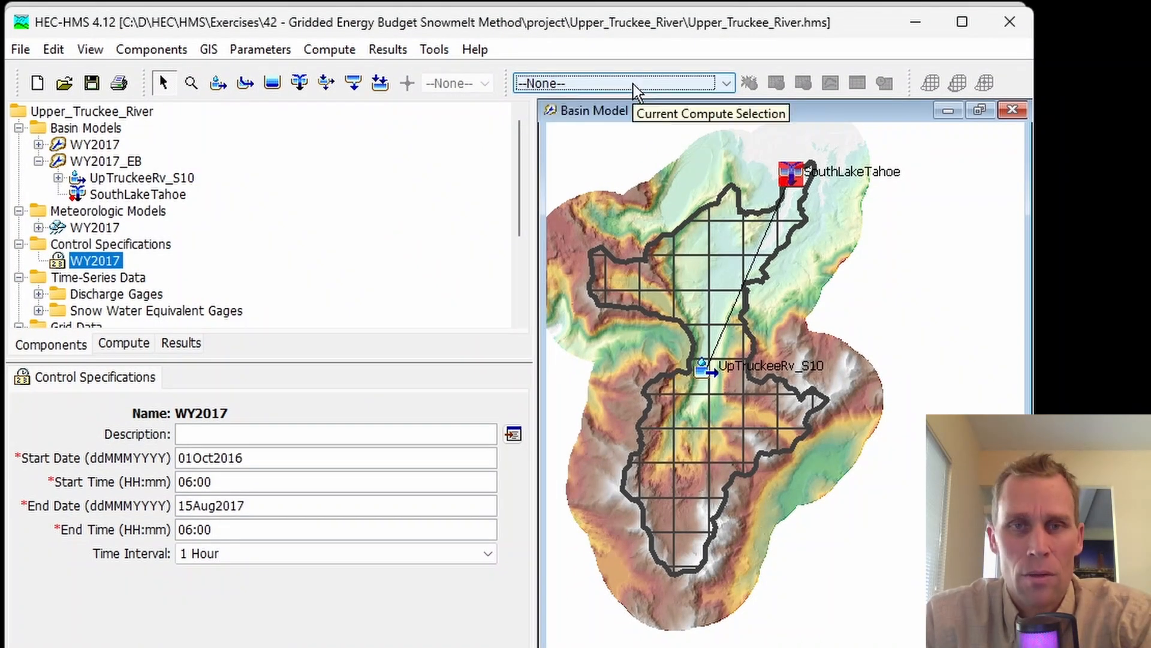
click(637, 88)
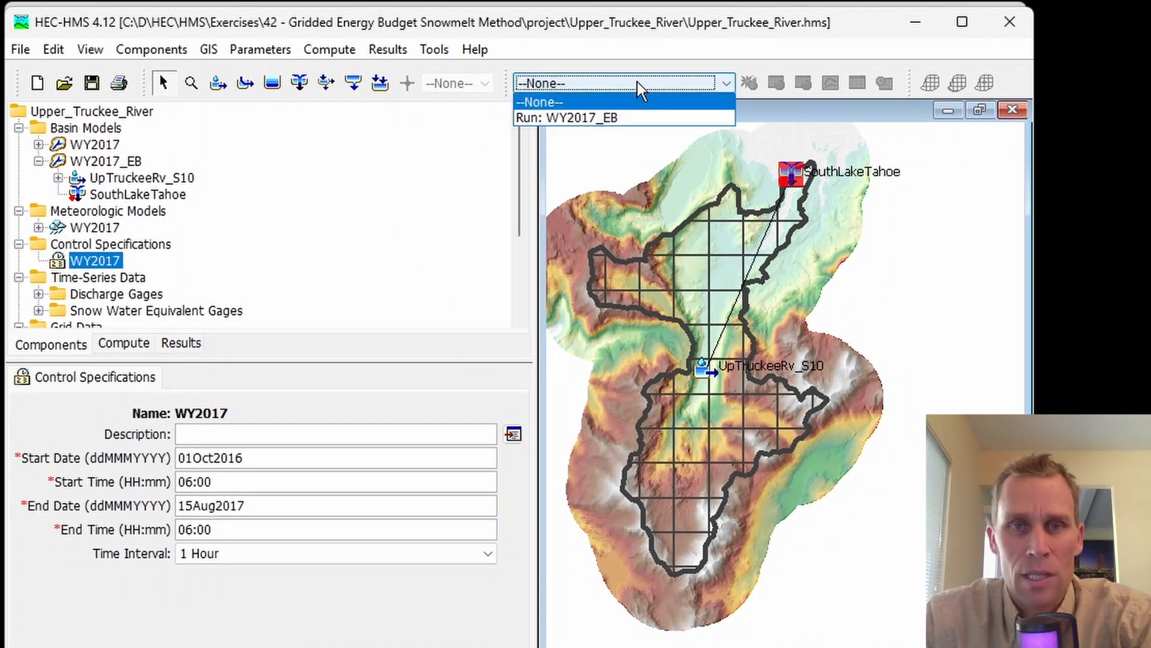
click(600, 120)
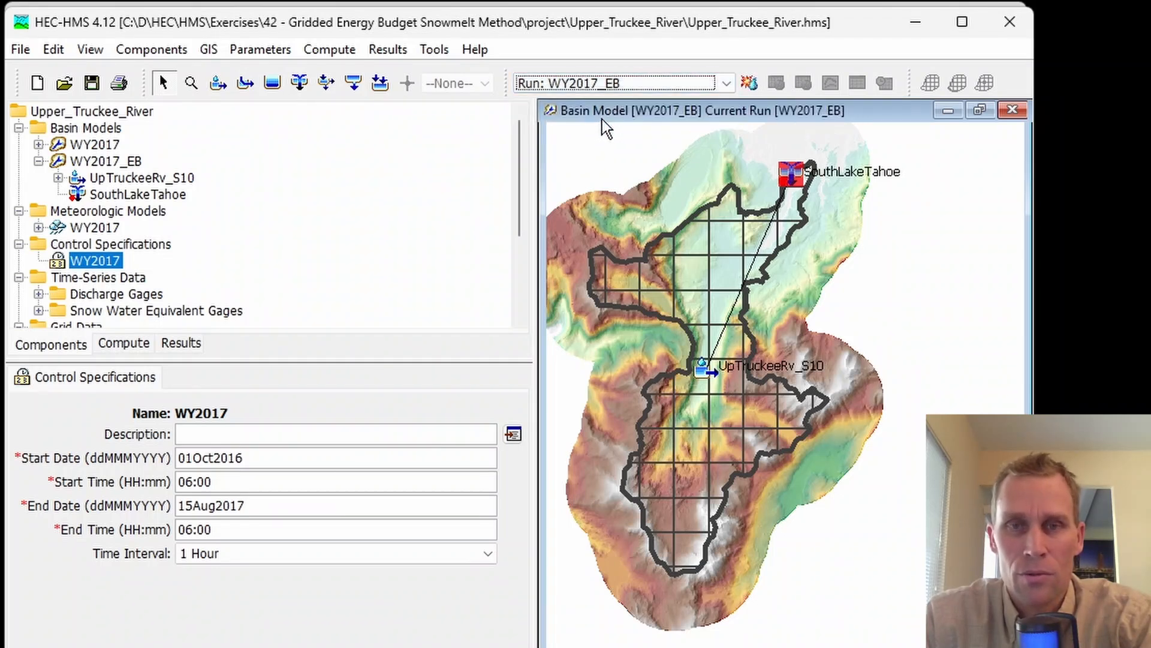
click(749, 87)
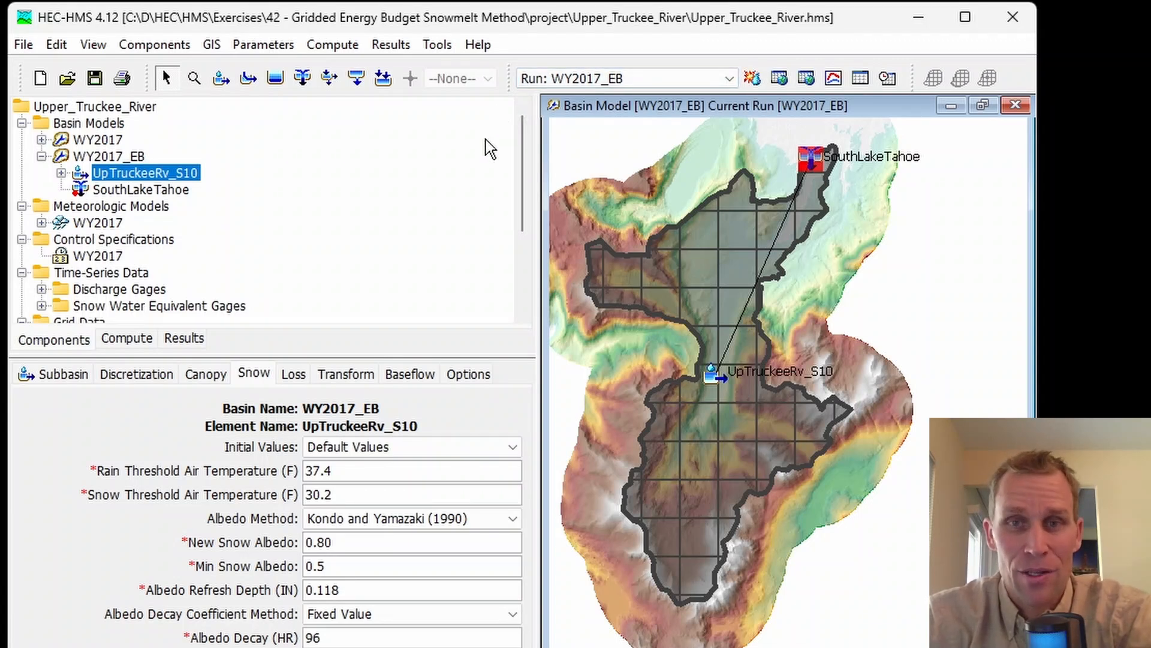
Step: Open the WY2017_EB run results for UpTruckeeRv_S10, enlarge the results tree and preview the observed SWE series
click(183, 339)
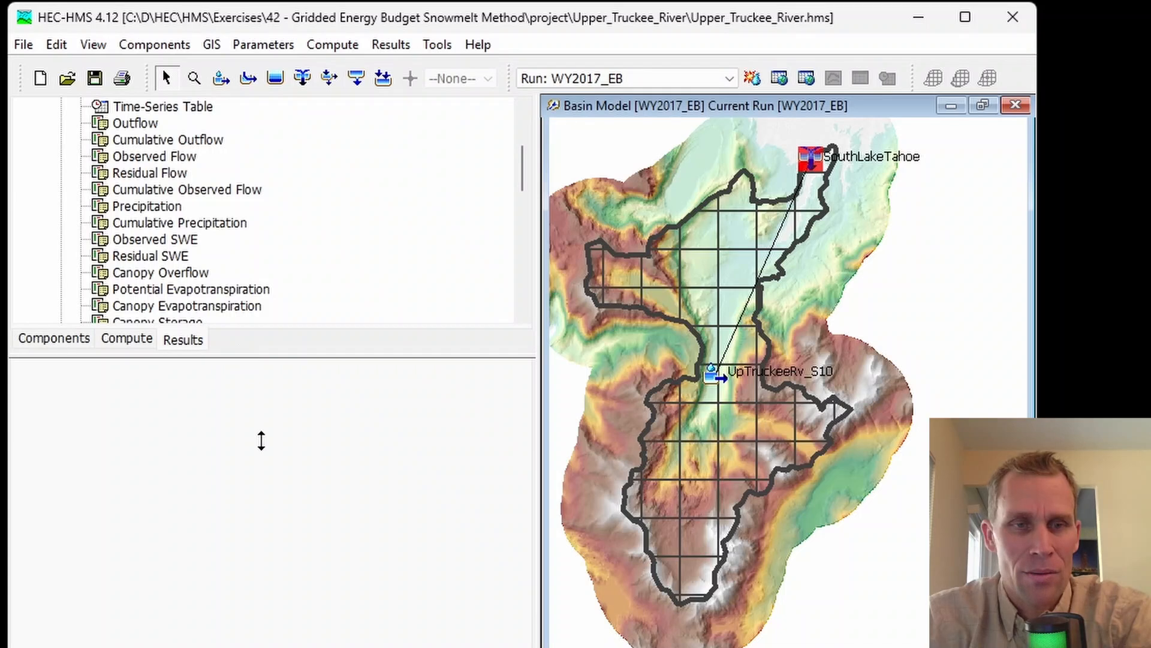
drag(261, 441, 262, 462)
scroll(198, 387, up, 3)
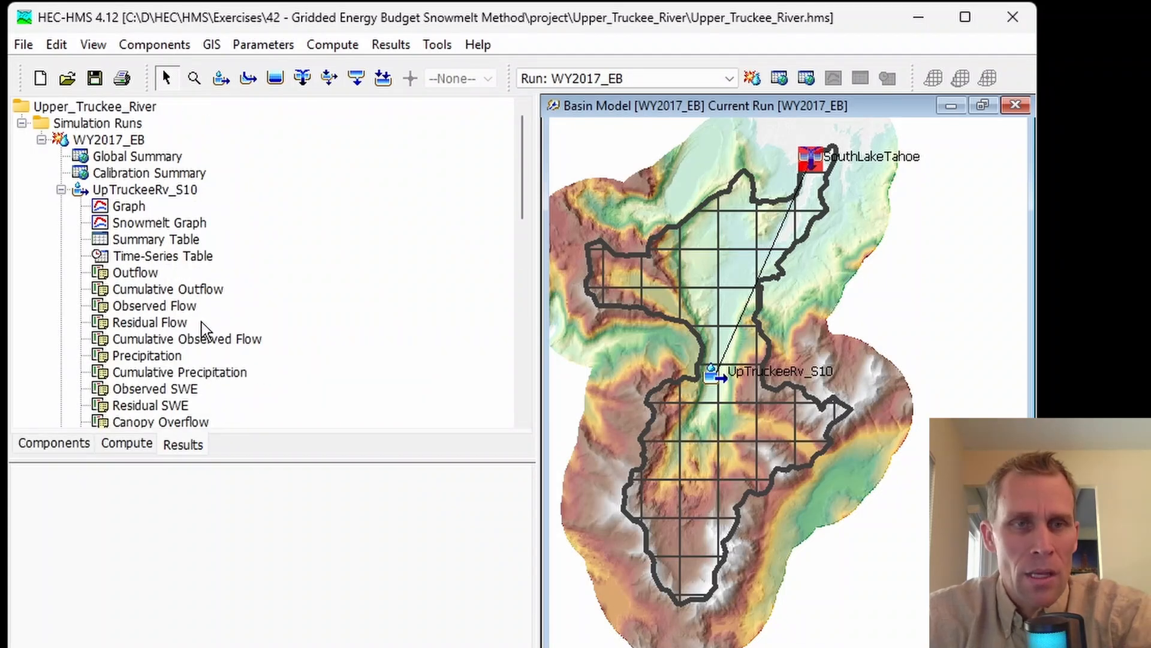
click(141, 192)
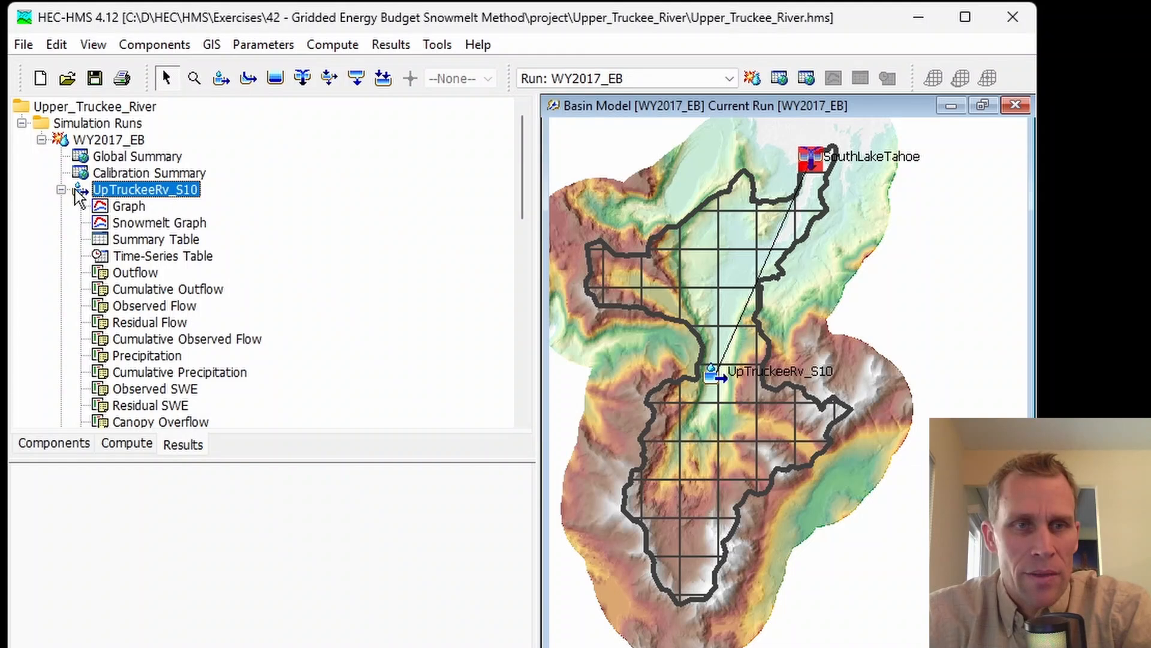
scroll(194, 278, down, 1)
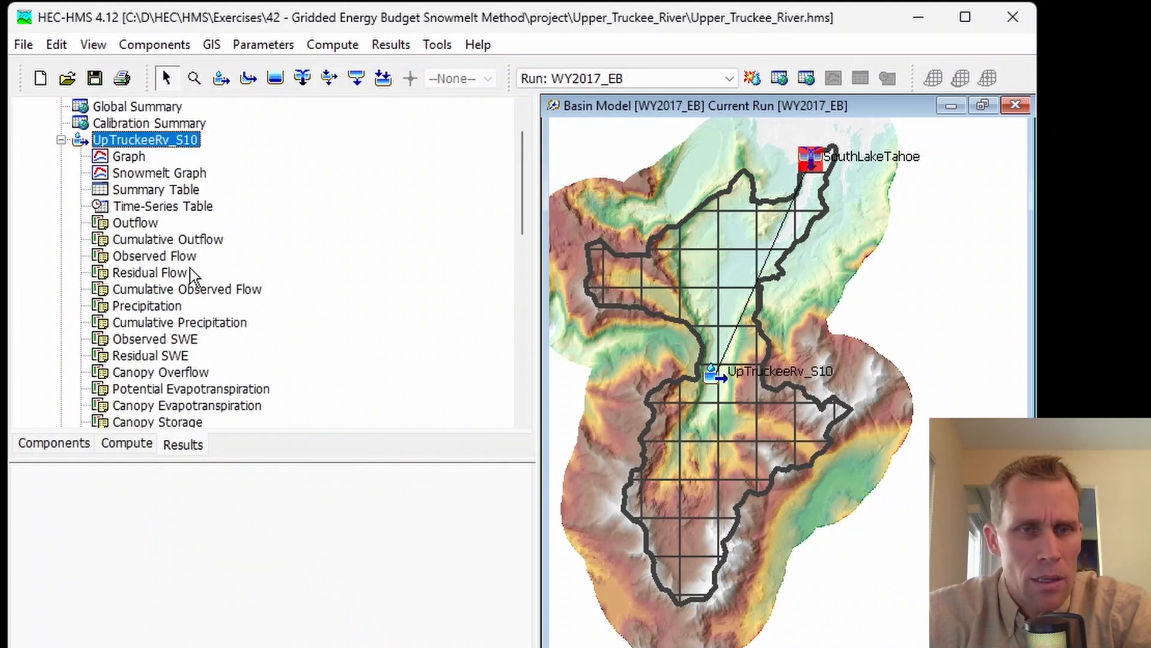
click(171, 340)
Step: Add the simulated Snow Water Equivalent series to the observed SWE selection and plot both in a separate graph window
scroll(292, 343, down, 2)
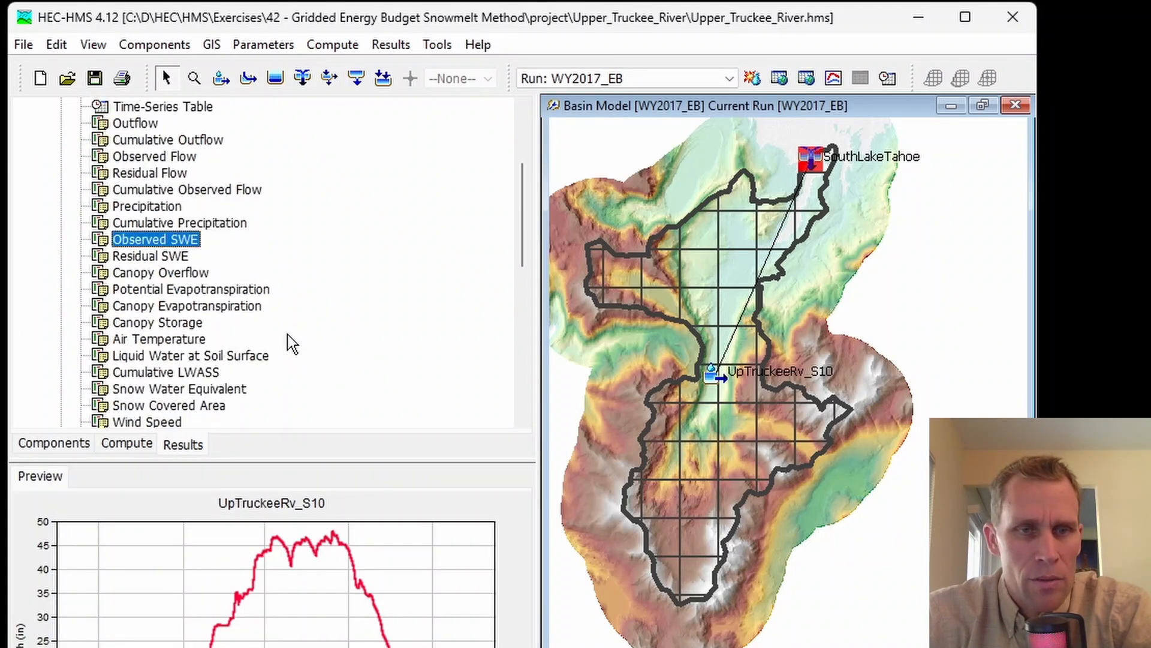
scroll(292, 343, down, 1)
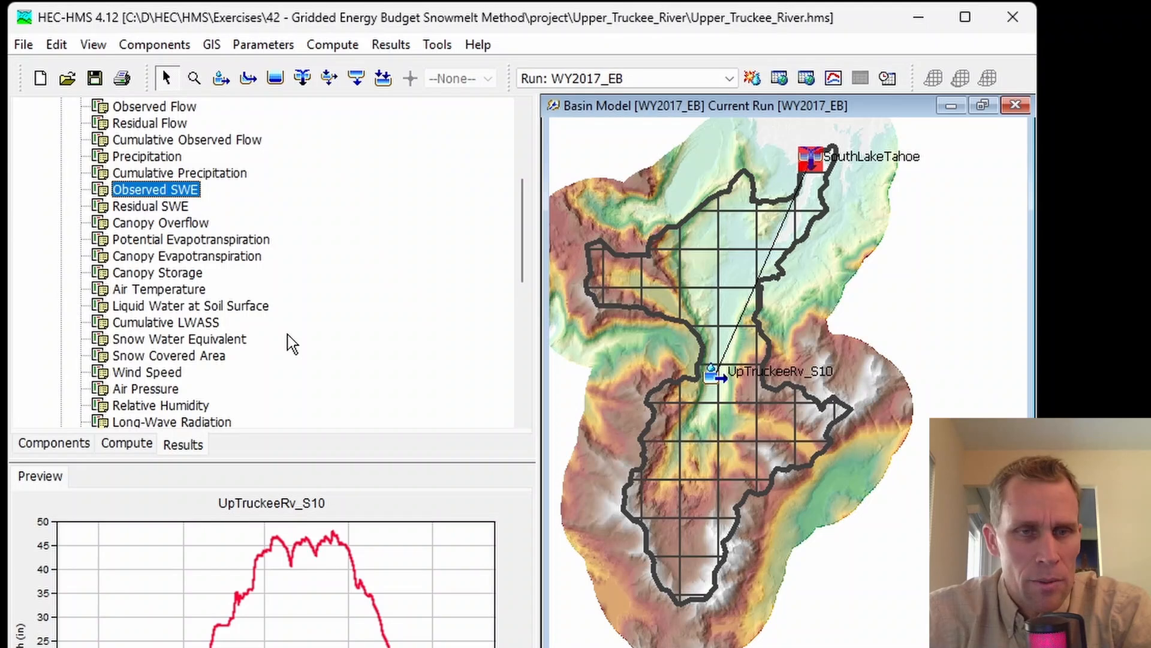
scroll(292, 343, down, 1)
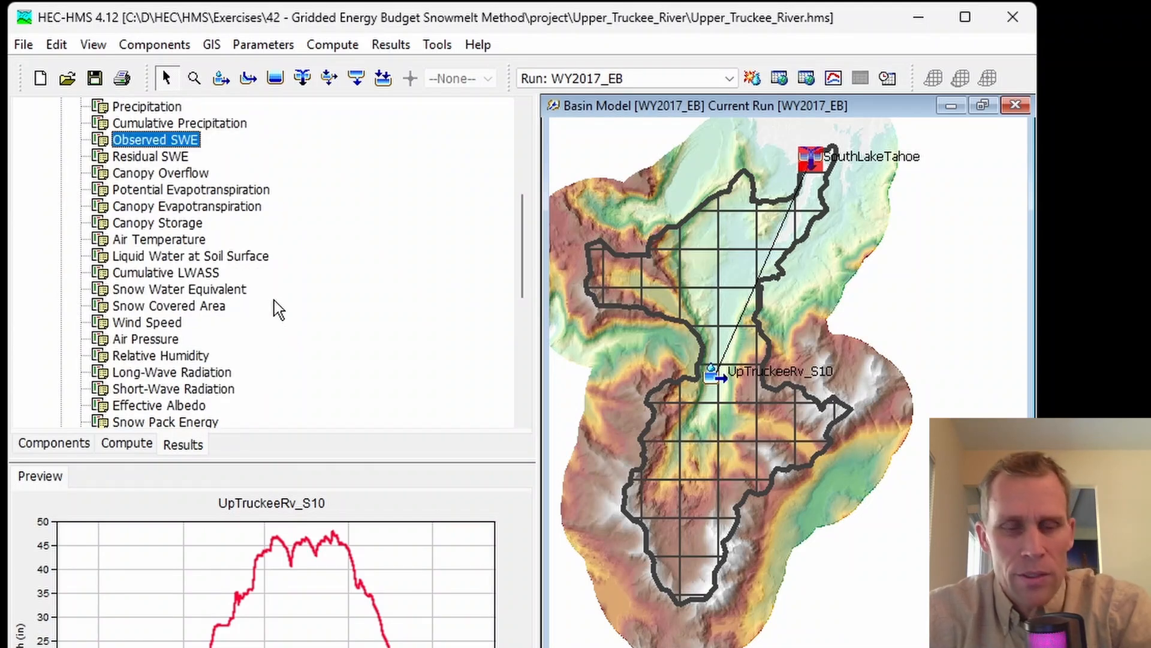
ctrl+click(195, 290)
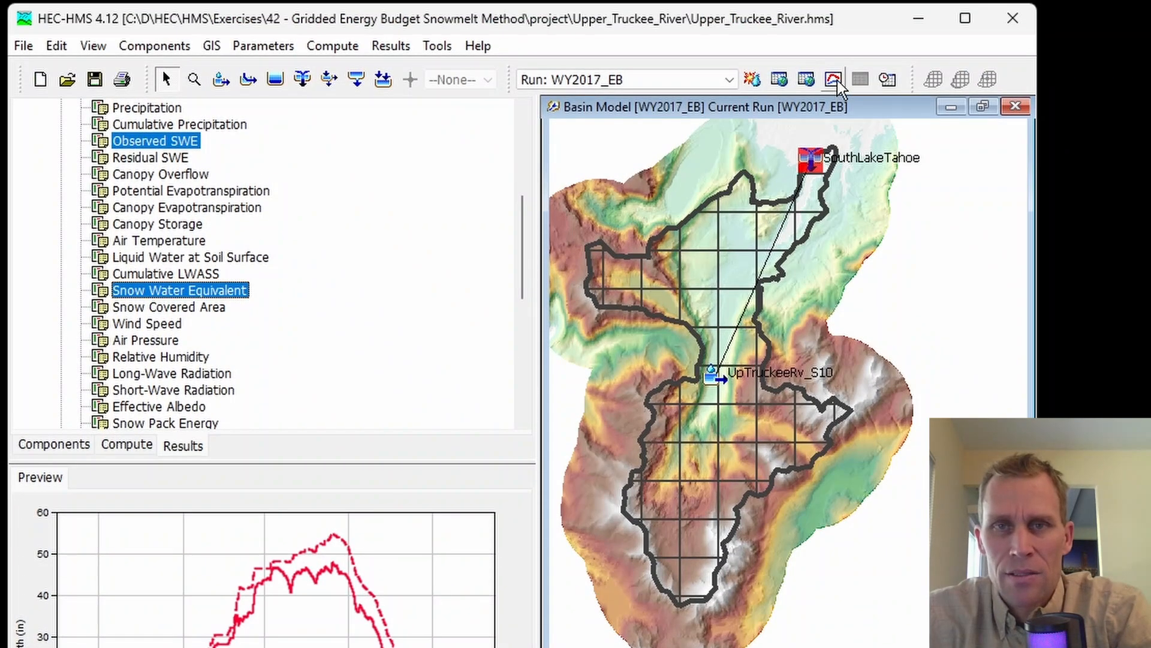
click(833, 80)
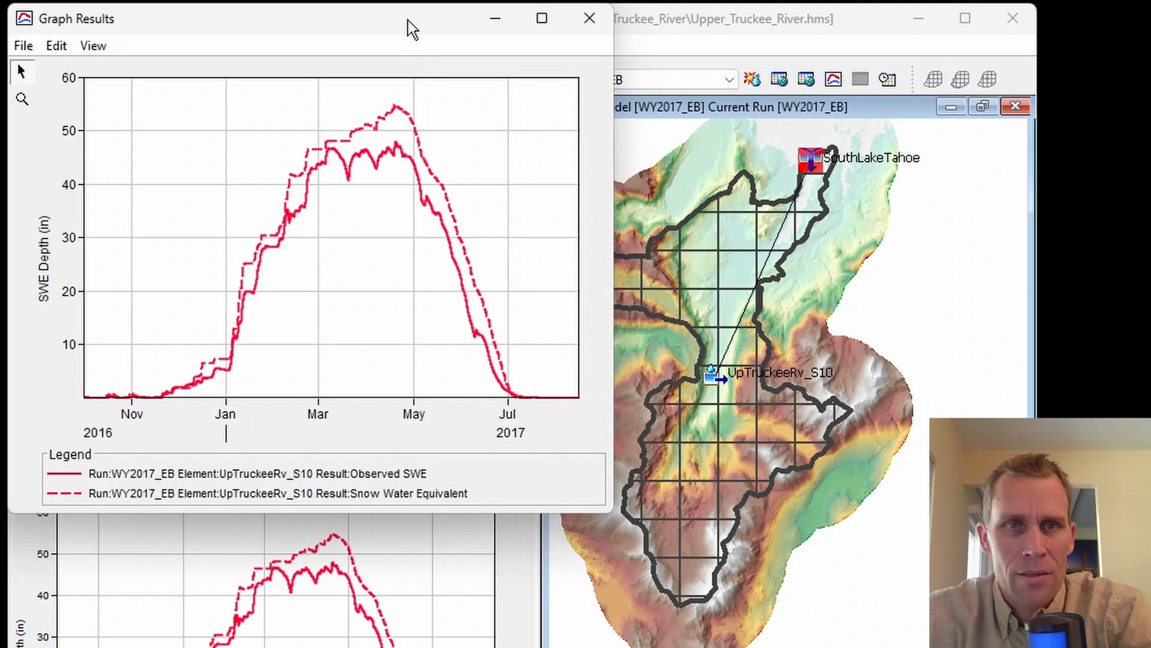
Step: Open the SWE graph's plot properties and give the Observed SWE curve a thicker line weight
drag(407, 19, 568, 111)
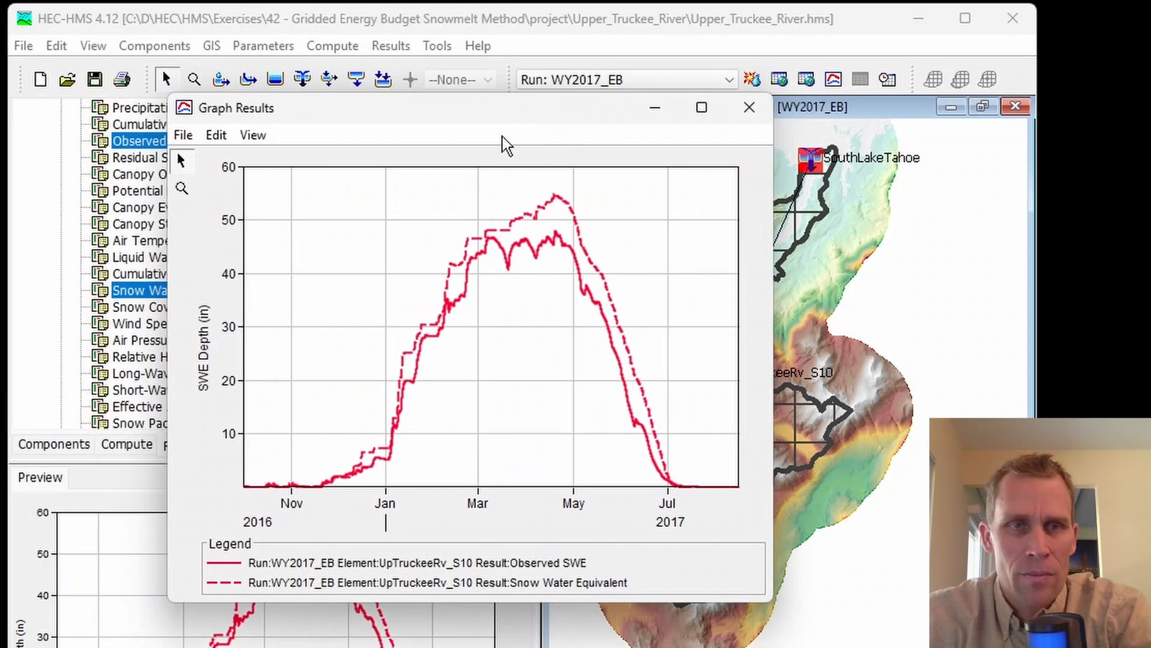
click(217, 137)
click(258, 171)
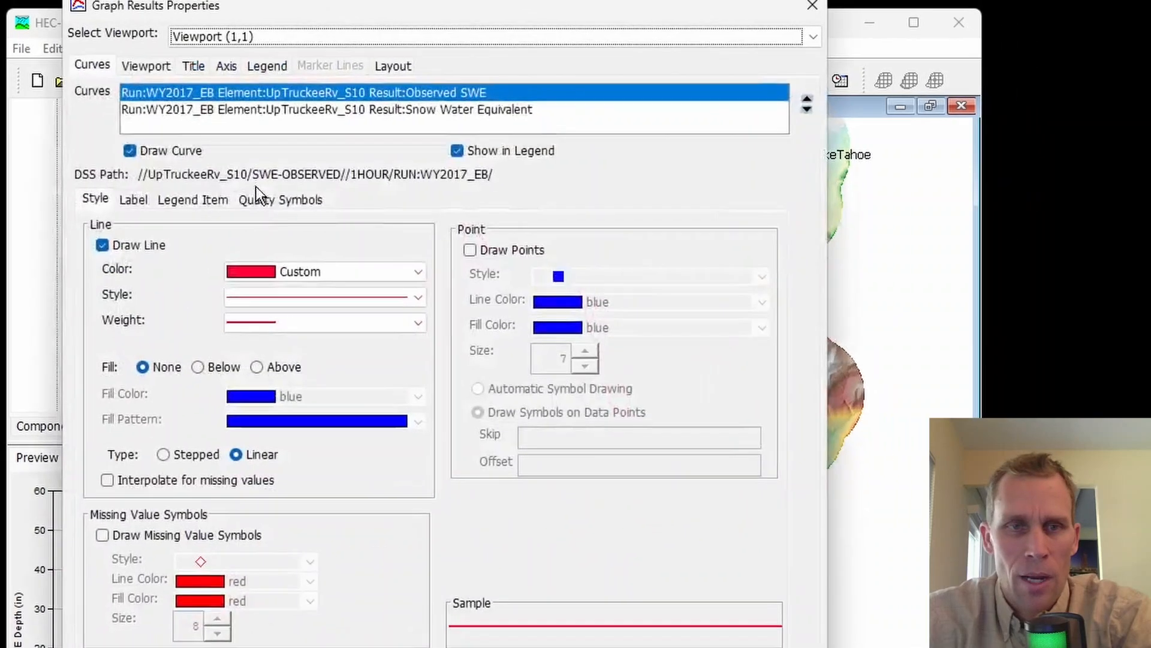
click(308, 280)
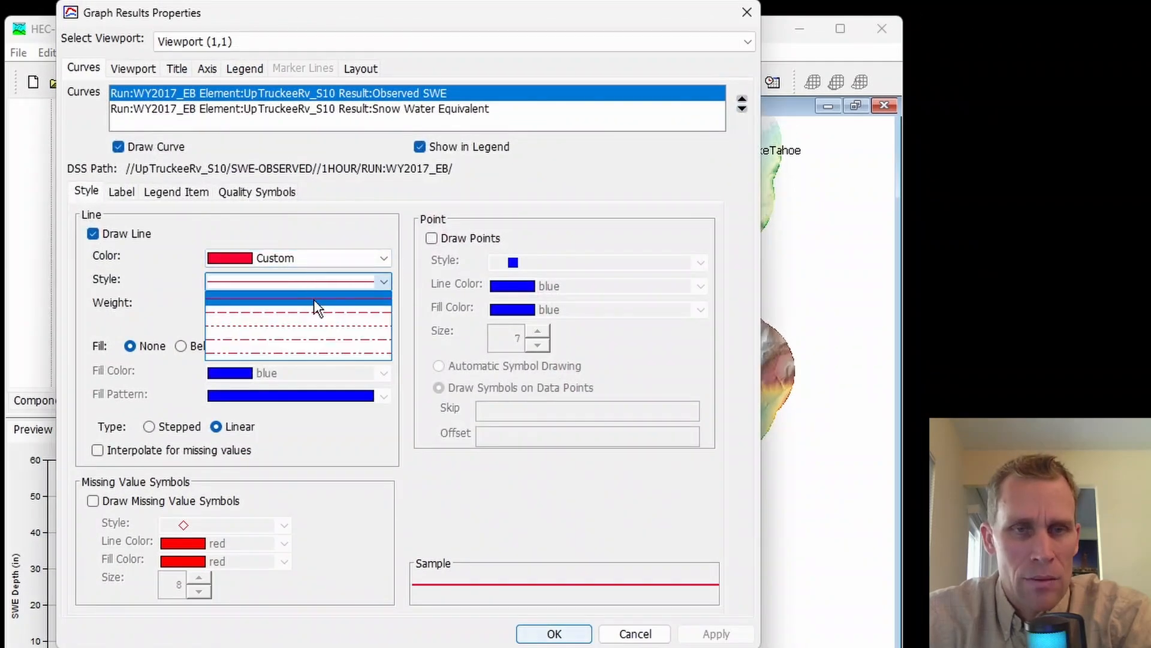
click(314, 300)
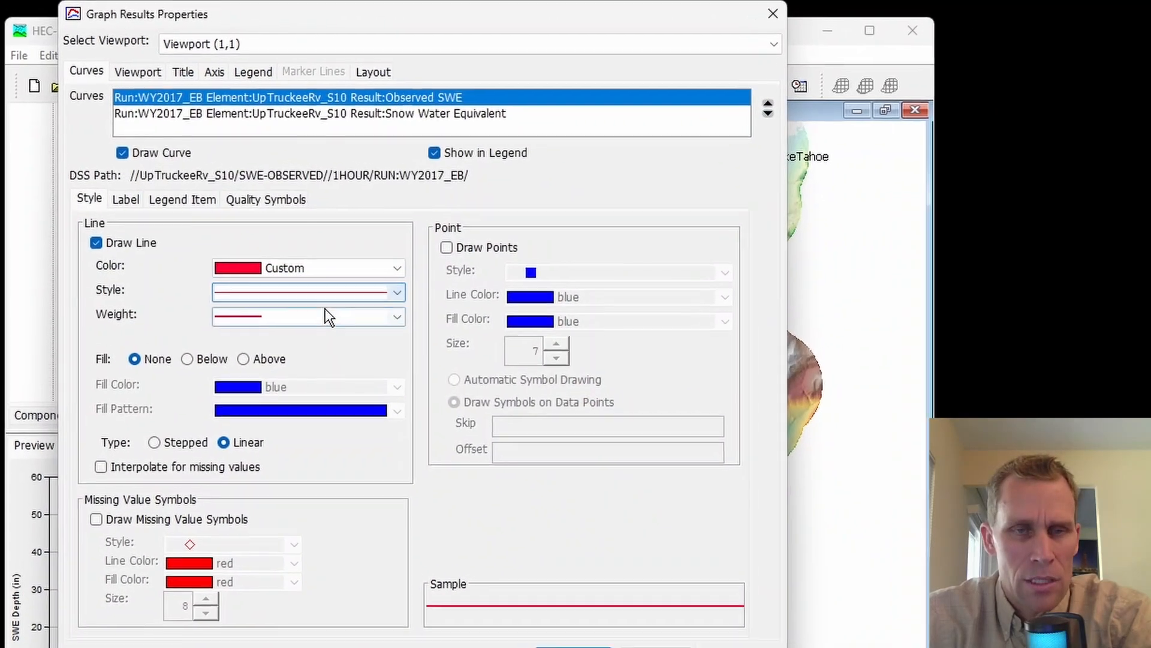
click(329, 302)
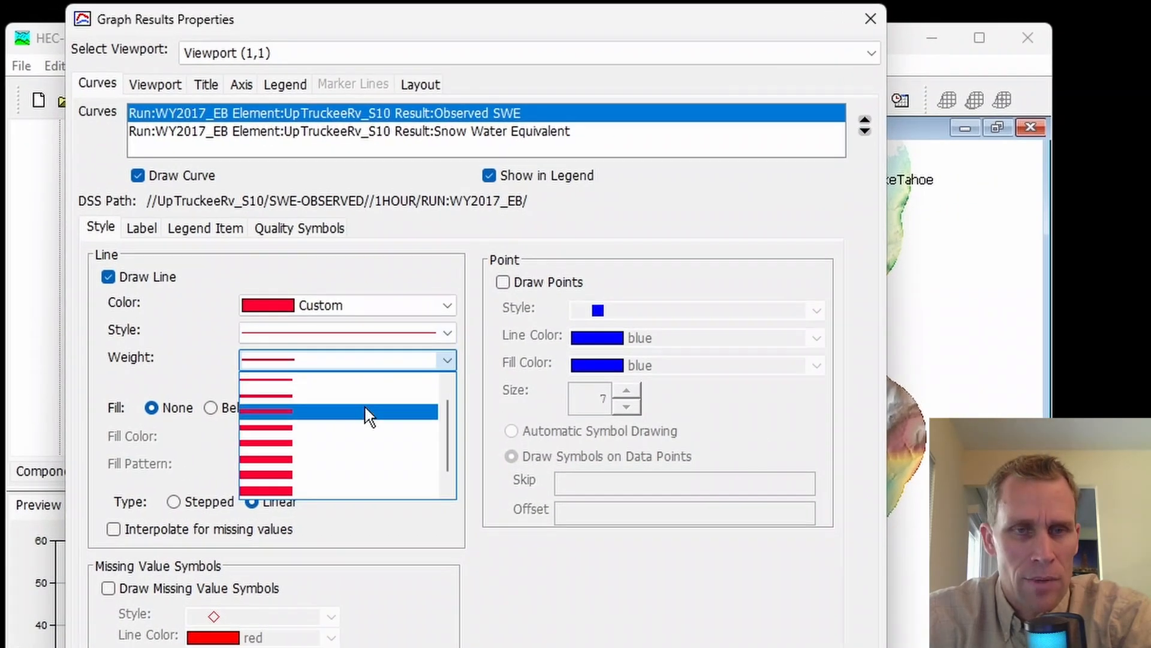
click(364, 404)
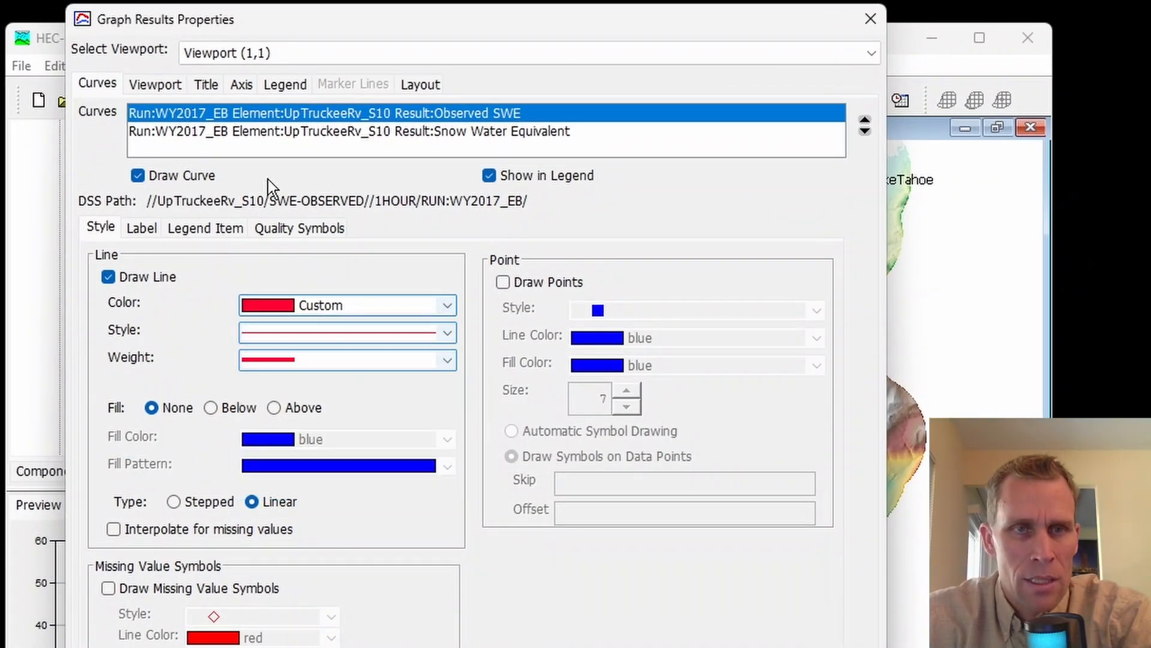
Step: Restyle the Snow Water Equivalent curve as a thicker solid blue line, apply the changes and close the graph after comparing the curves
click(277, 131)
click(339, 307)
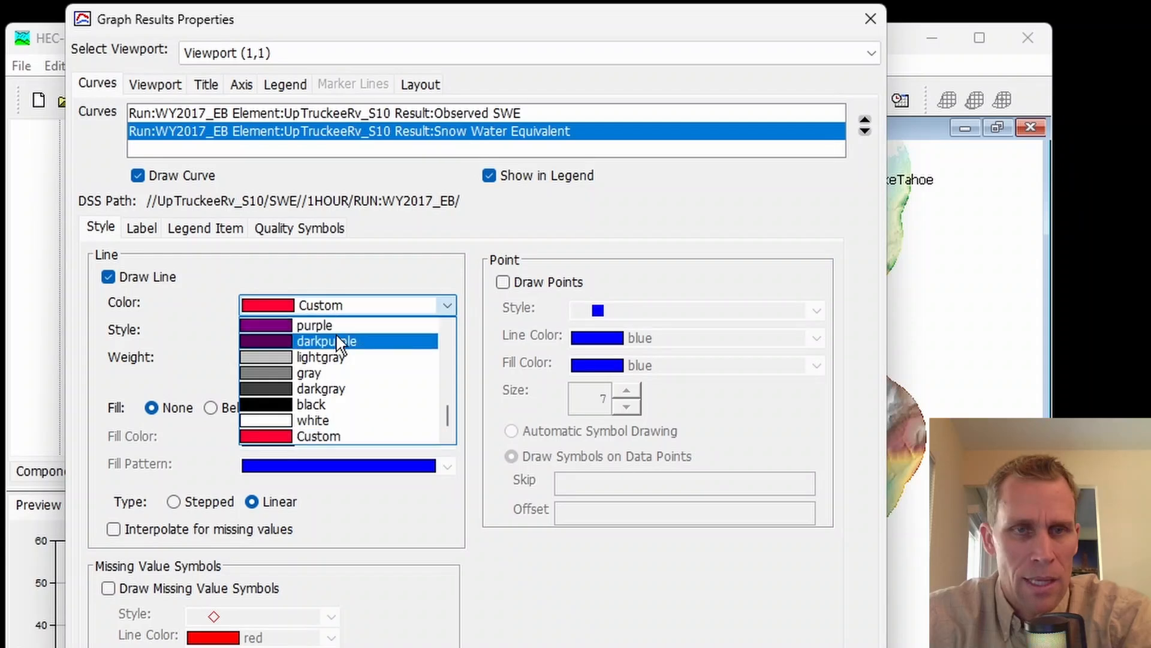
scroll(334, 333, up, 2)
click(330, 326)
click(328, 331)
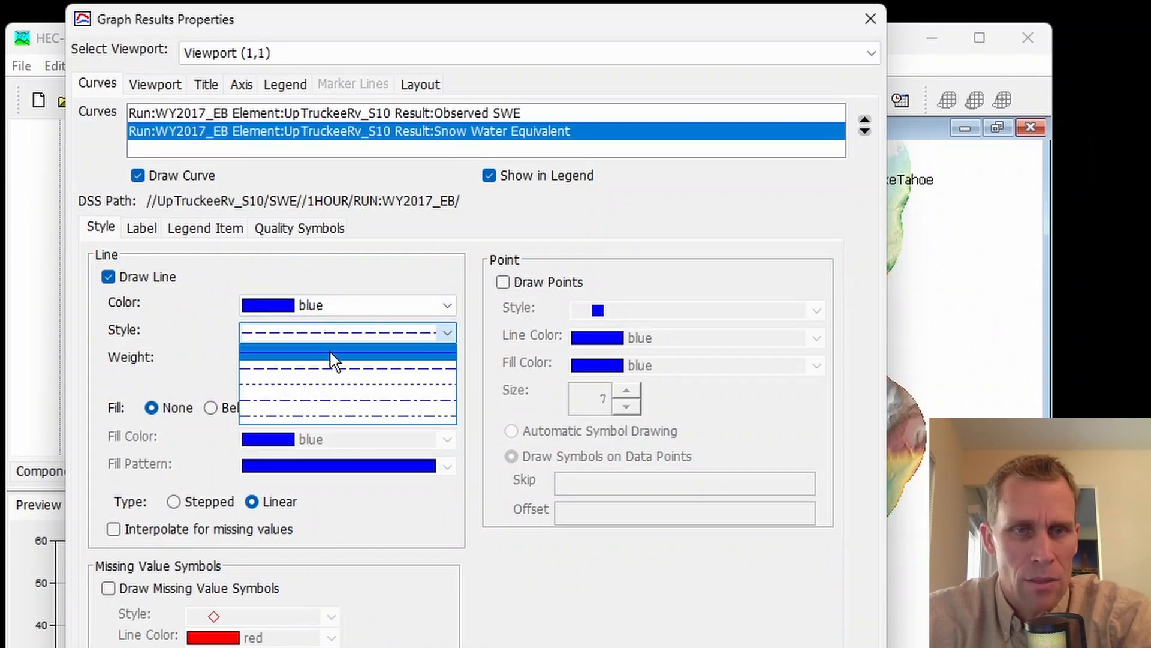
click(331, 353)
click(335, 361)
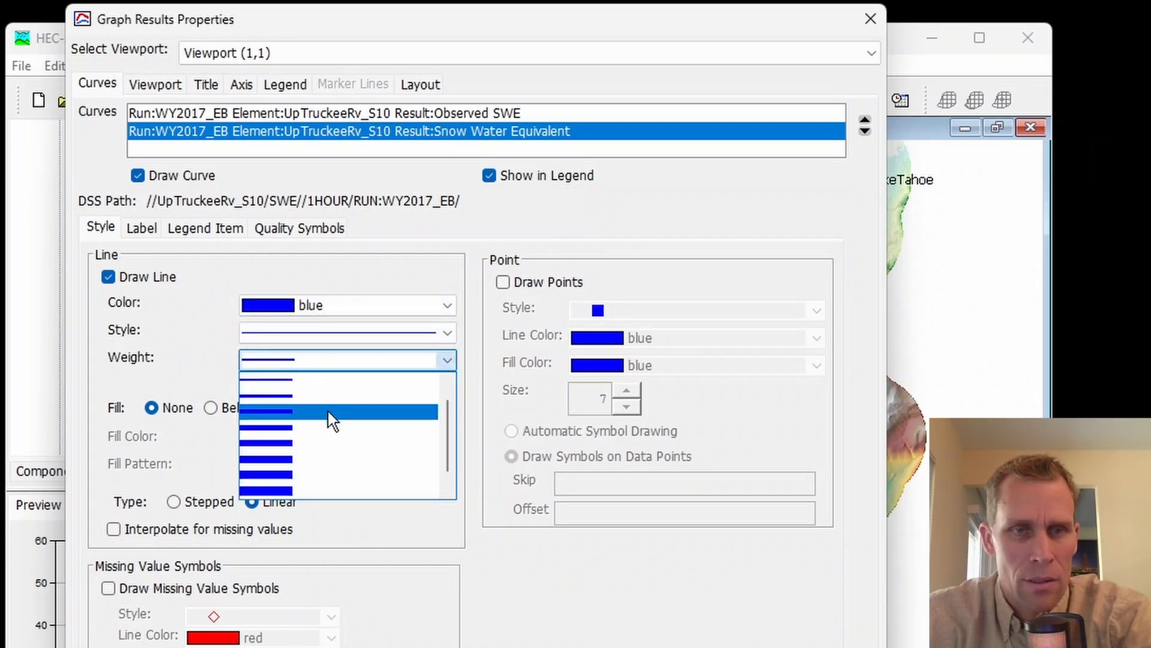
click(333, 397)
click(835, 618)
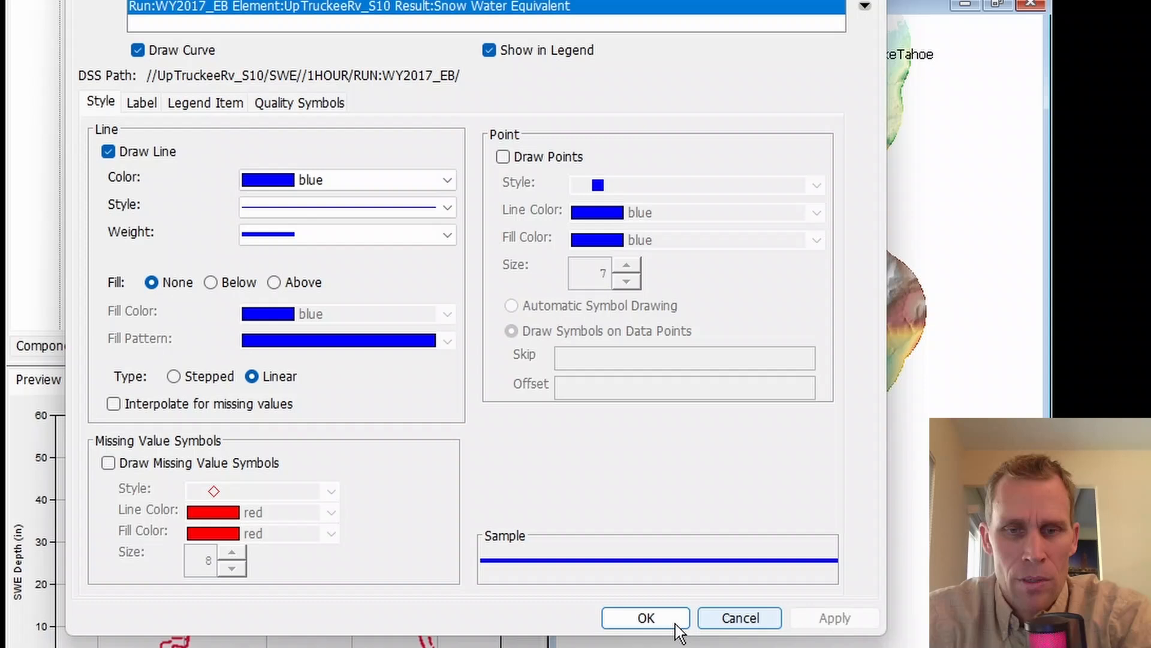
click(676, 623)
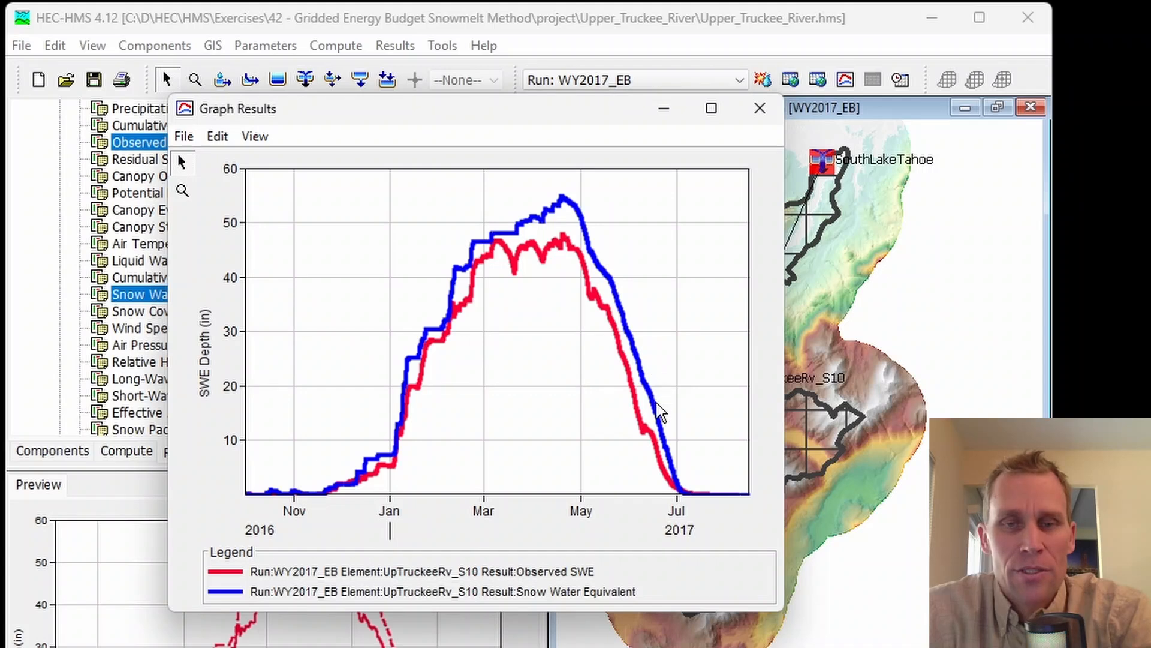
click(760, 109)
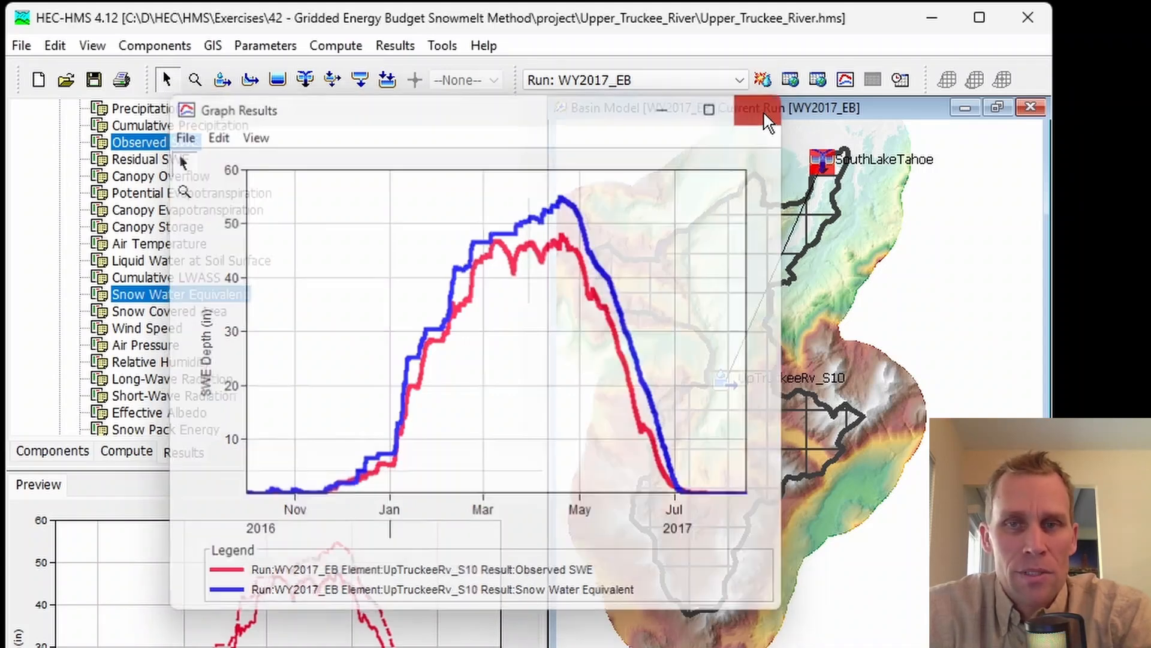
Step: Examine the snowmelt graph of subbasin UpTruckeeRv_S10 for run WY2017_EB in an enlarged window
click(636, 279)
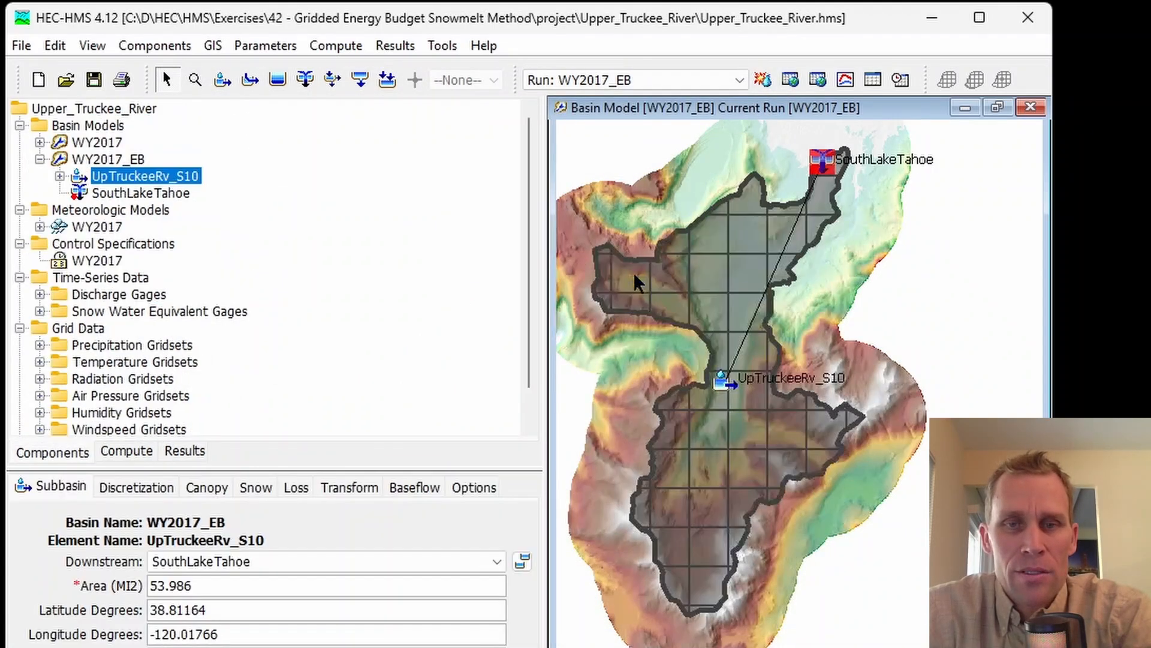
right_click(635, 277)
mouse_move(701, 379)
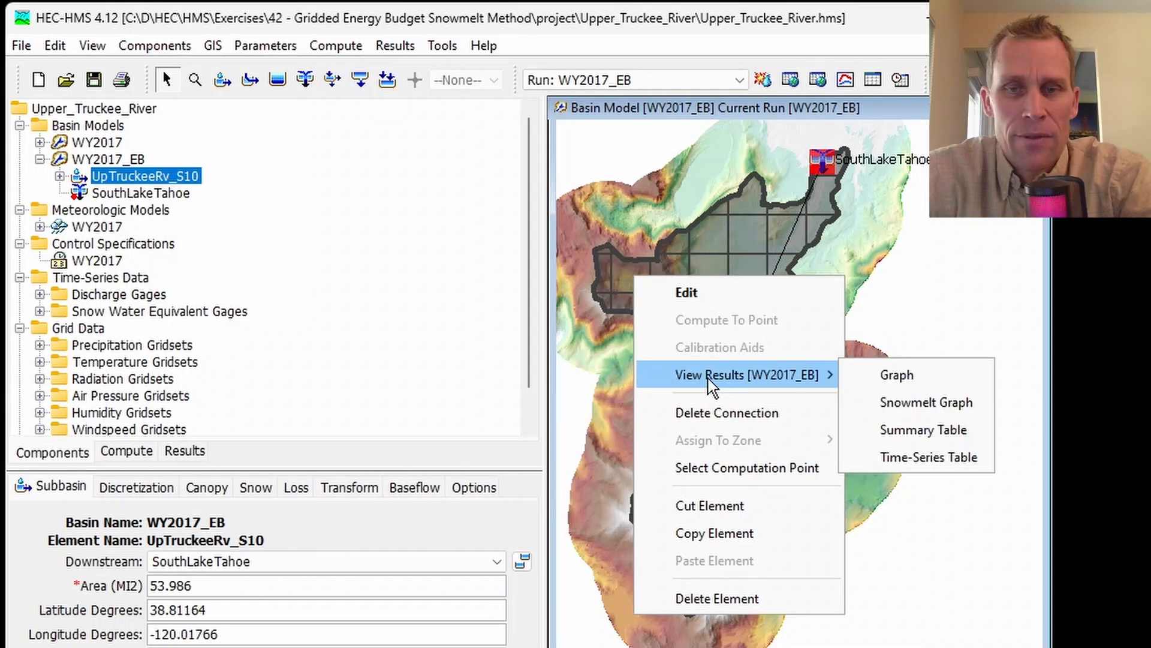
click(915, 402)
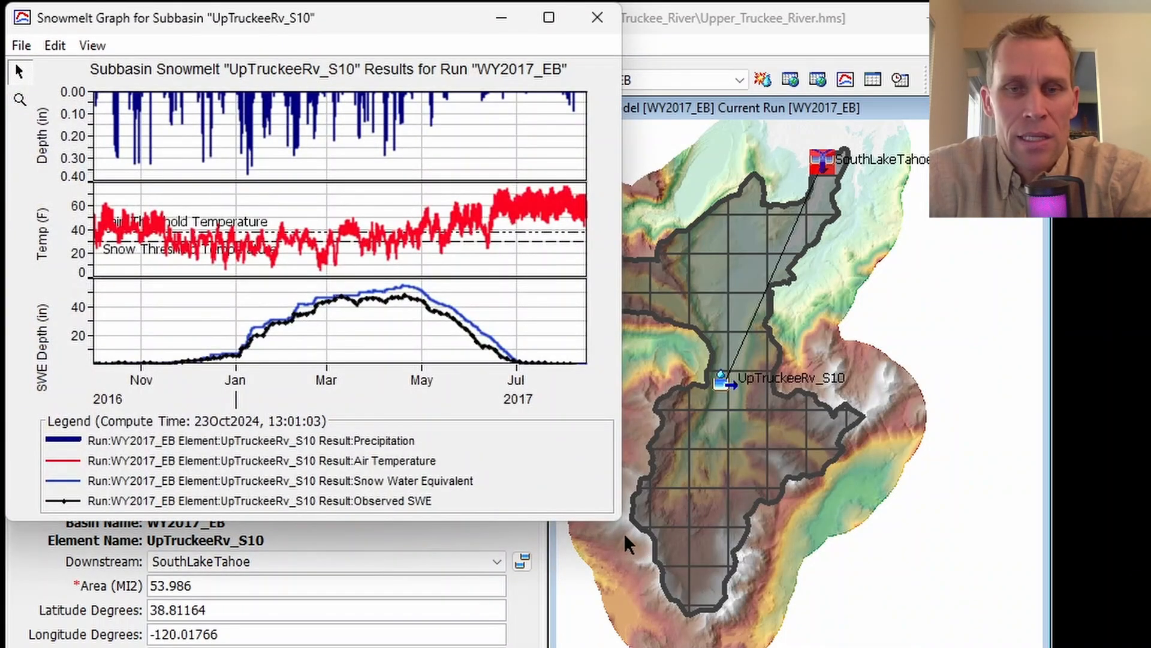
drag(625, 527, 747, 647)
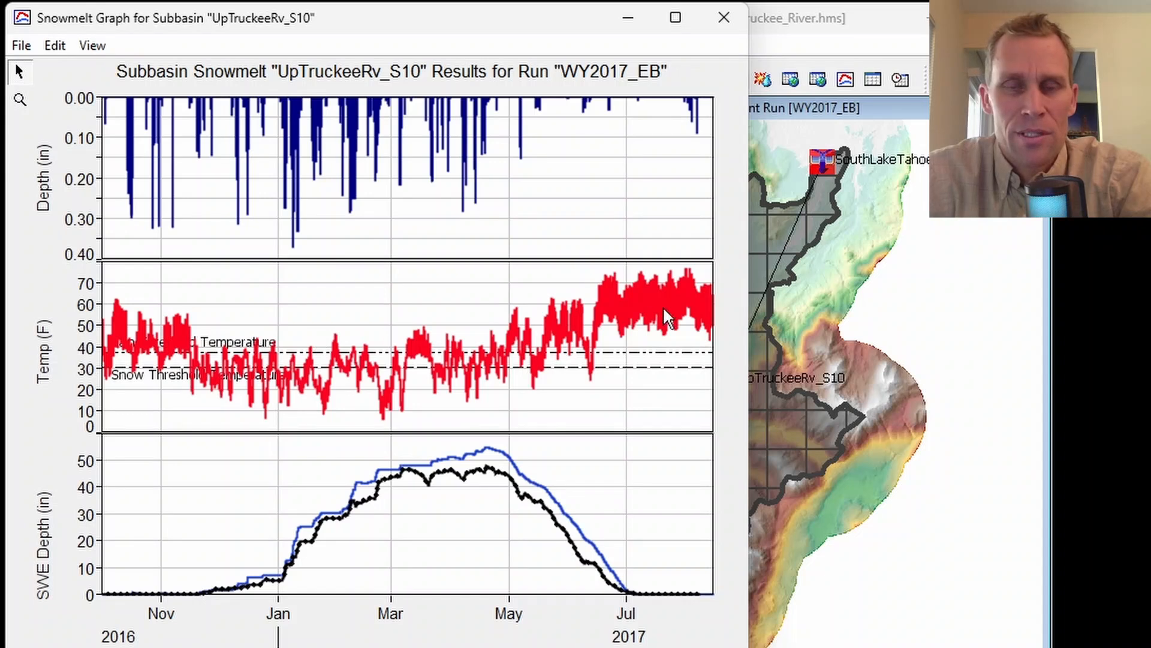
click(725, 16)
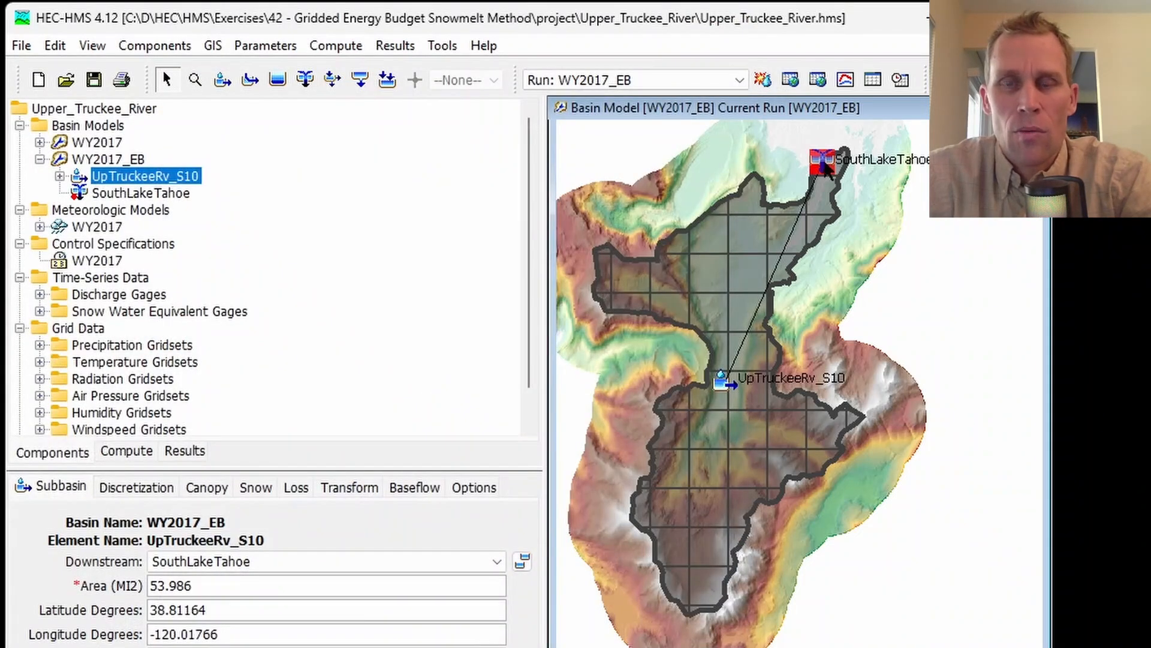
Step: Compare simulated outflow with observed flow in an enlarged results graph of the SouthLakeTahoe junction
click(825, 163)
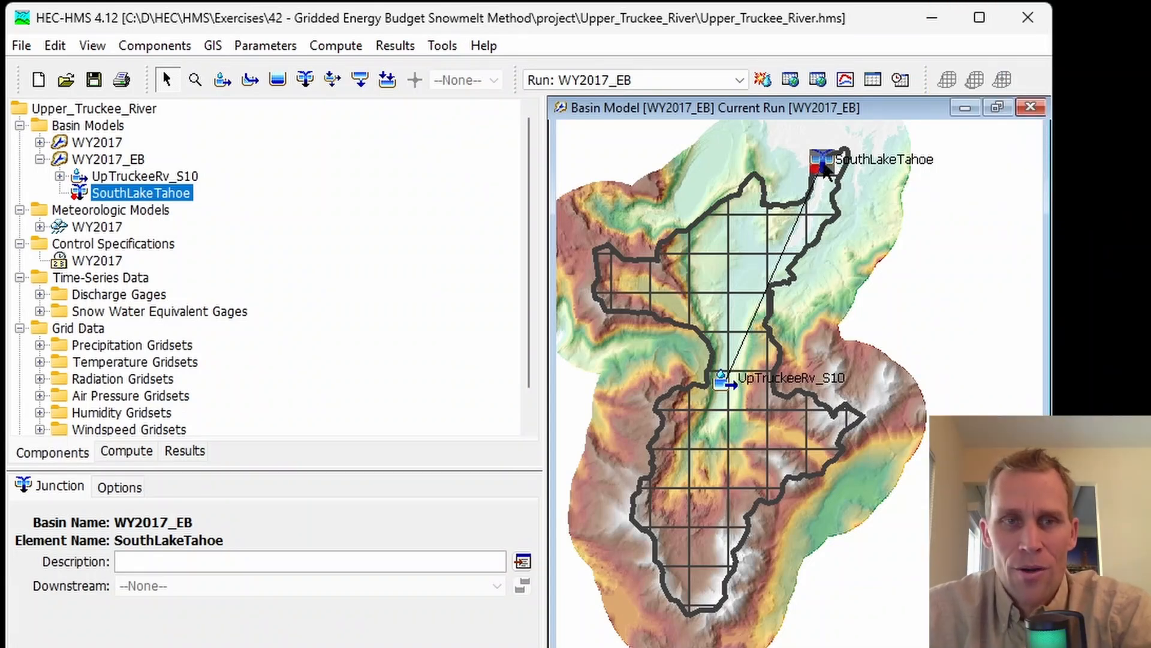
right_click(826, 170)
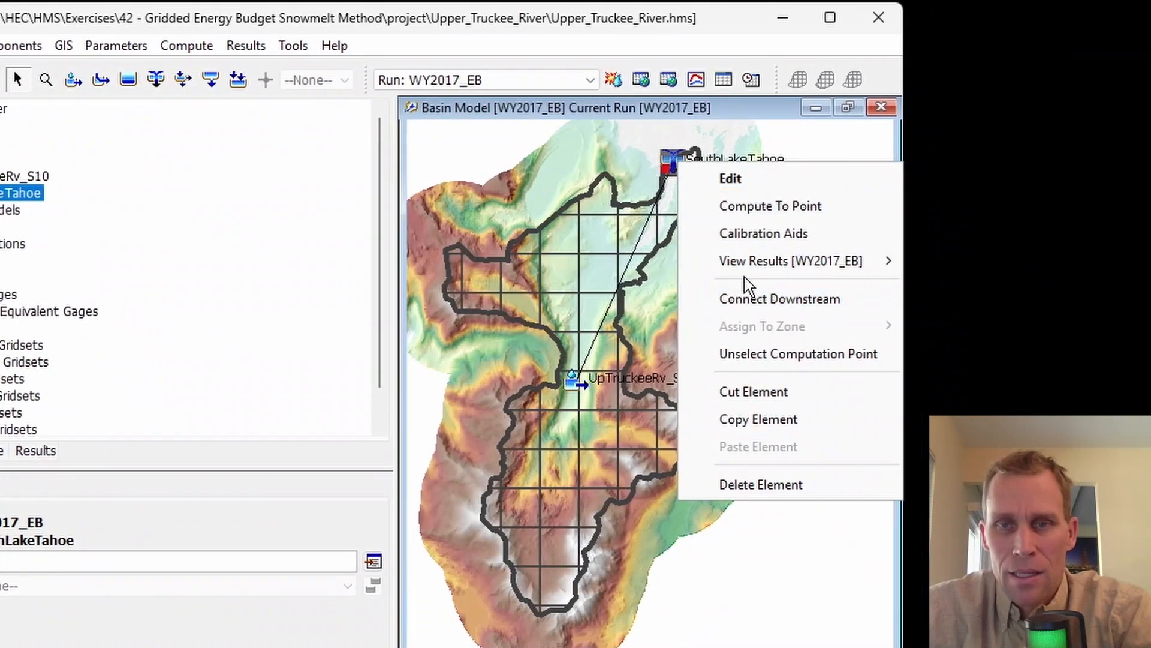
mouse_move(739, 260)
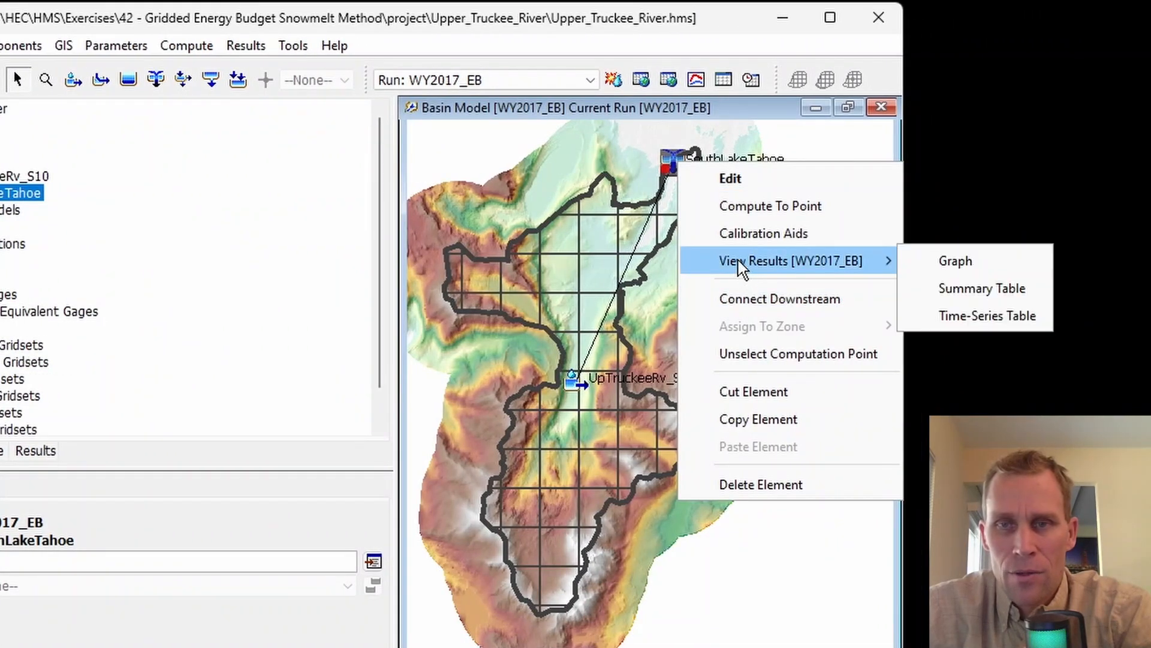
click(937, 260)
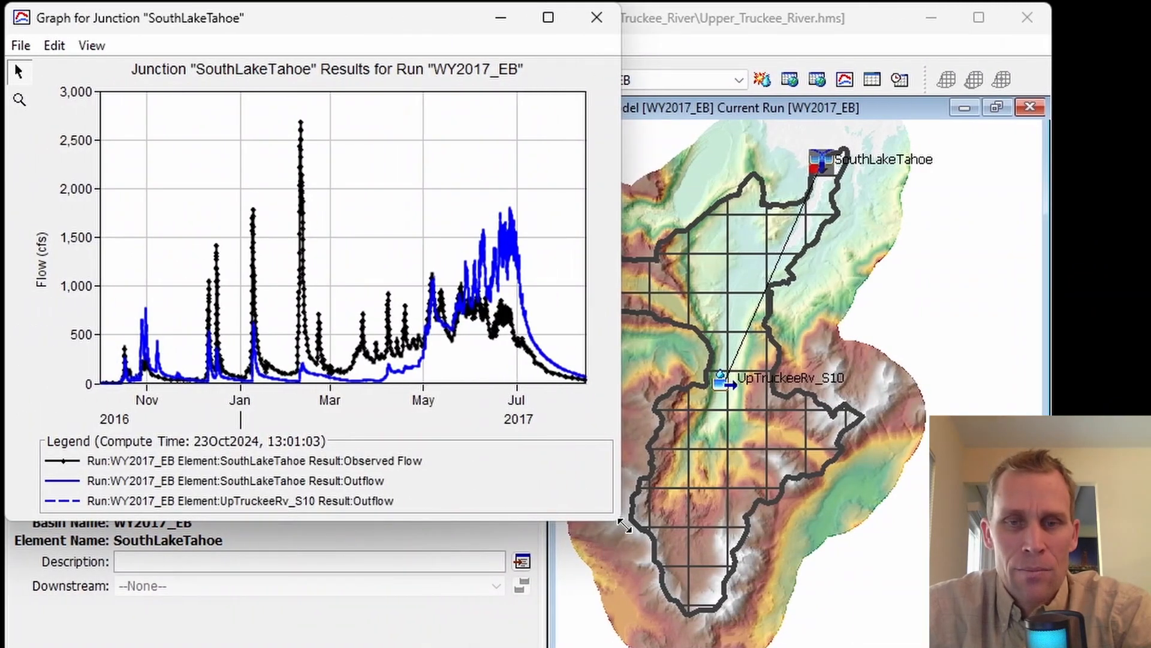
drag(518, 520, 740, 647)
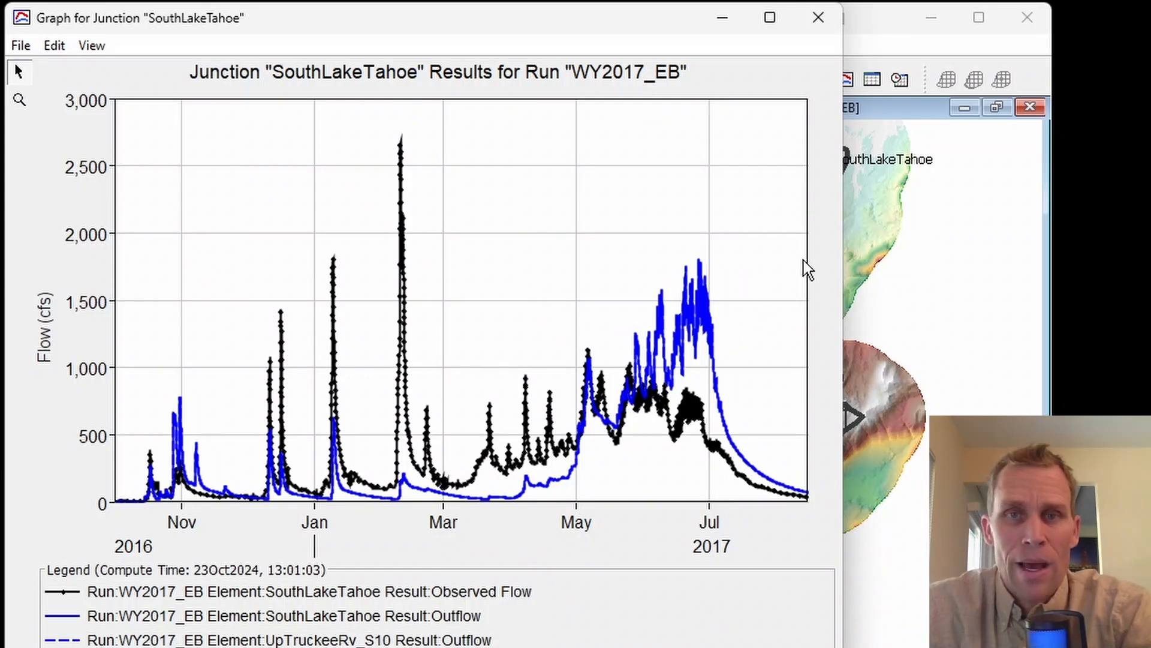
click(818, 17)
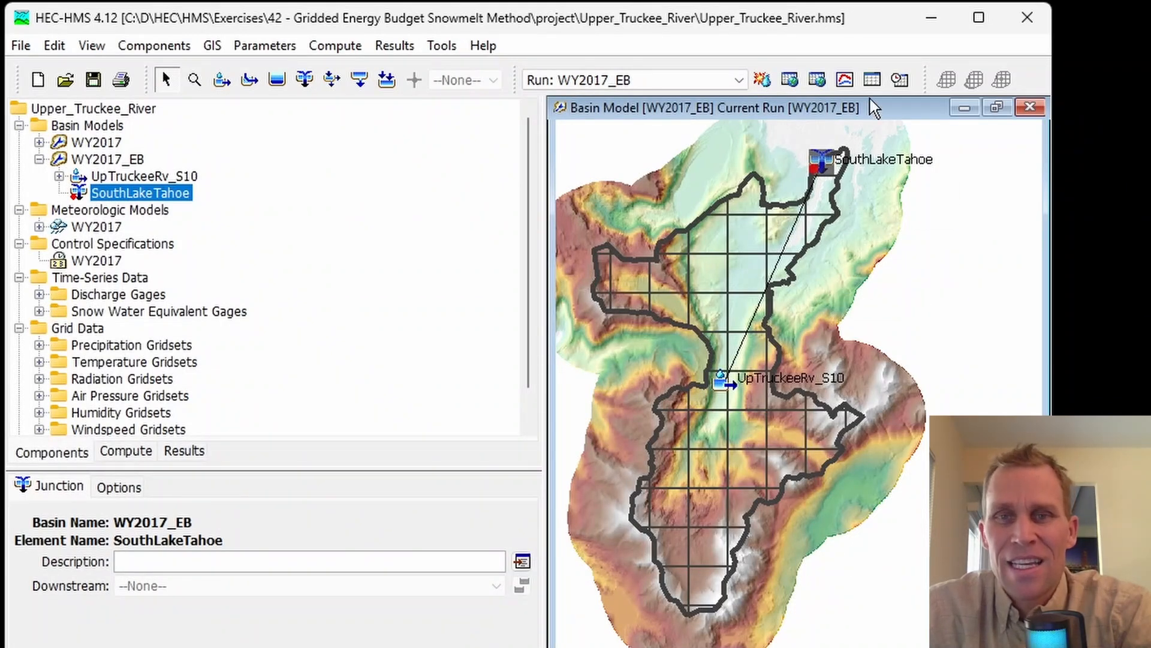
Step: Review the summary results table of subbasin UpTruckeeRv_S10, including its flow and SWE gage statistics
click(737, 239)
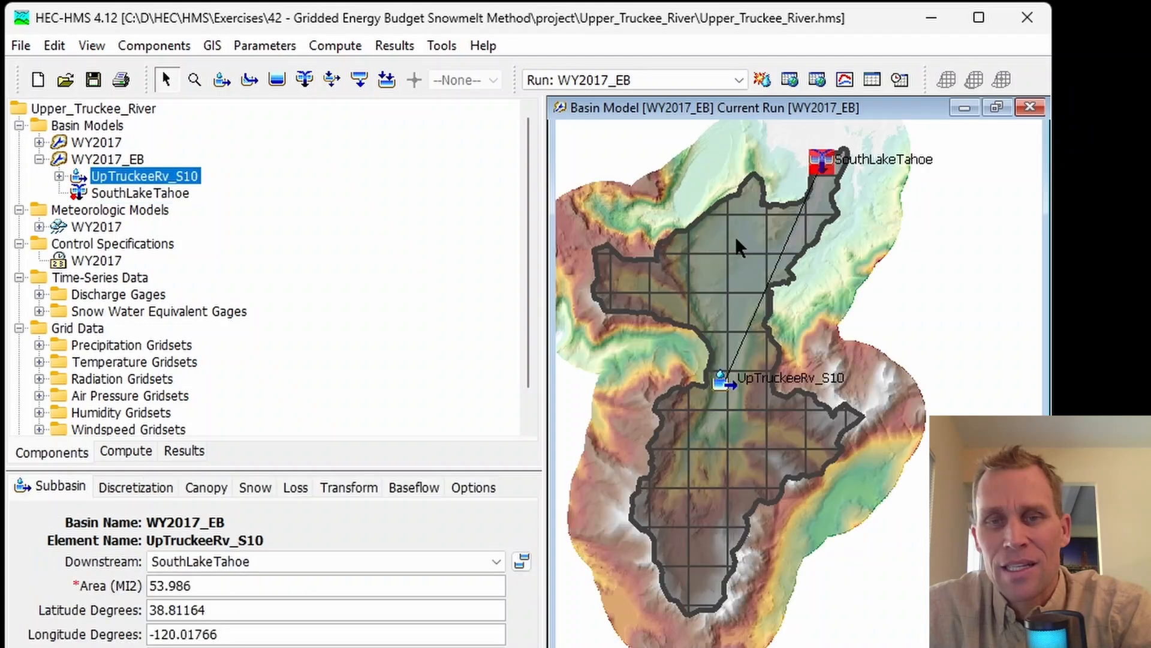
click(873, 84)
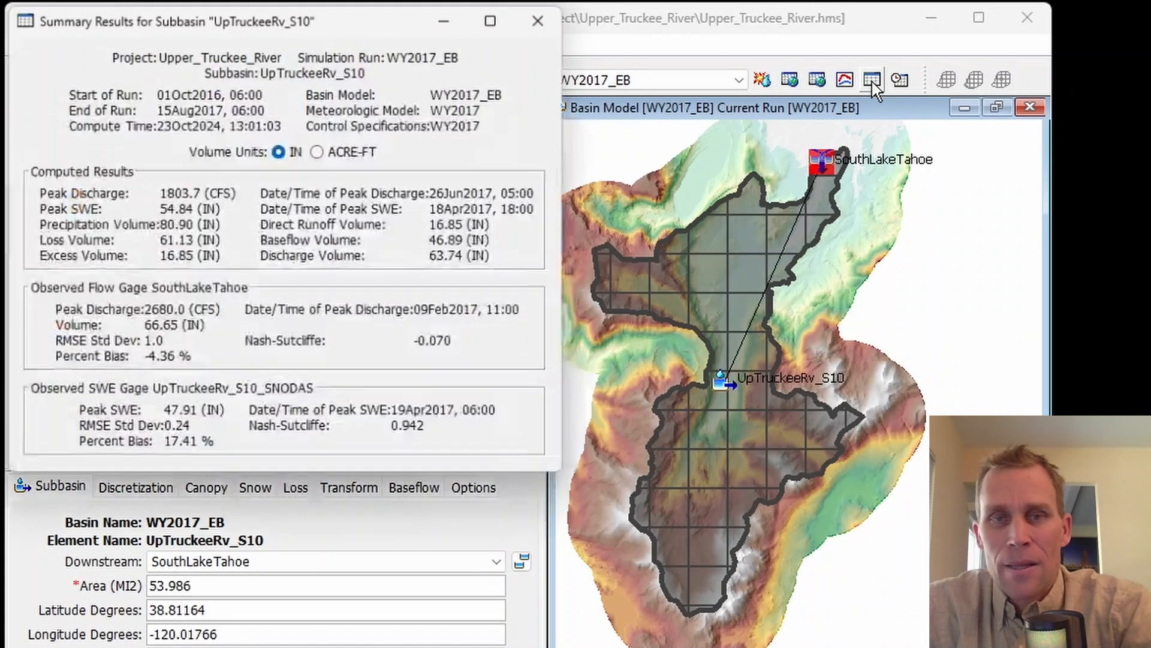
drag(355, 15, 414, 57)
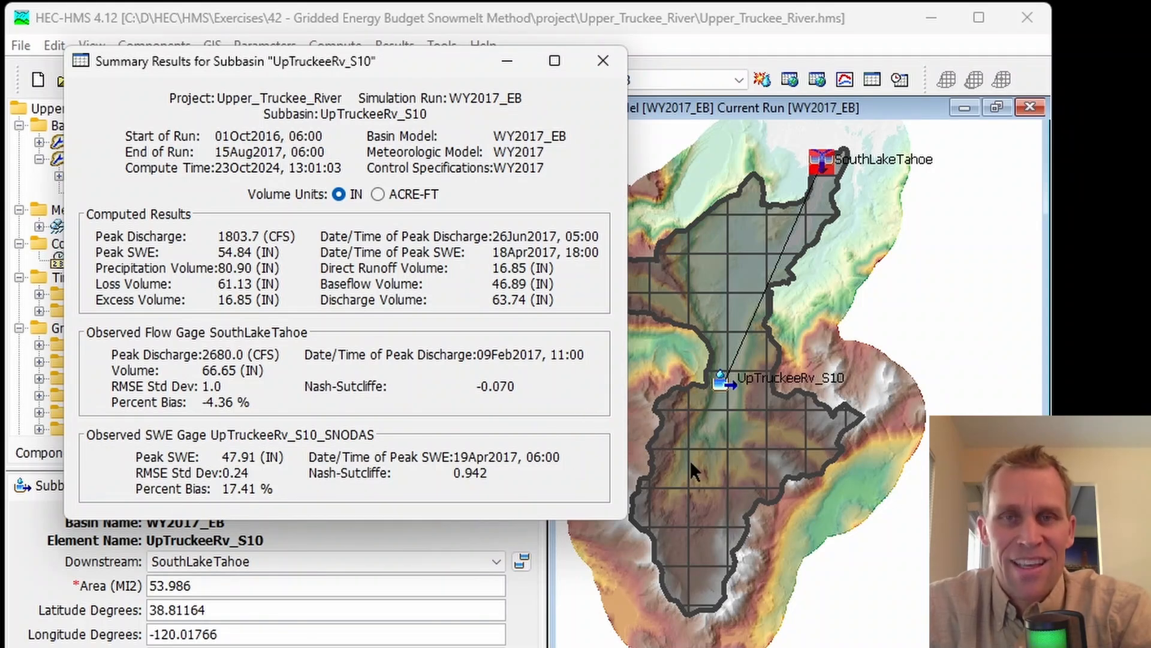
click(601, 61)
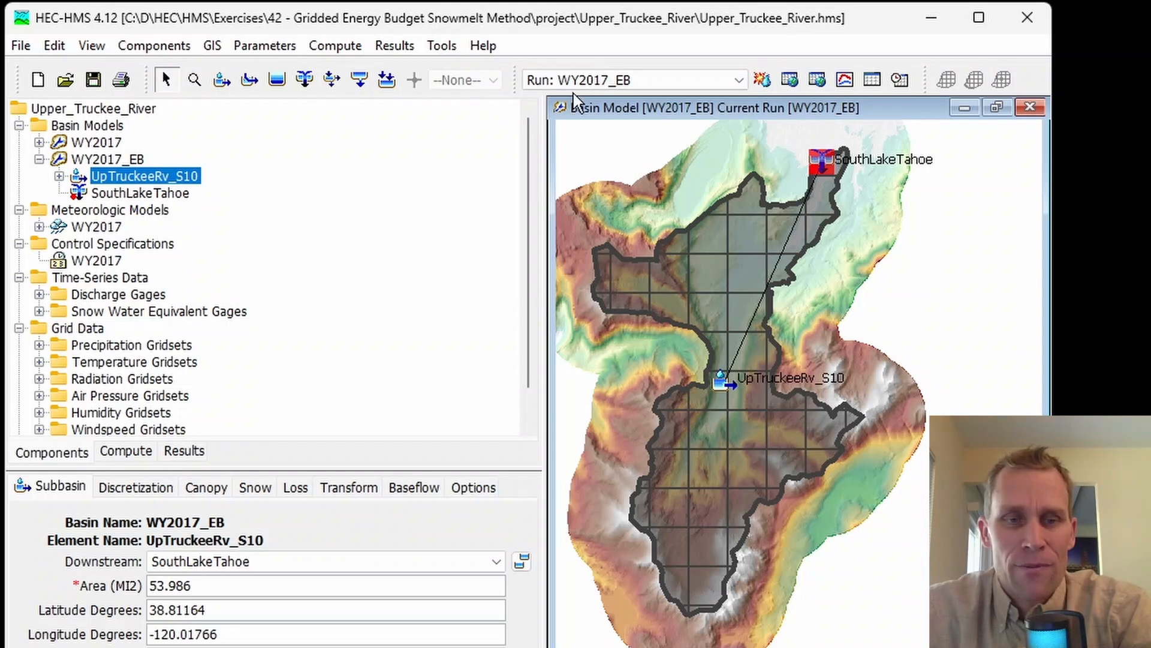
Step: Set the UpTruckeeRv_S10 rain threshold air temperature to 32 °F in the snow parameters and recompute the WY2017_EB run
click(262, 498)
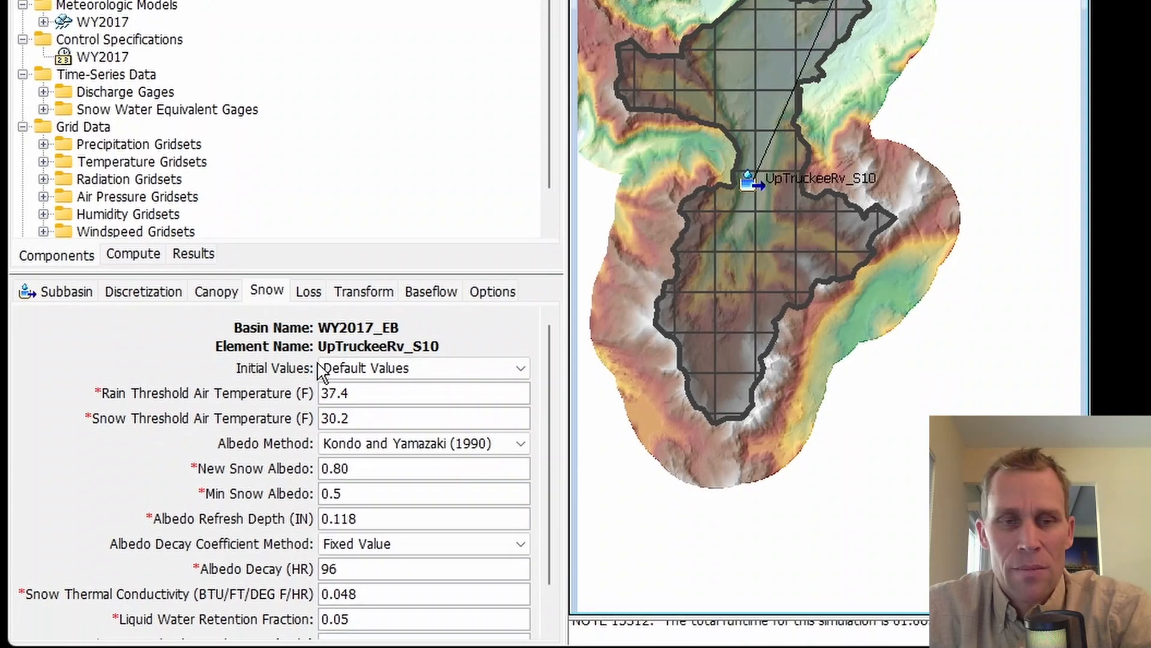
drag(365, 425, 305, 433)
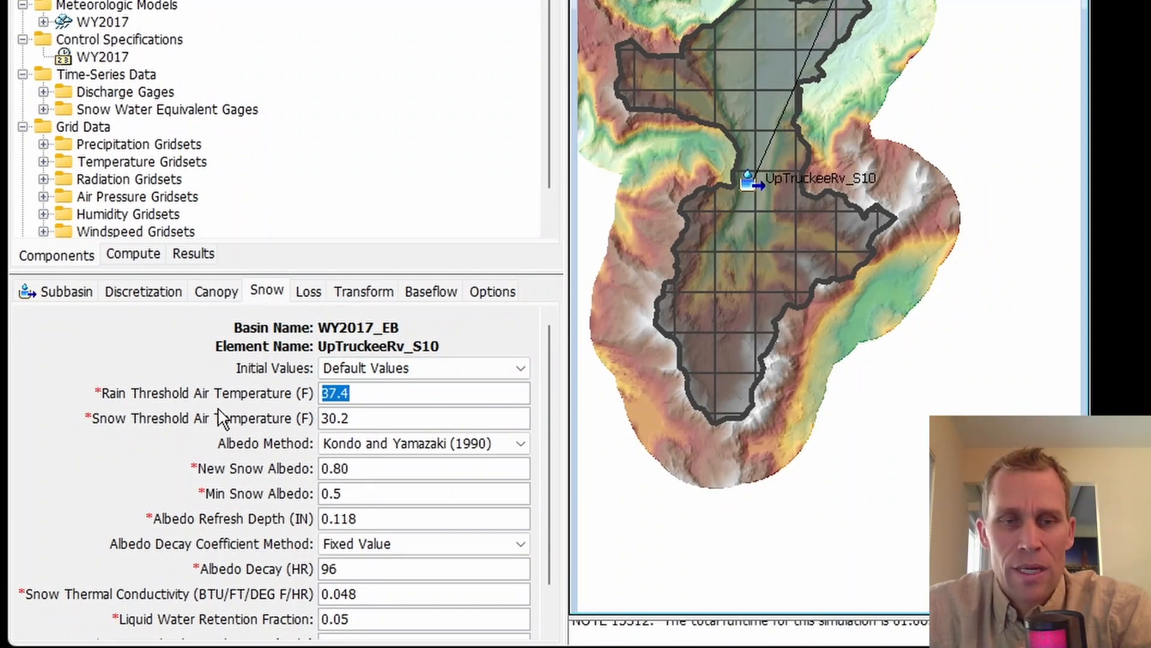
text(32)
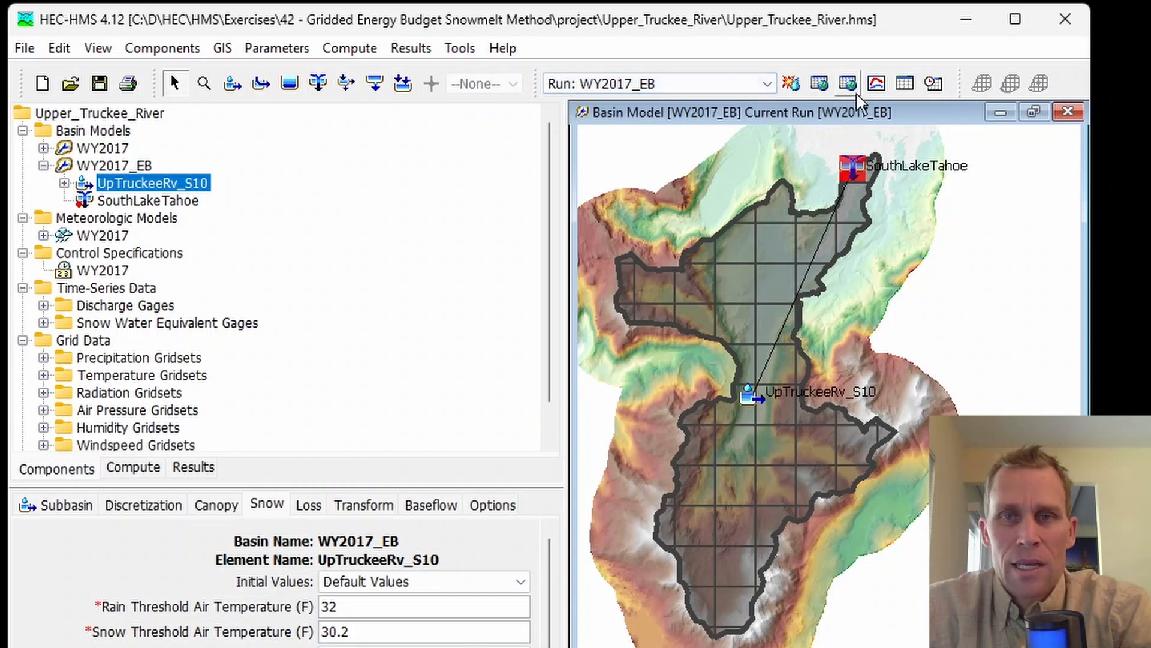
click(790, 84)
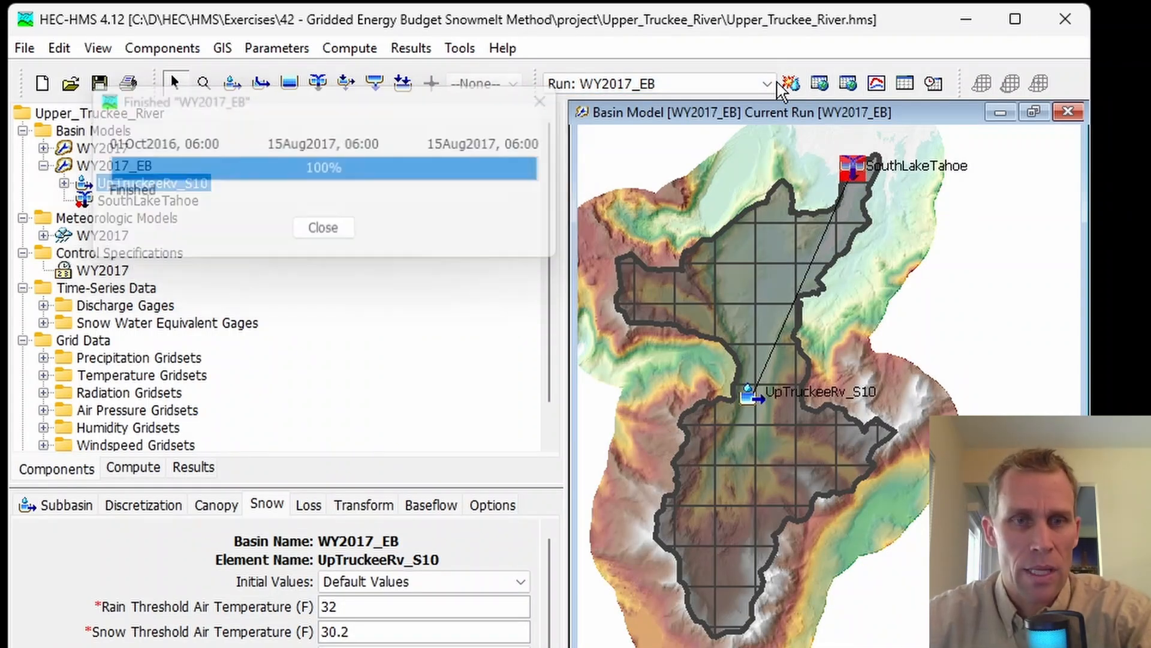
Step: Plot the recomputed run's Observed SWE and Snow Water Equivalent series together in a separate graph window and compare them
click(193, 468)
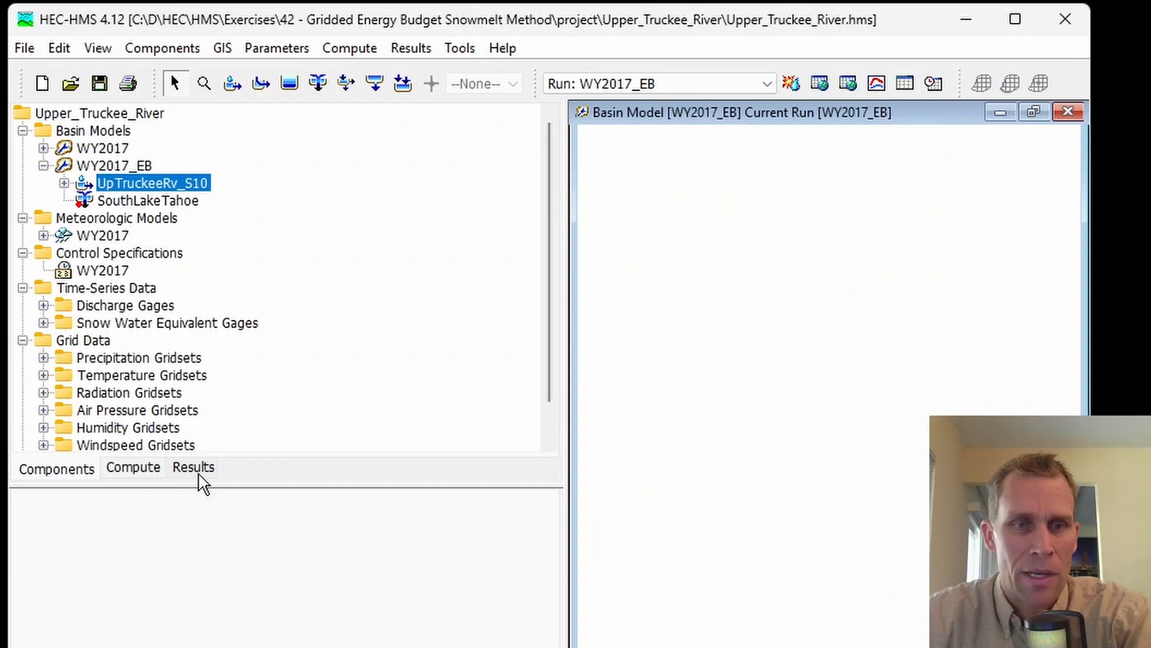
scroll(195, 285, up, 1)
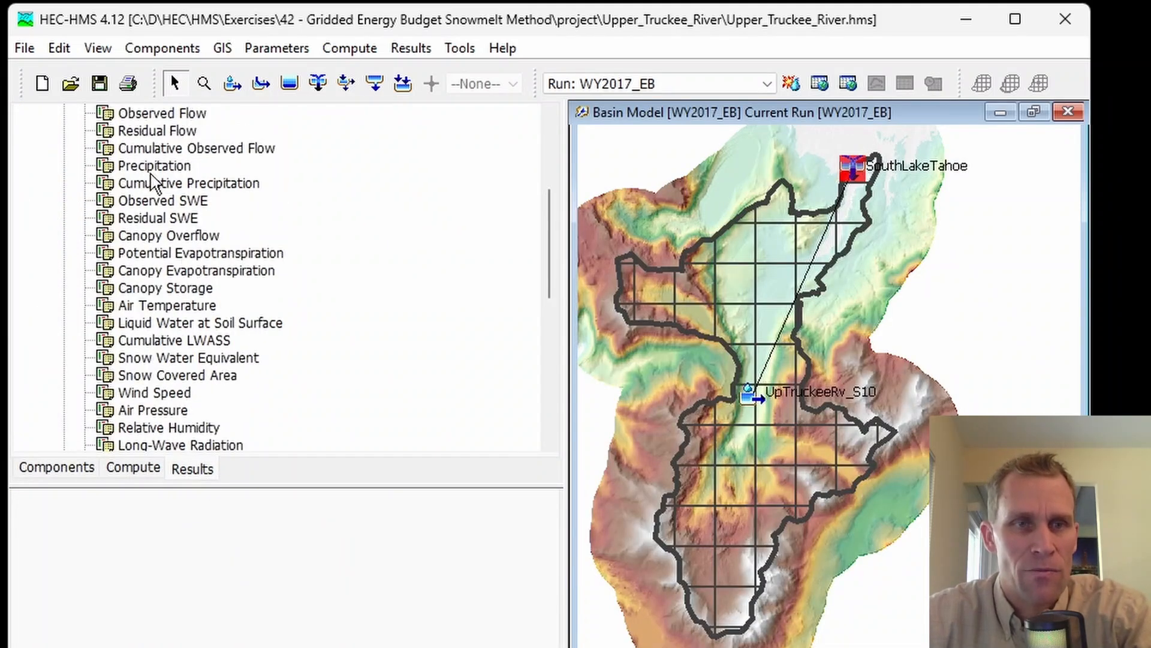
click(168, 204)
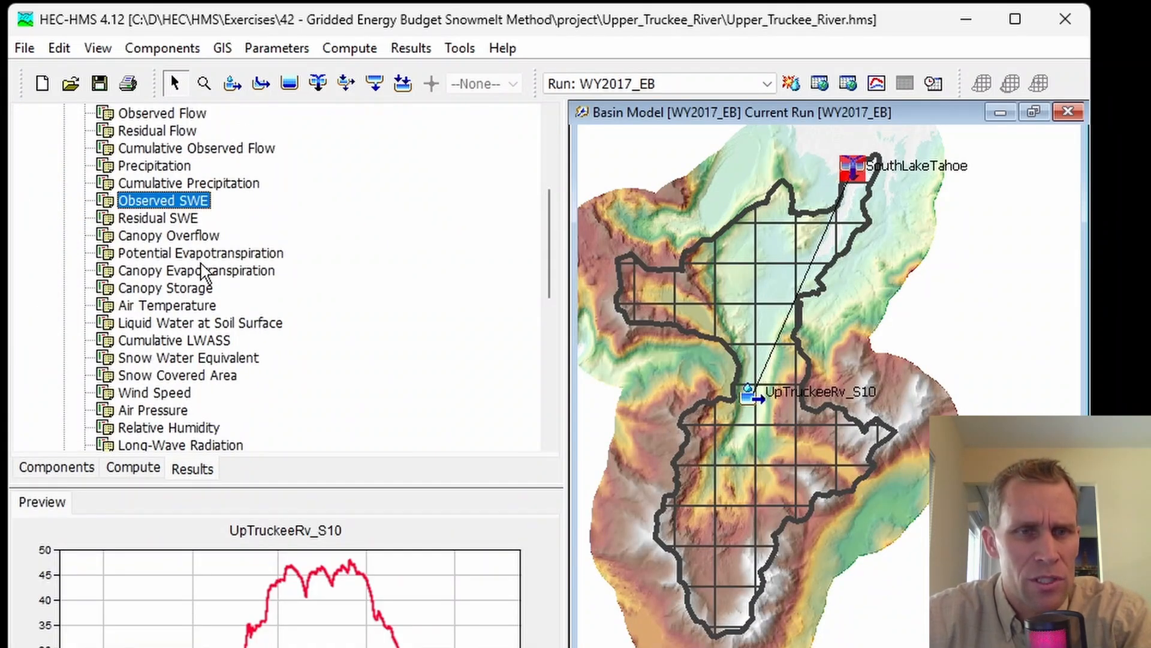
click(186, 360)
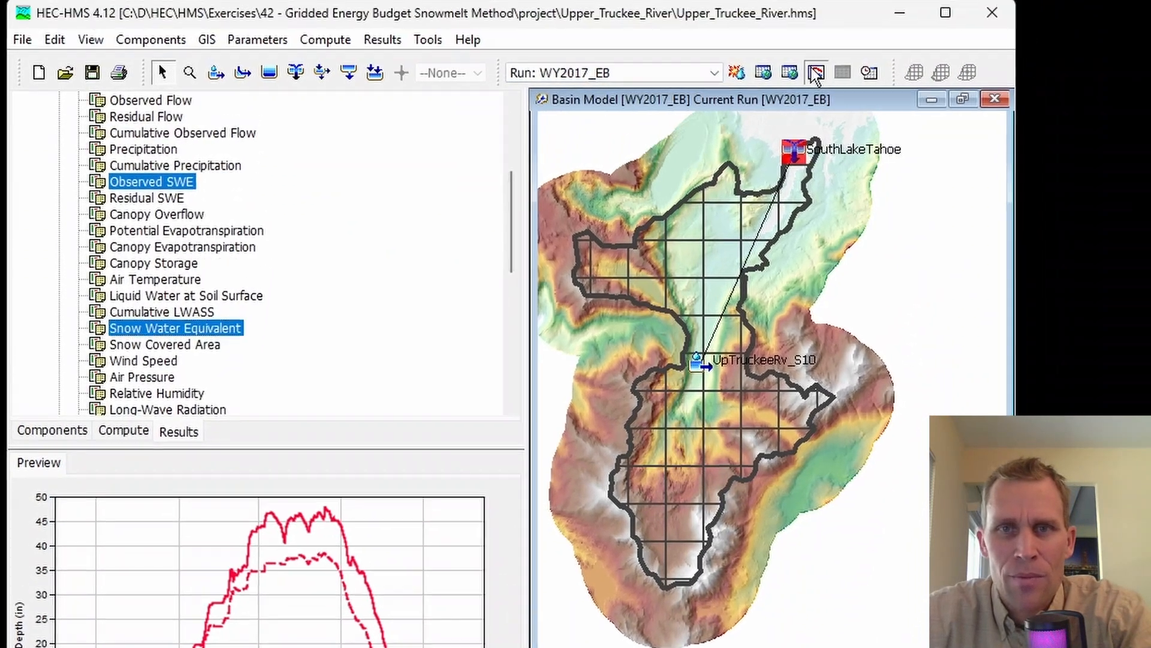
click(813, 78)
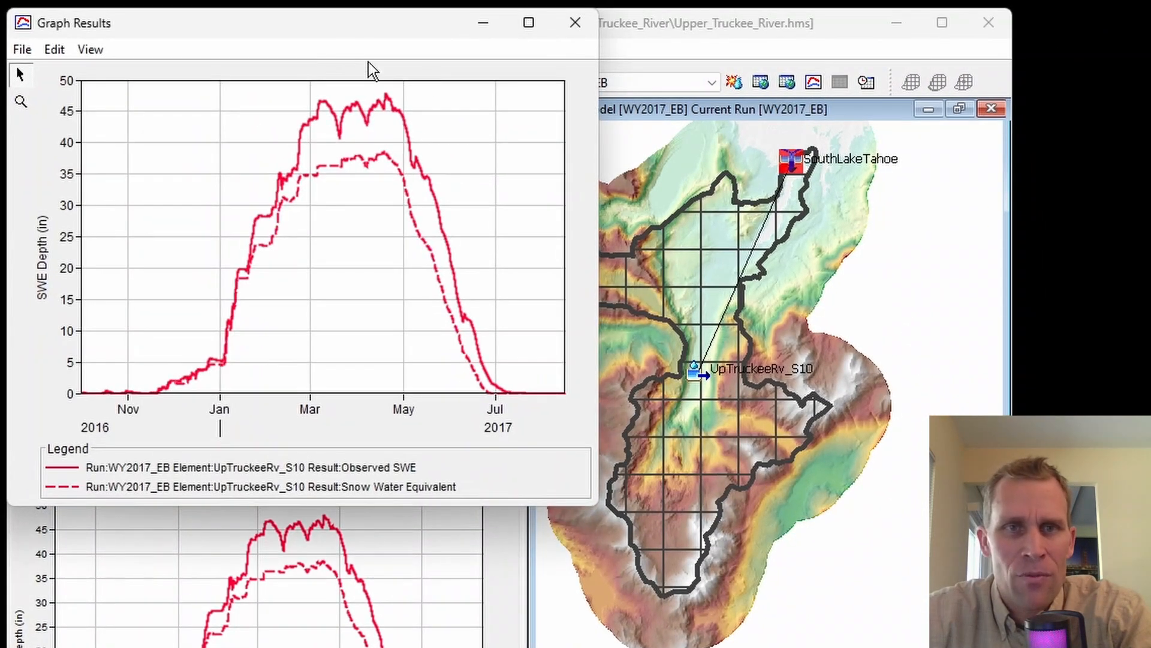
drag(366, 35, 510, 118)
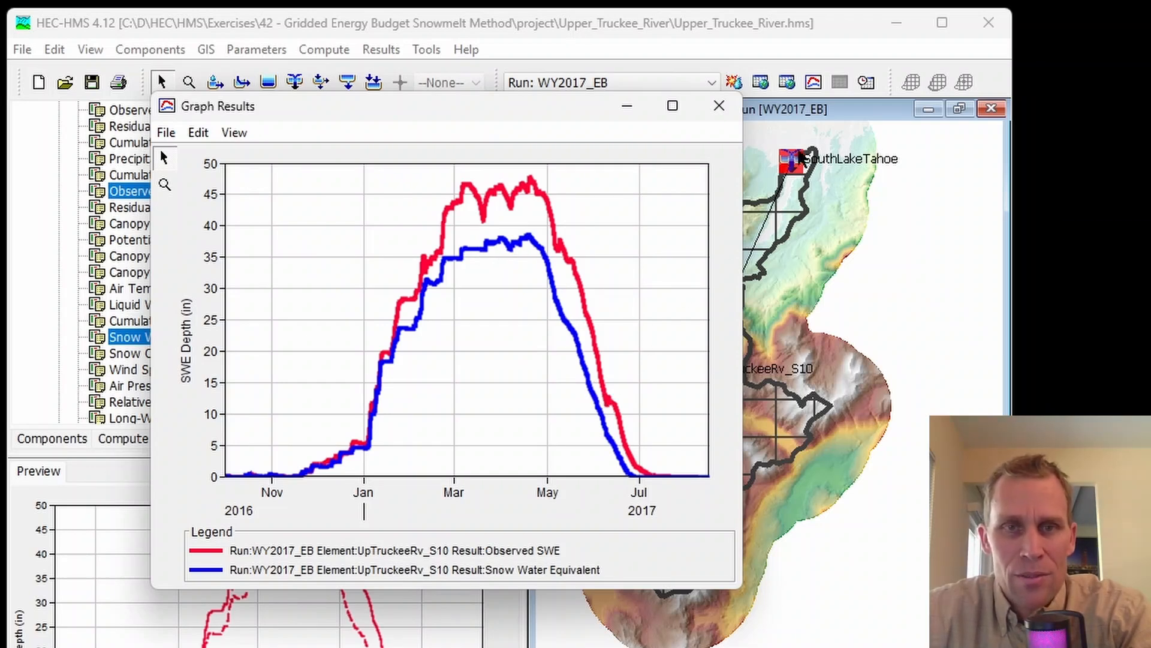
click(718, 107)
Step: Review the flow and SWE gage statistics in the summary results table of subbasin UpTruckeeRv_S10
click(724, 236)
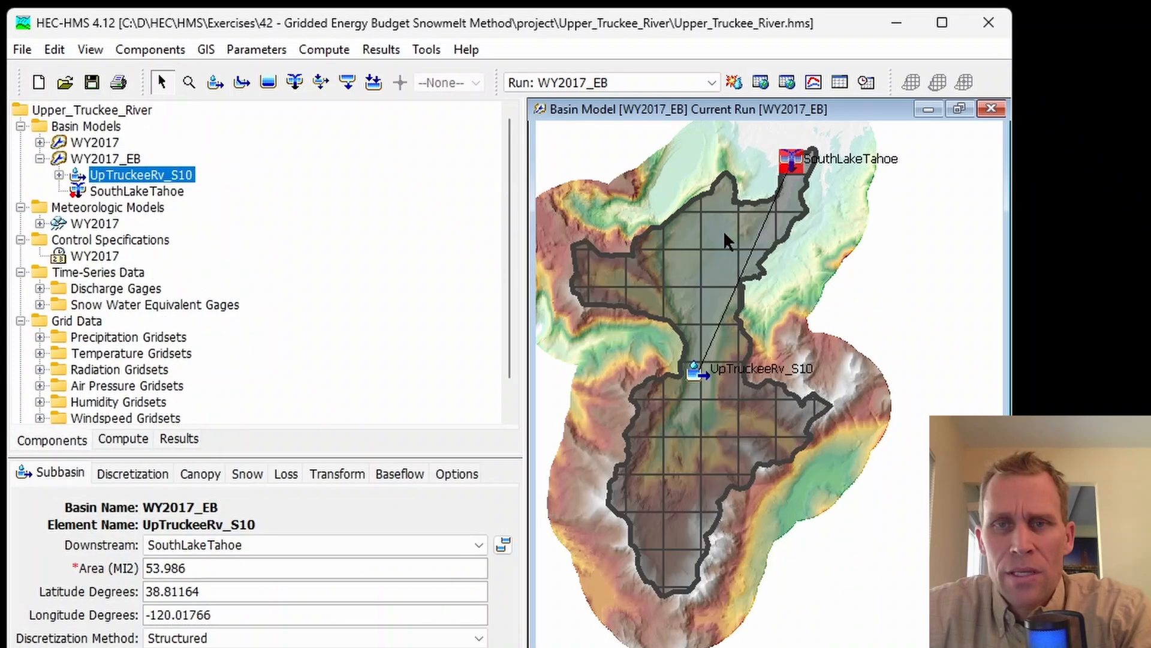
click(840, 82)
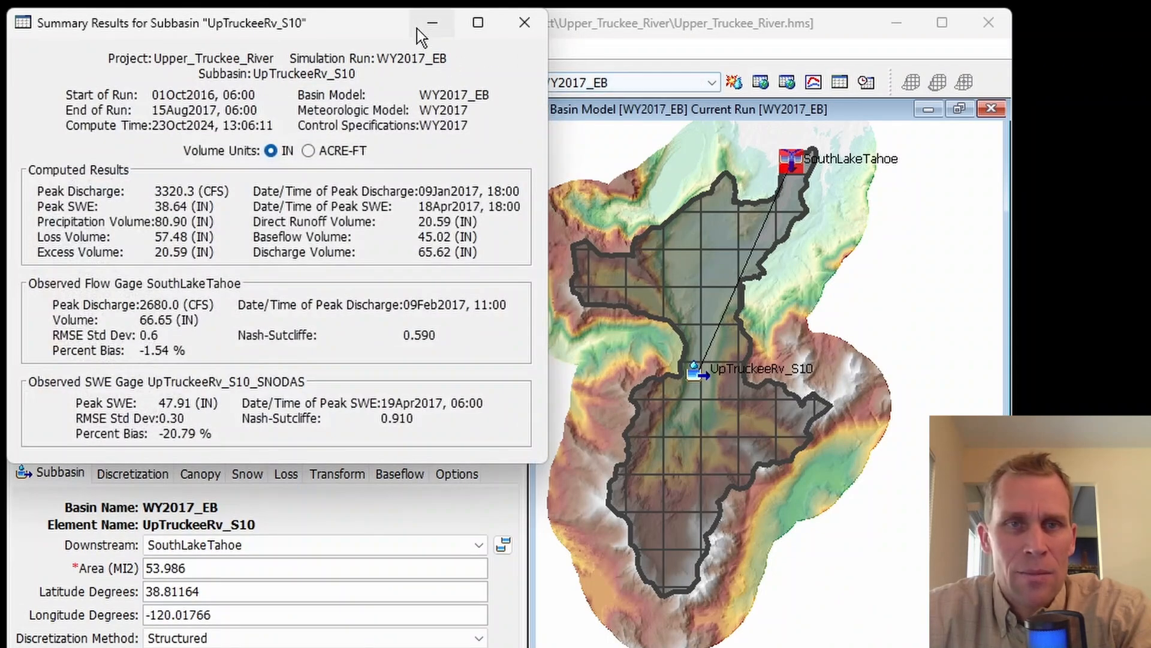
drag(416, 28, 438, 78)
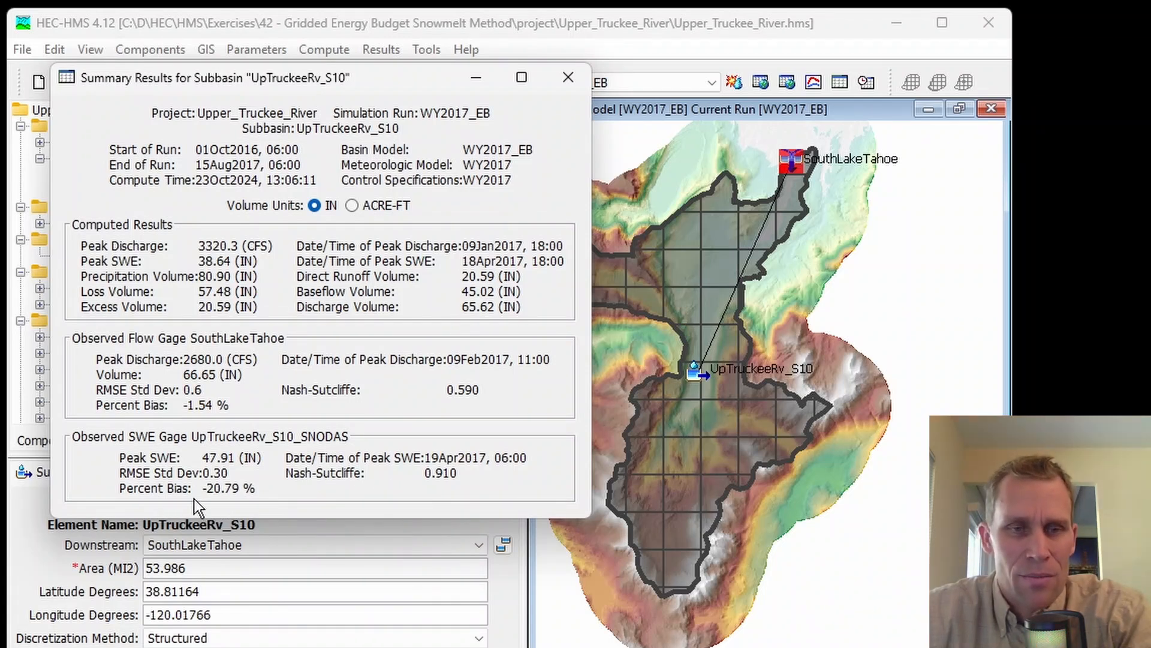
click(568, 76)
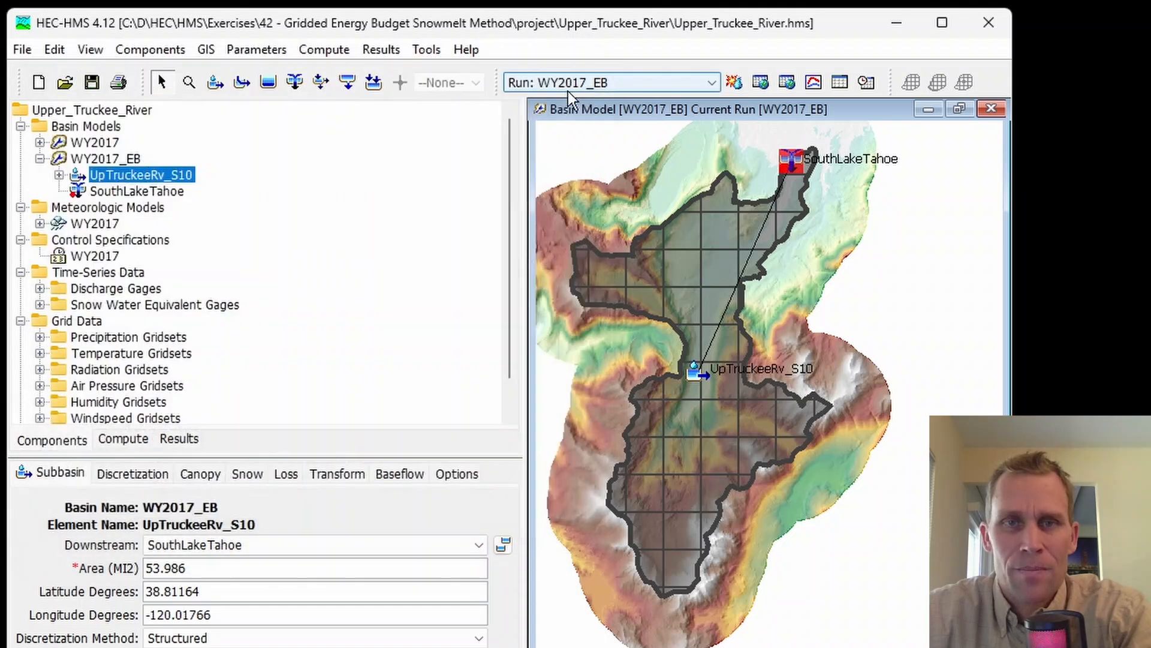
Step: Set the UpTruckeeRv_S10 rain threshold air temperature to 34.5 °F in the snow parameters and recompute the WY2017_EB run
click(246, 474)
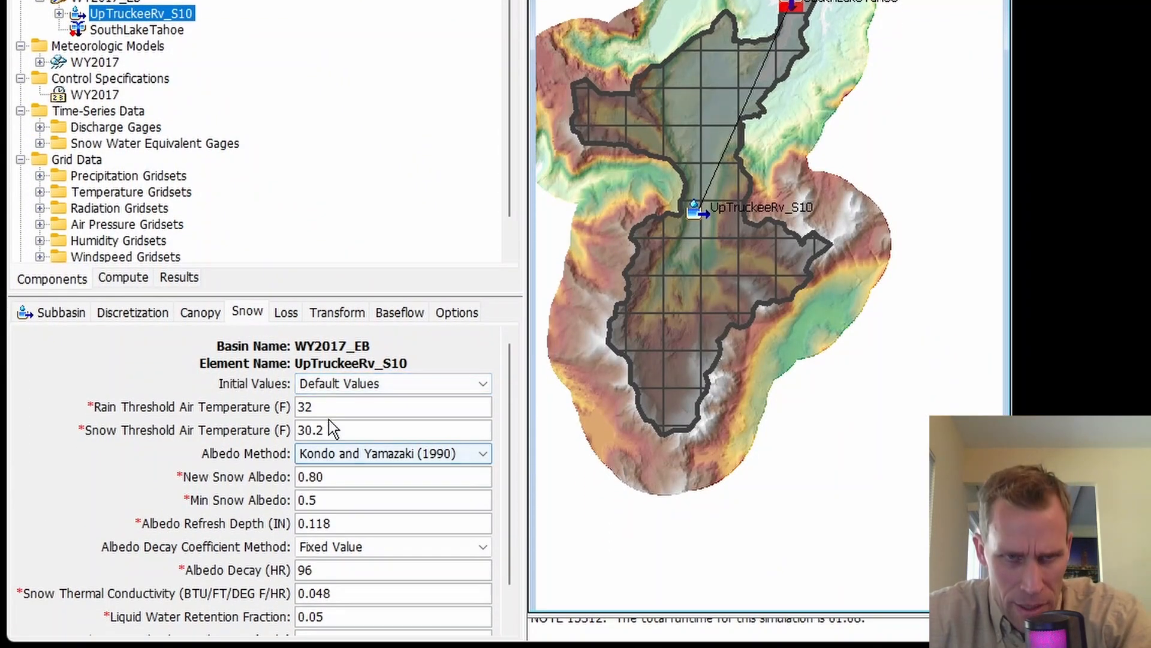
double_click(306, 406)
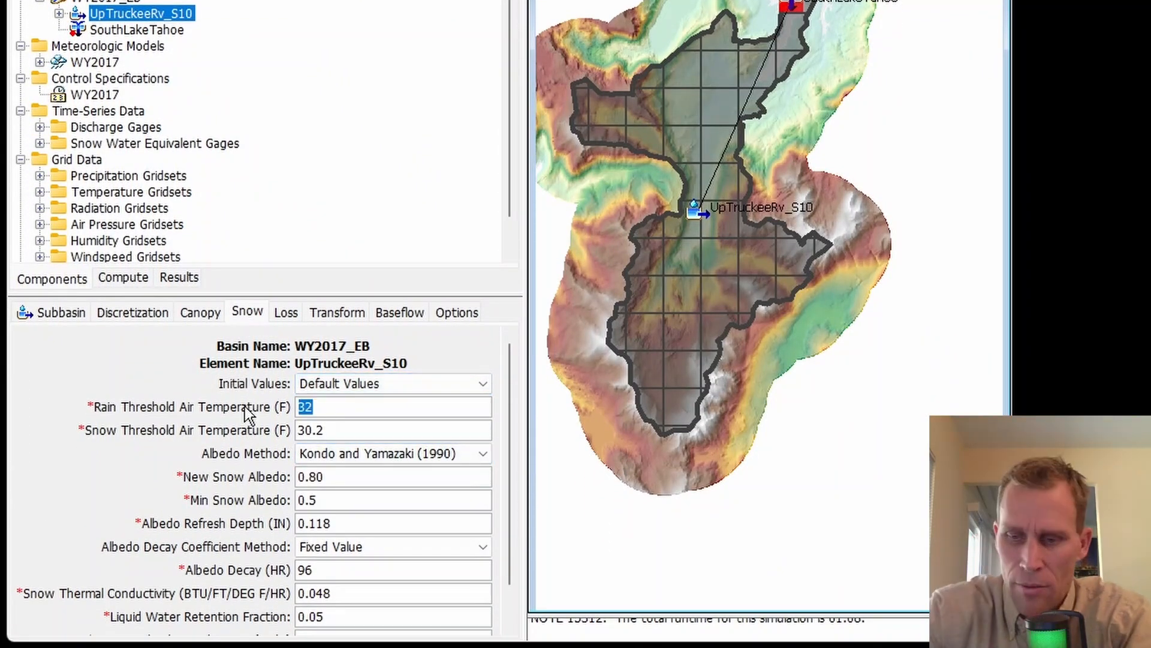
text(34.5)
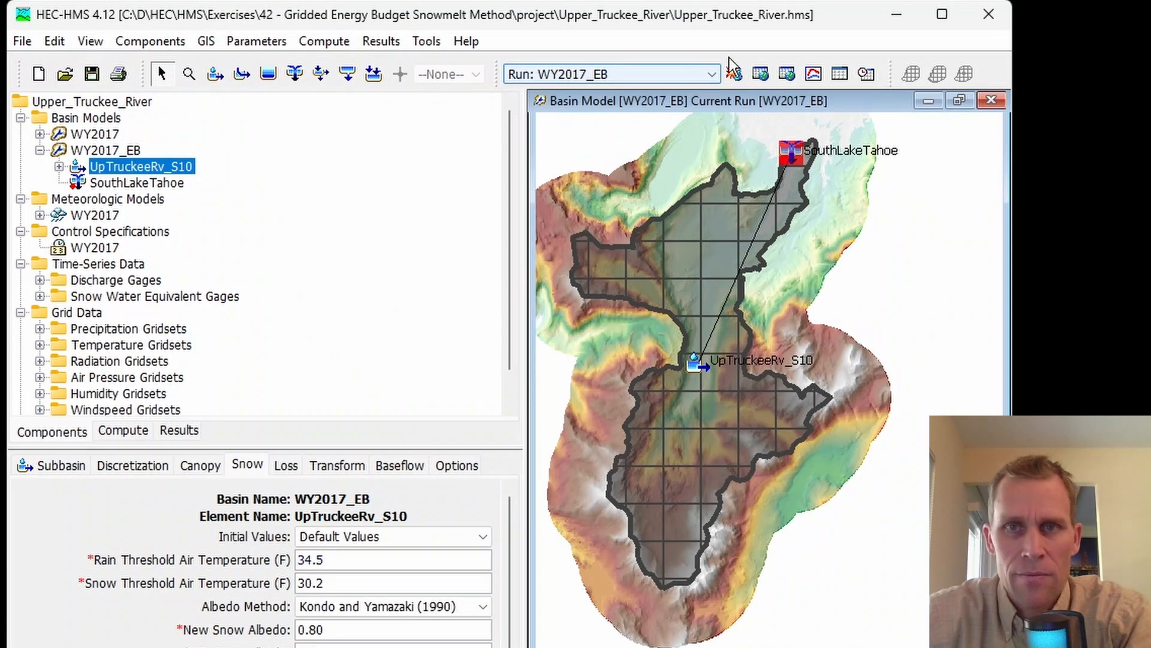
click(728, 74)
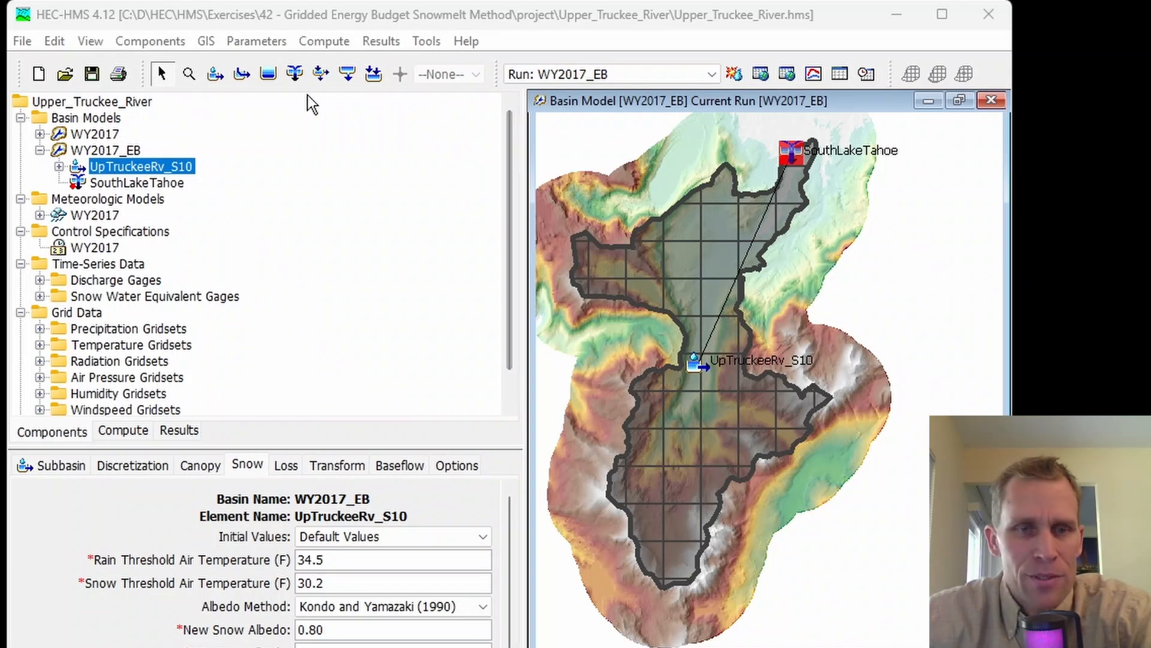
Step: Plot Observed SWE and Snow Water Equivalent for UpTruckeeRv_S10 from the recomputed run together in a separate graph window
click(187, 434)
click(142, 183)
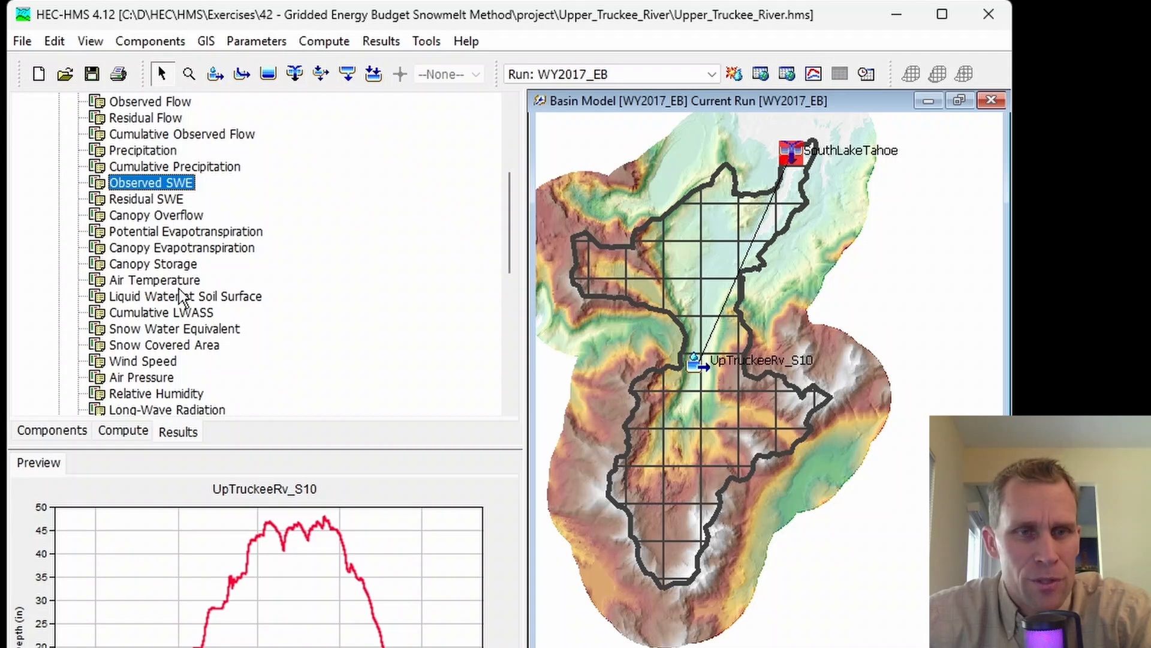
ctrl+click(176, 330)
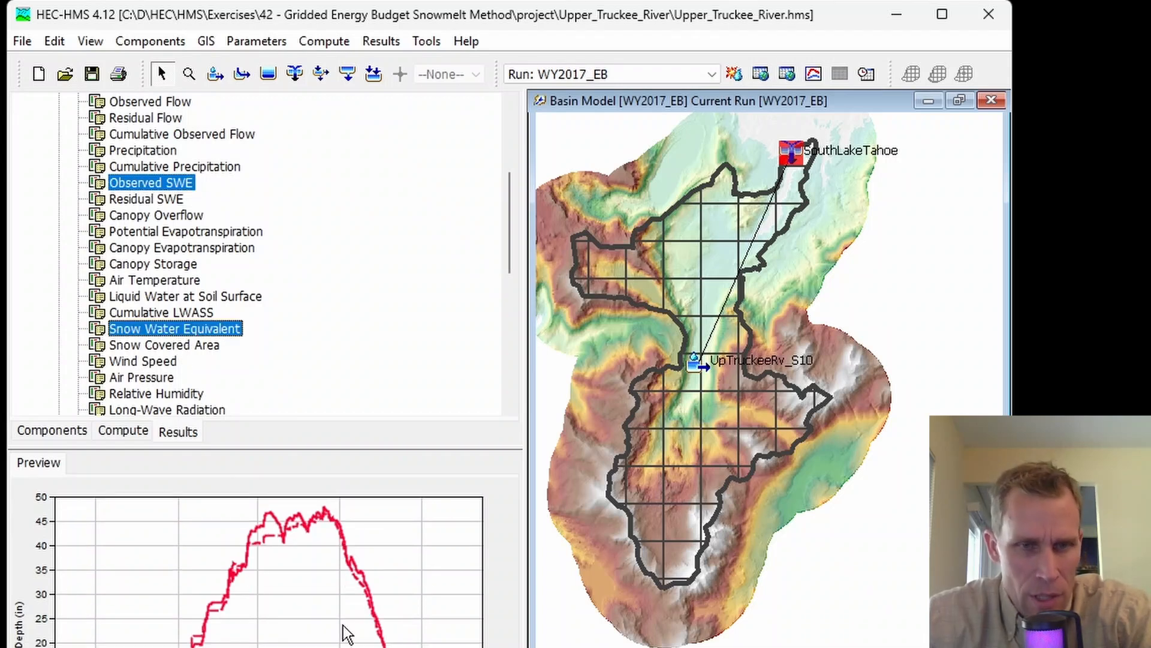
click(813, 74)
drag(365, 39, 523, 118)
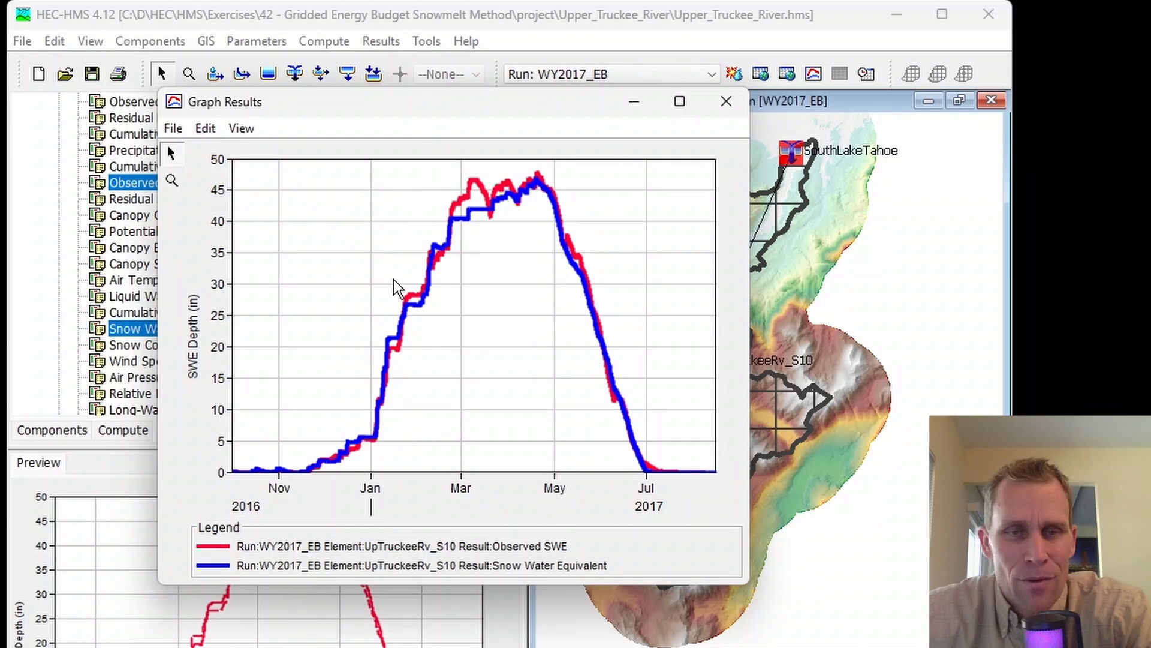
Step: Examine the observed and simulated SWE curves up close from the winter accumulation through the summer melt, then close the graph
click(171, 179)
drag(273, 294, 423, 449)
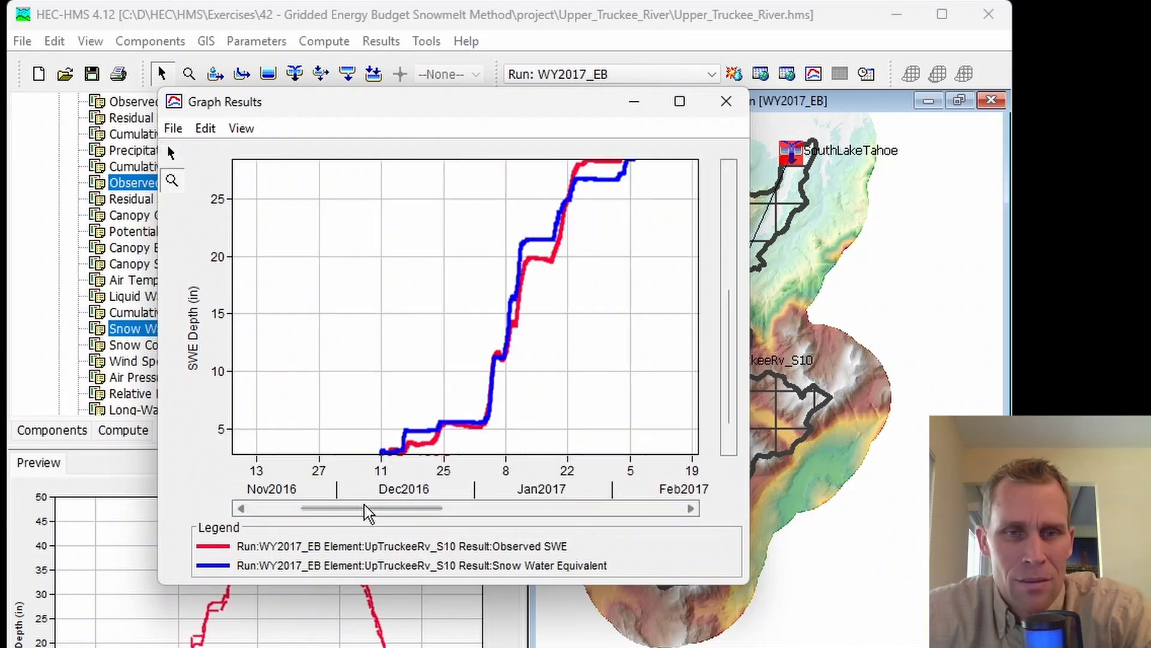
drag(376, 509, 446, 521)
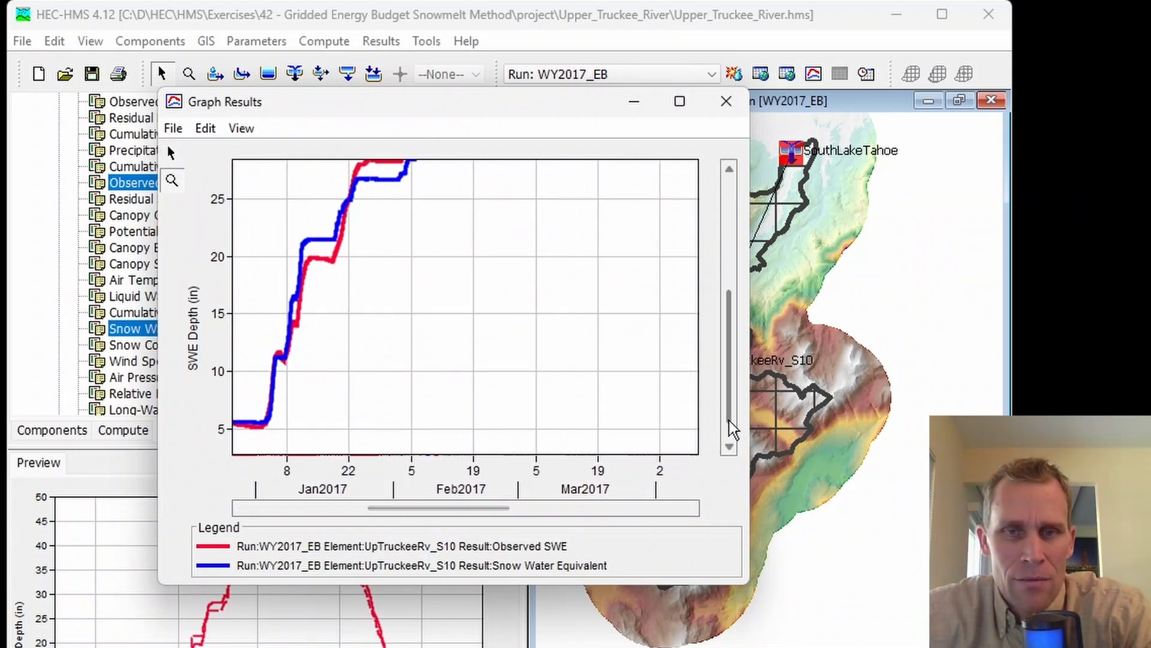
drag(730, 394, 723, 273)
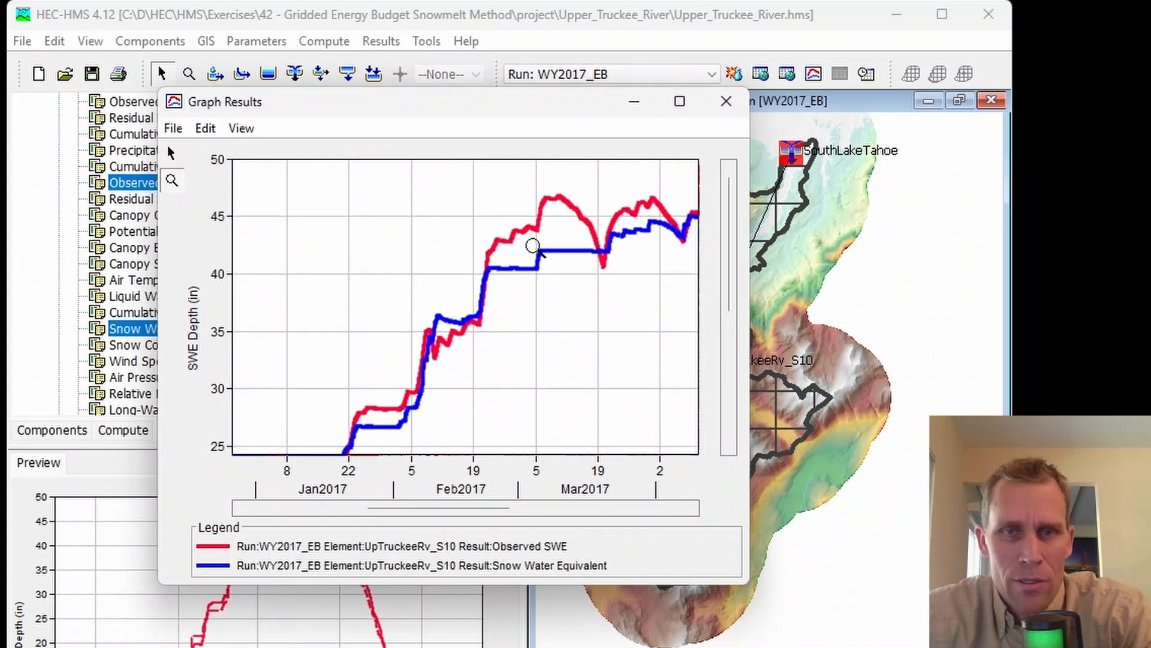
drag(423, 509, 624, 512)
drag(730, 258, 742, 395)
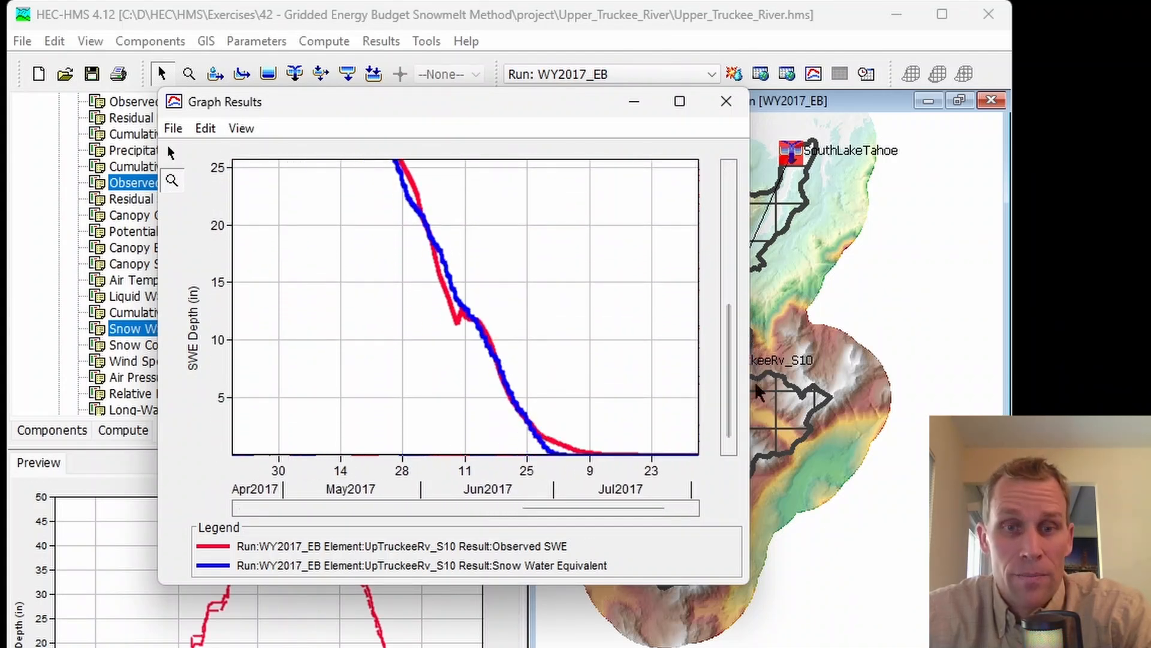
click(725, 100)
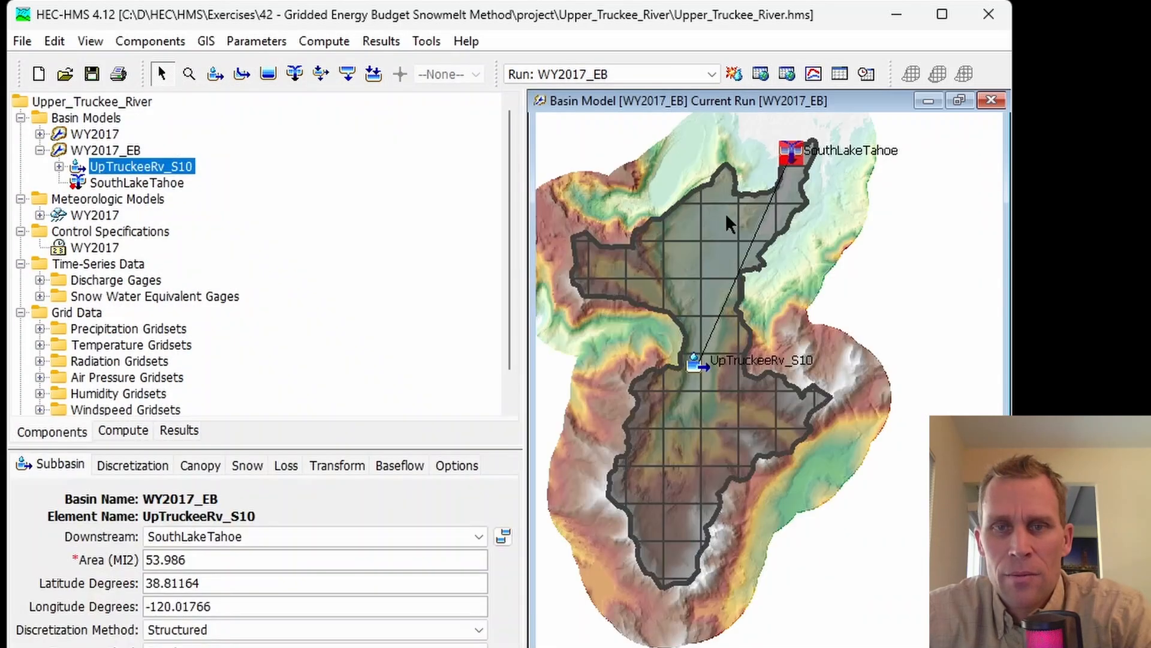
Step: Check the updated SWE and flow fit statistics in the summary table of subbasin UpTruckeeRv_S10 for run WY2017_EB
right_click(657, 255)
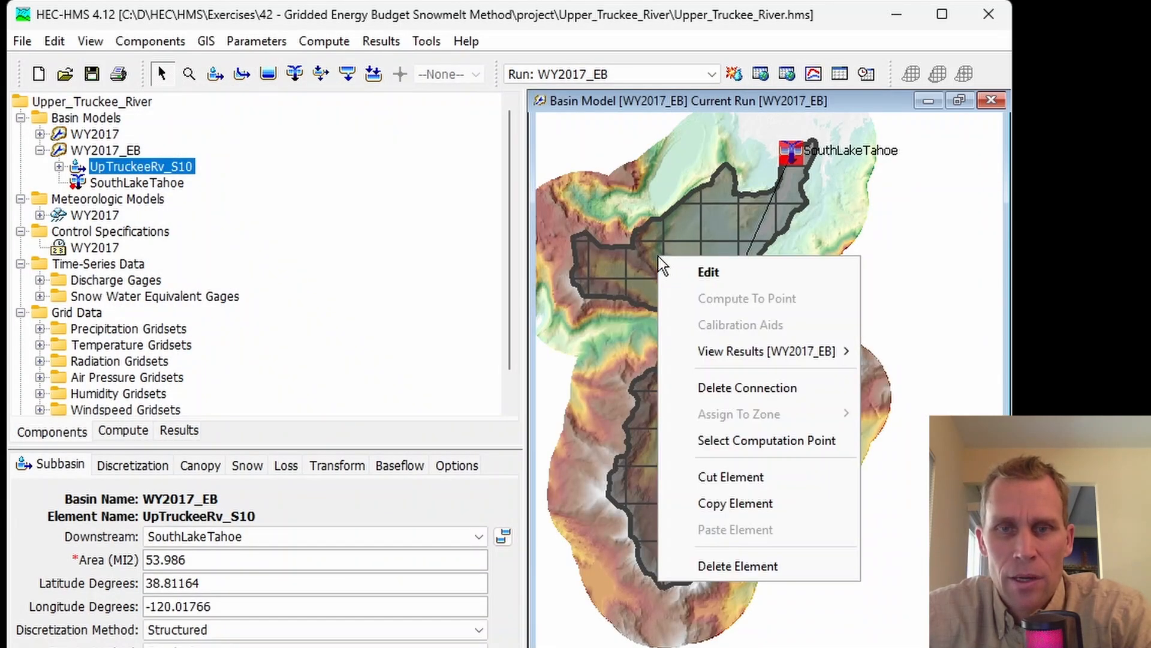
mouse_move(714, 351)
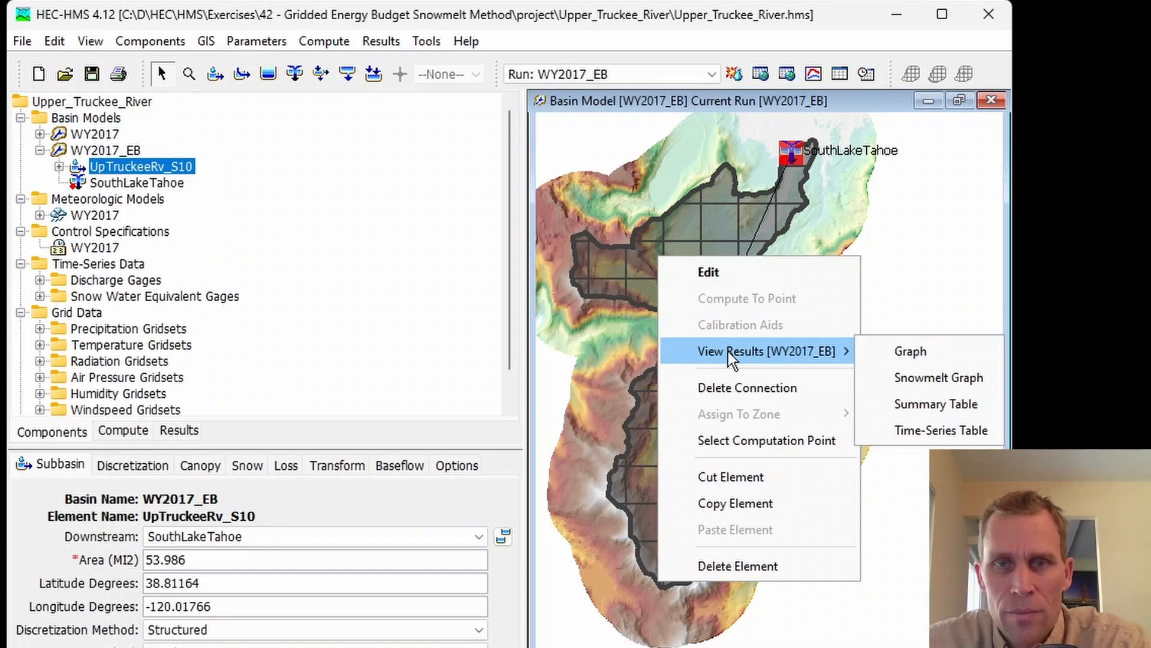
click(918, 403)
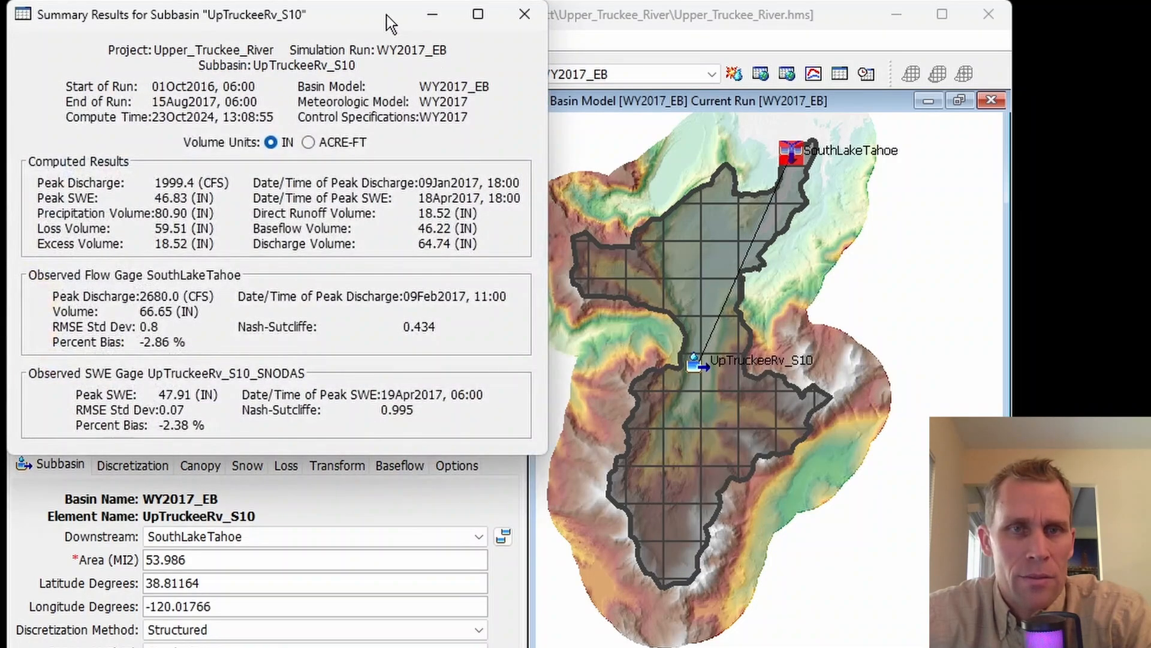
drag(387, 16, 451, 56)
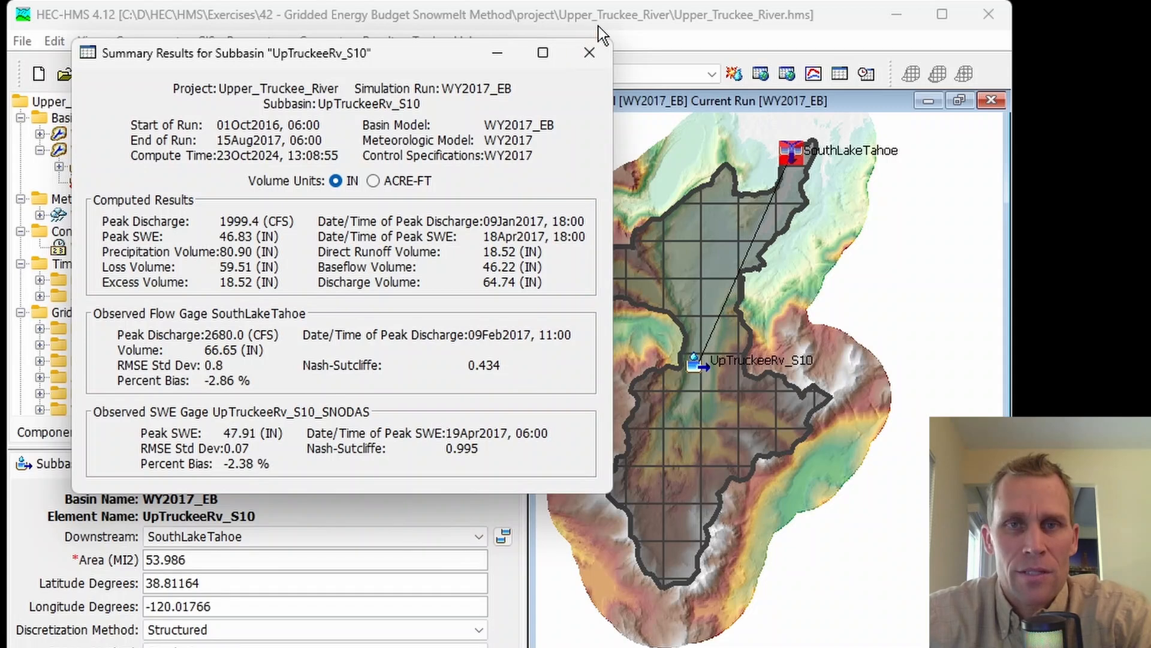
click(594, 51)
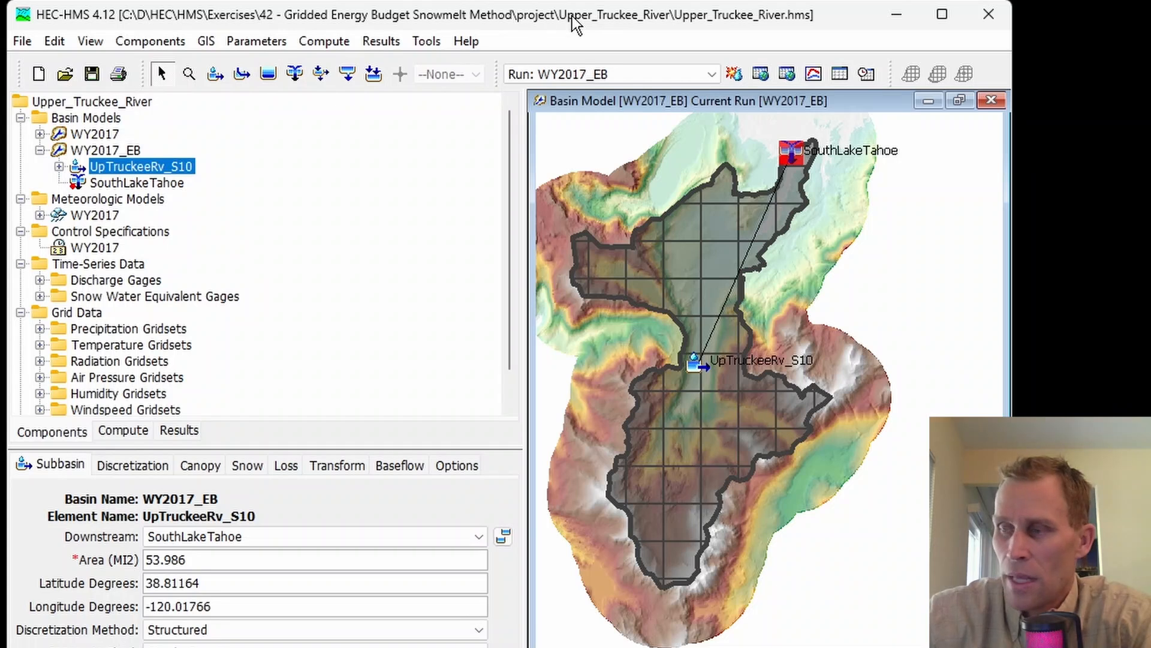
Step: Set the UpTruckeeRv_S10 rain threshold air temperature to 34 °F and the snow threshold air temperature to 31 °F
click(257, 466)
drag(327, 447, 326, 366)
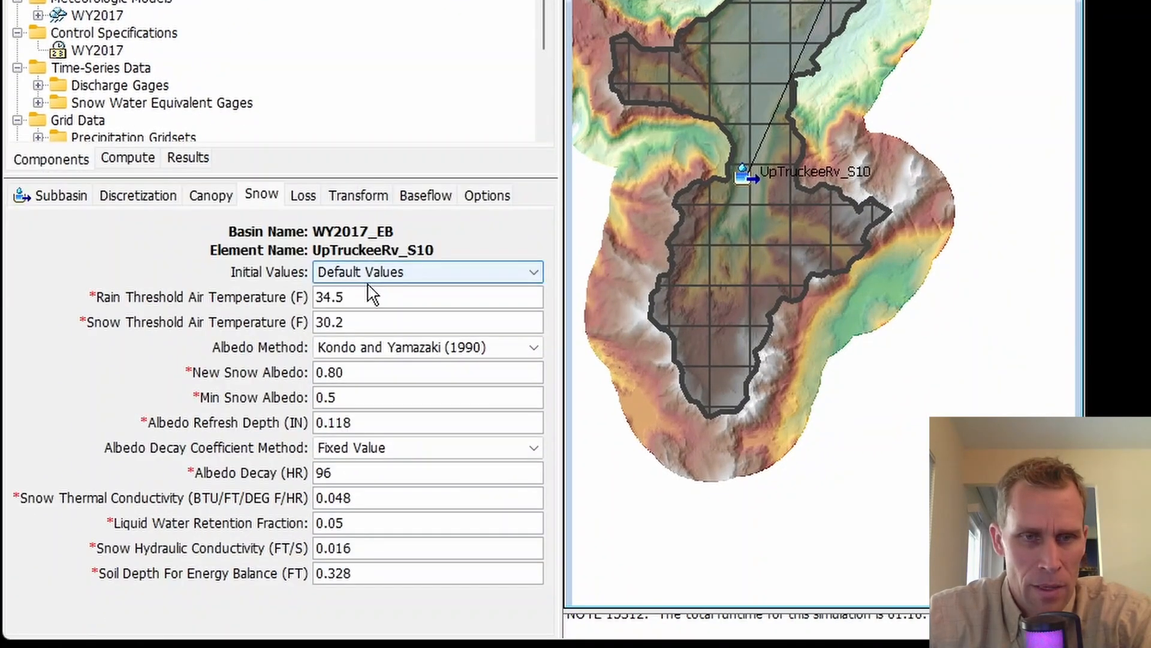
drag(372, 294, 282, 293)
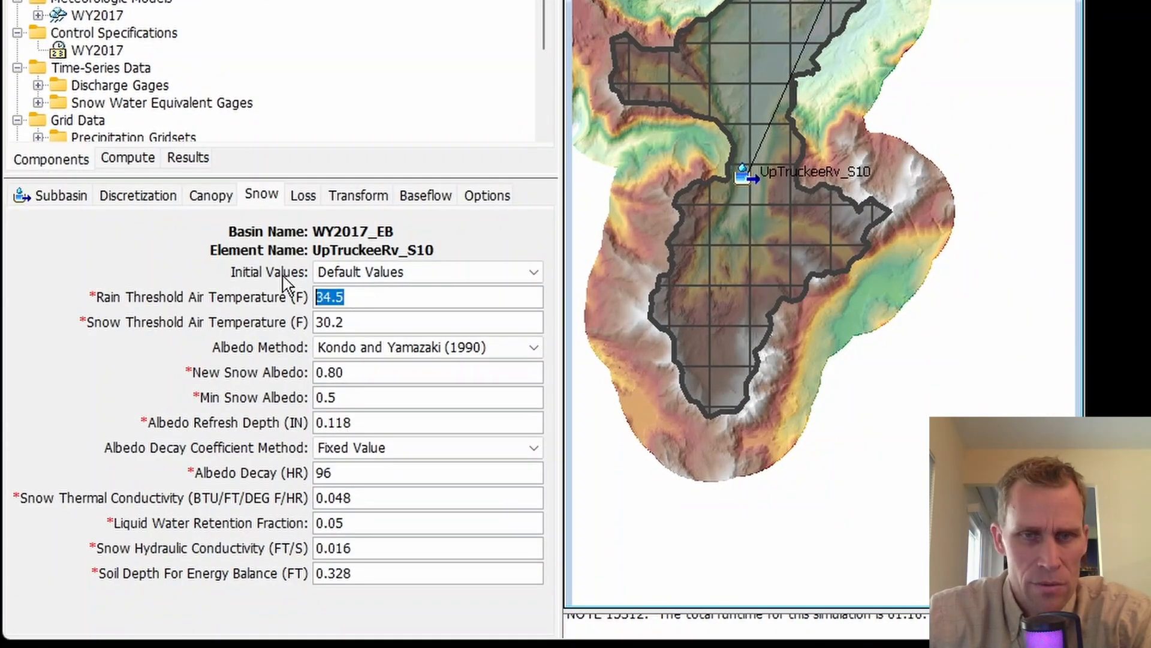
text(34)
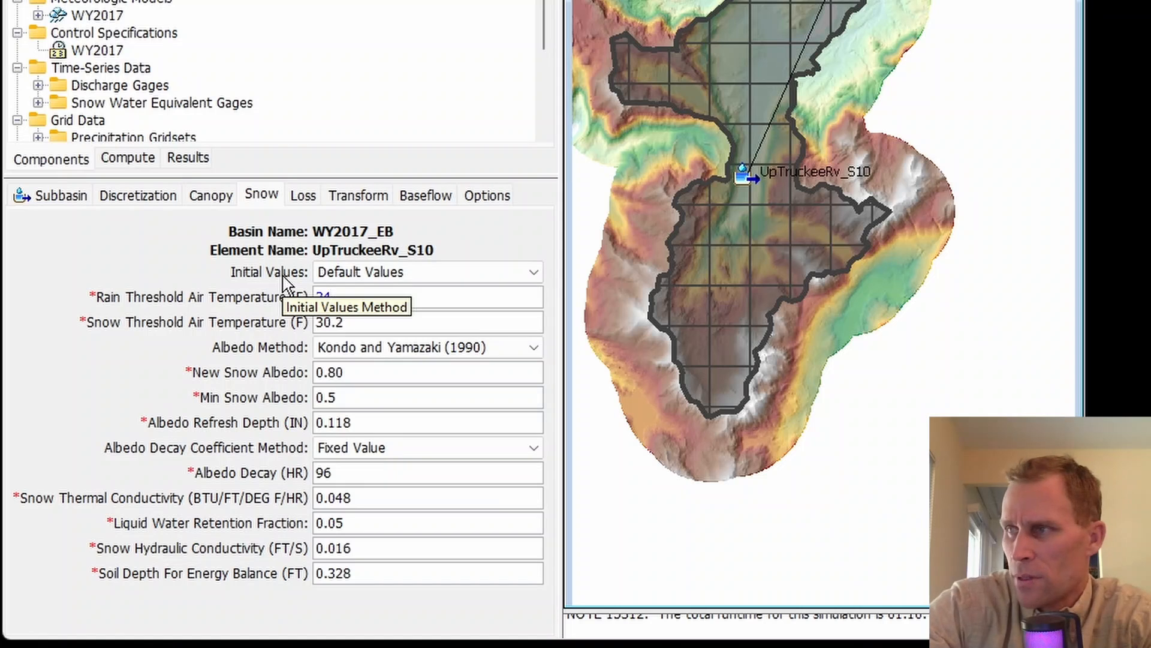
key(Tab)
text(2)
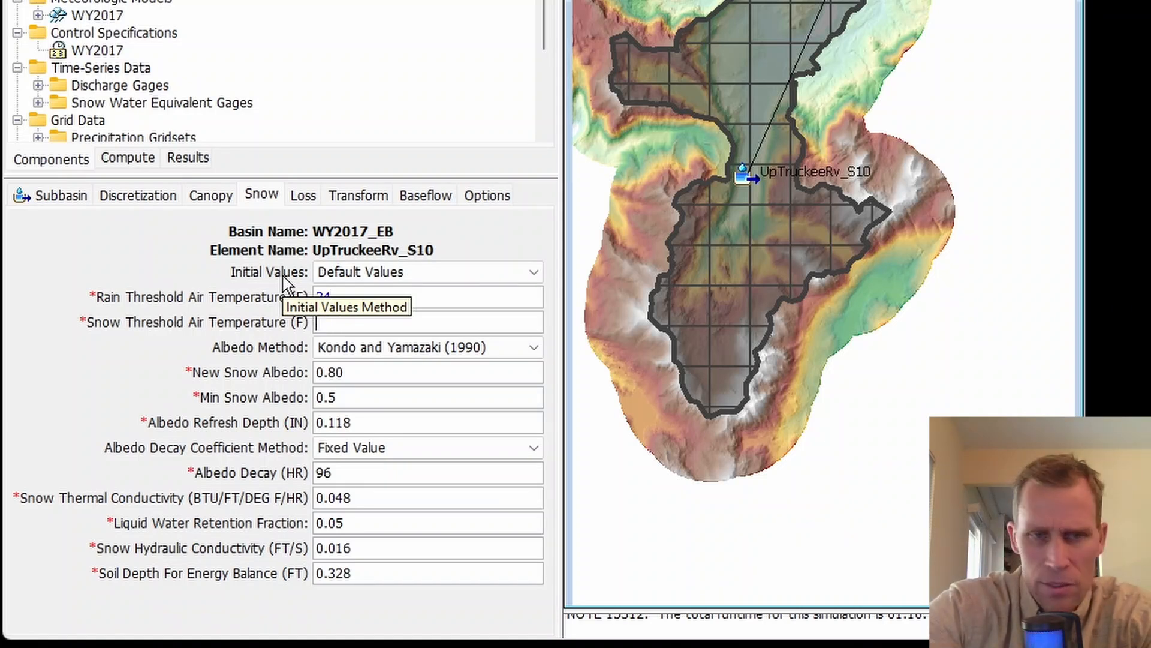
text(3)
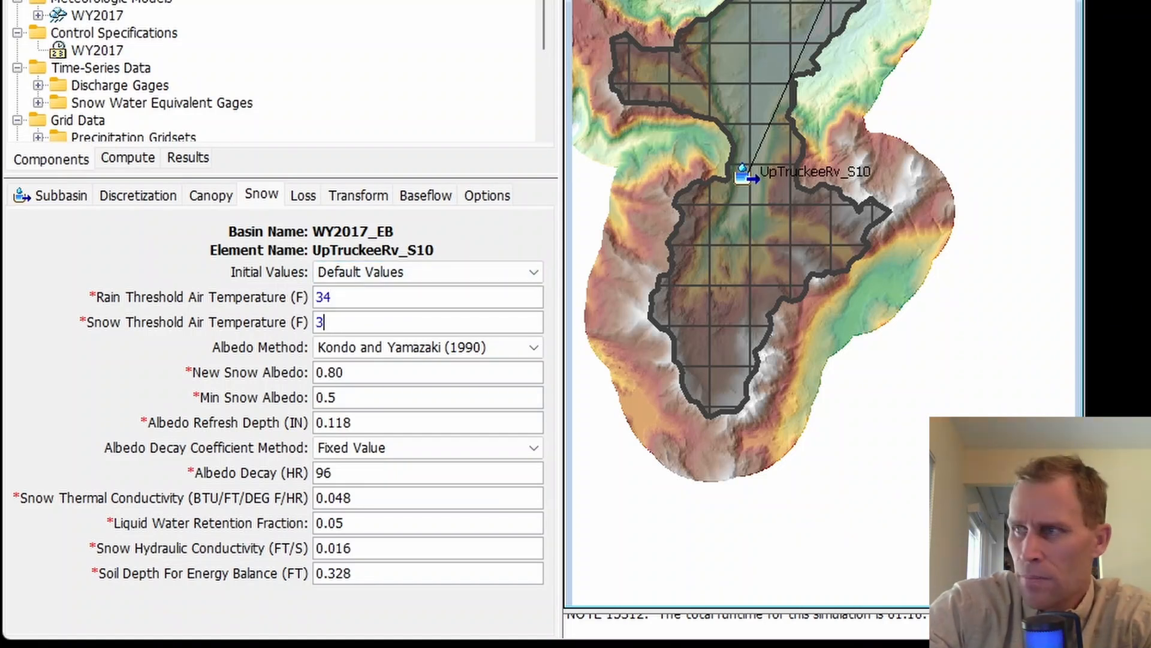
text(1)
key(Tab)
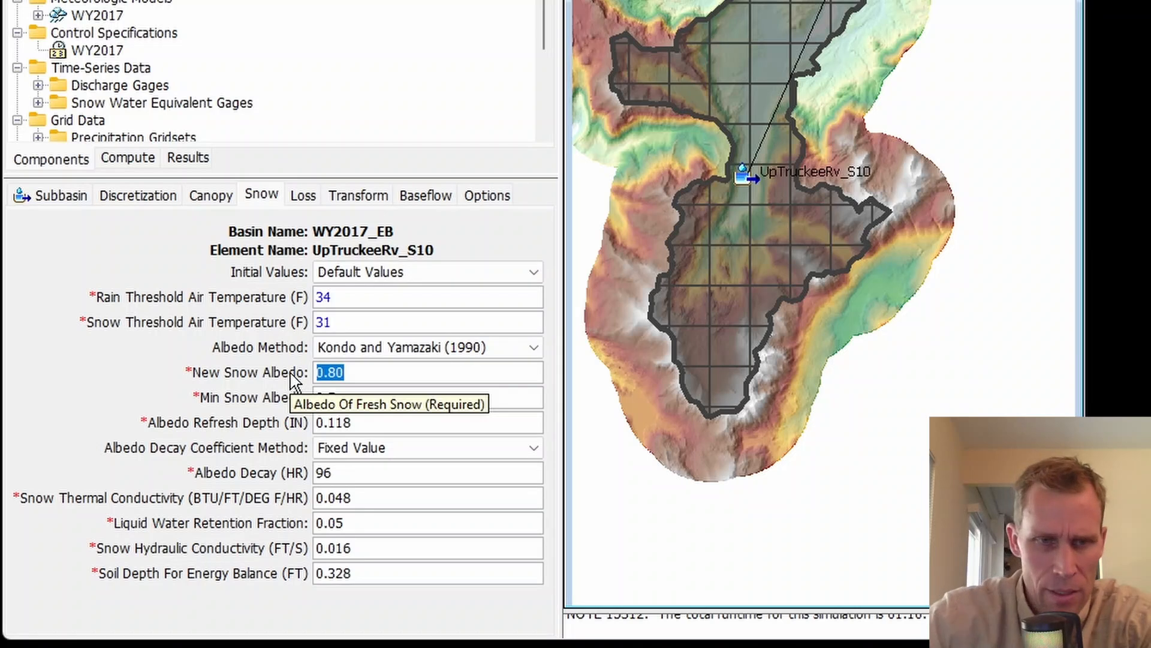
Step: Set the albedo decay of UpTruckeeRv_S10 to 100 hours and recompute the WY2017_EB run
click(369, 406)
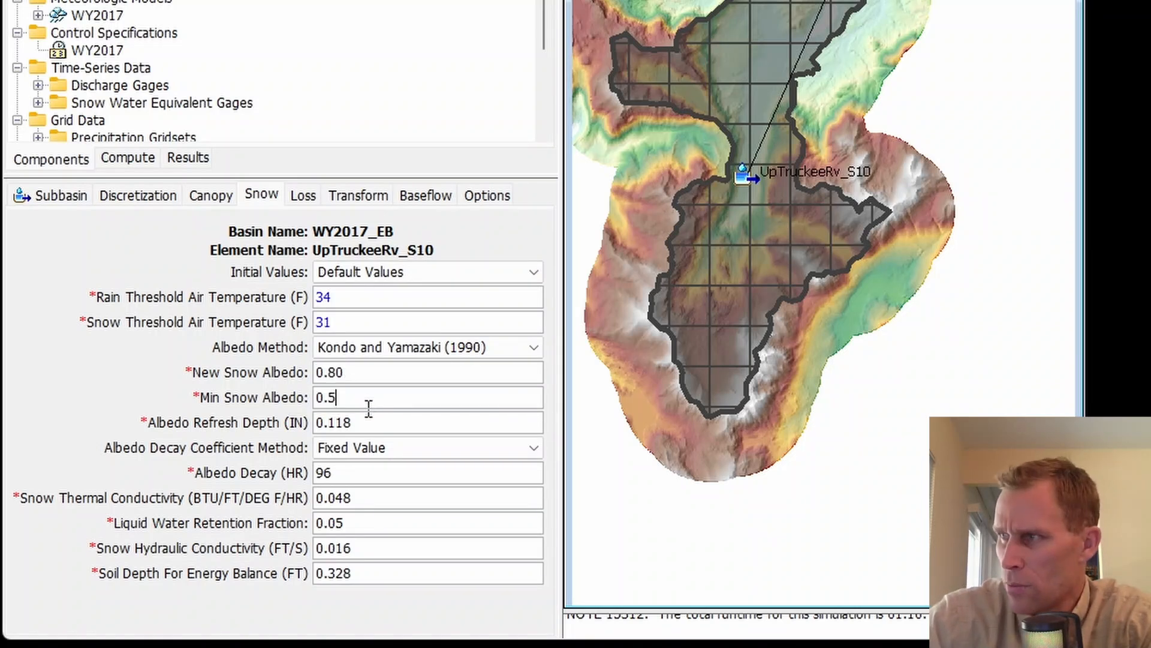
double_click(324, 472)
text(10)
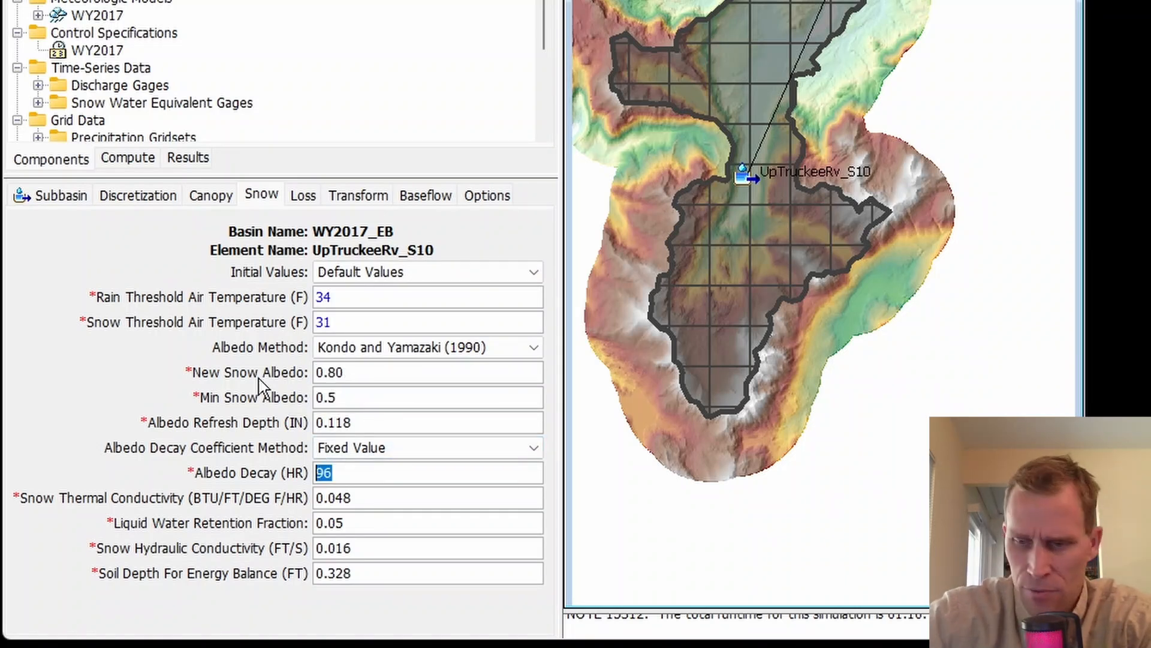
text(0)
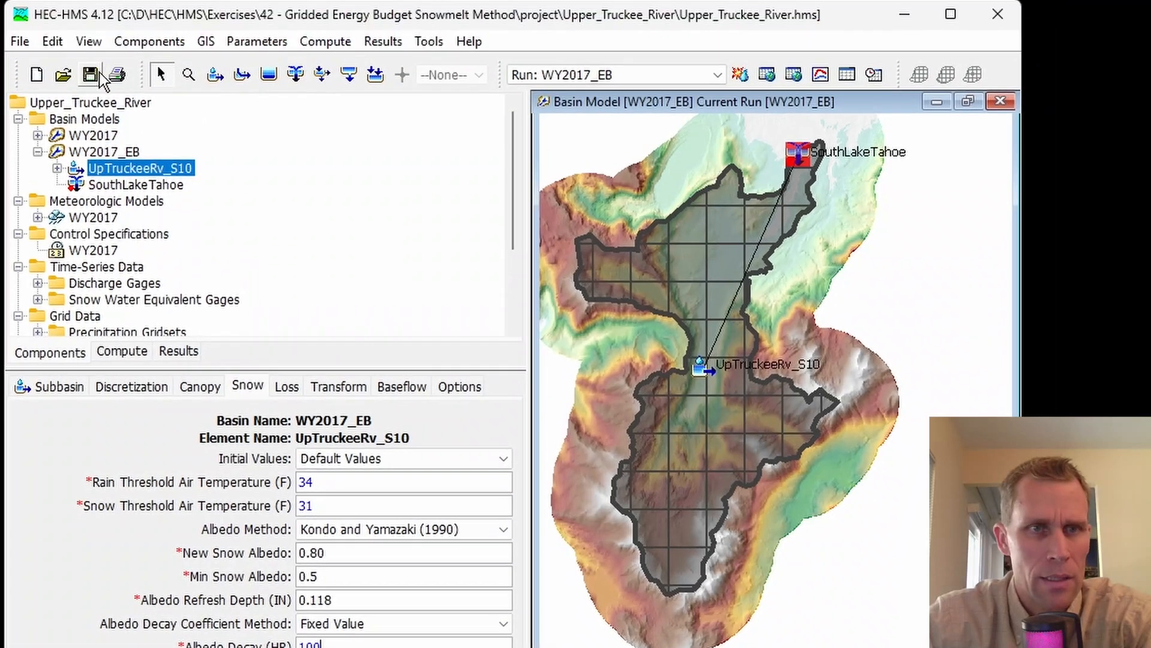
click(741, 75)
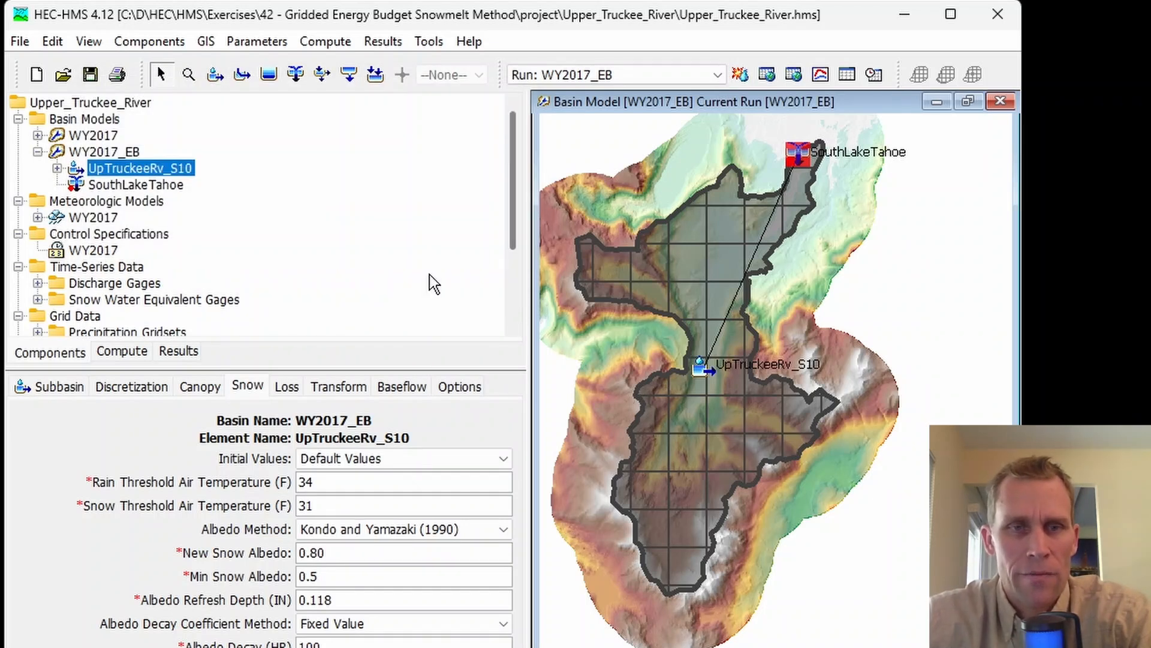
Step: Compare the new run's Observed SWE and Snow Water Equivalent in a separate graph, close it and select subbasin UpTruckeeRv_S10 on the basin map
click(180, 353)
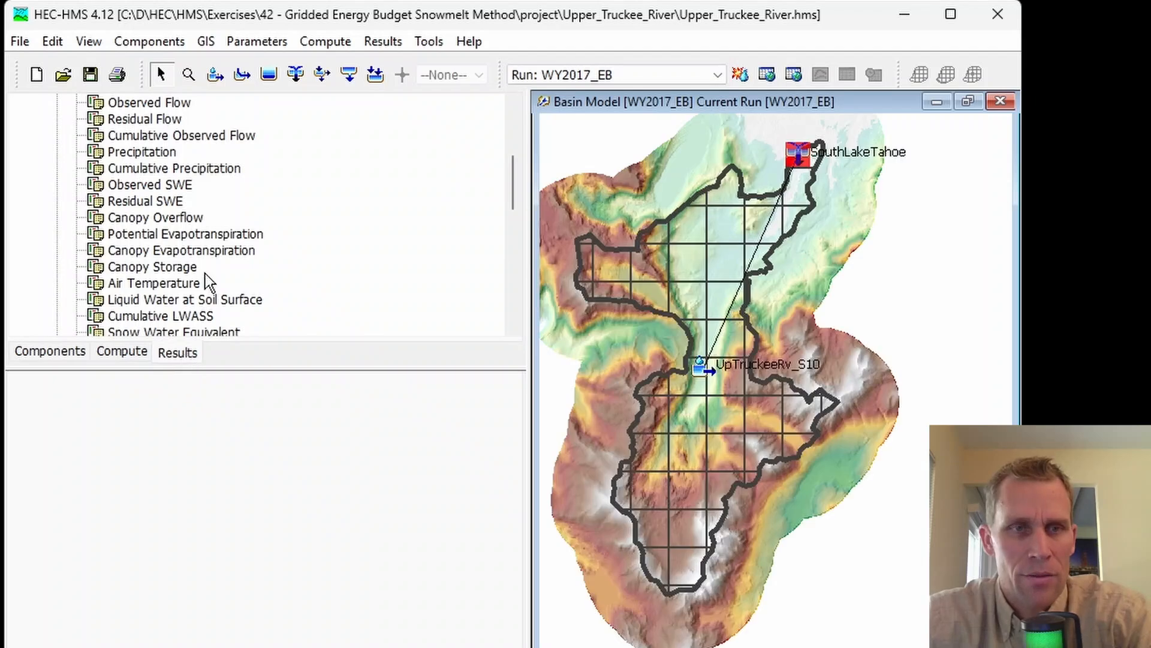
scroll(206, 264, up, 2)
click(174, 283)
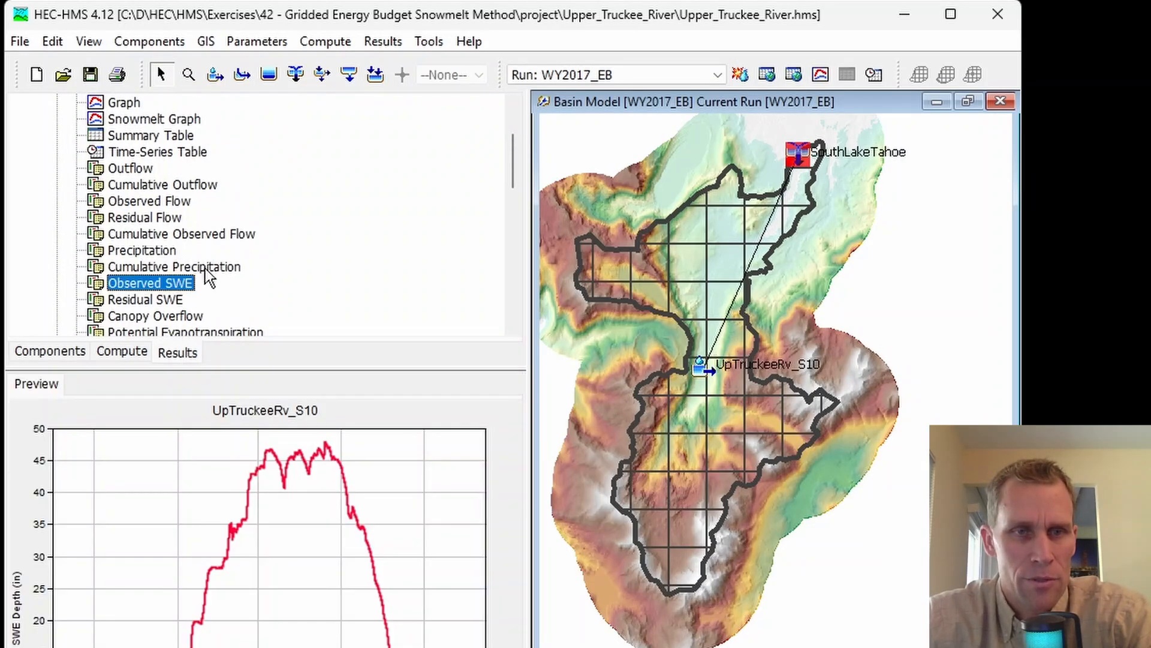
scroll(228, 267, down, 4)
click(192, 235)
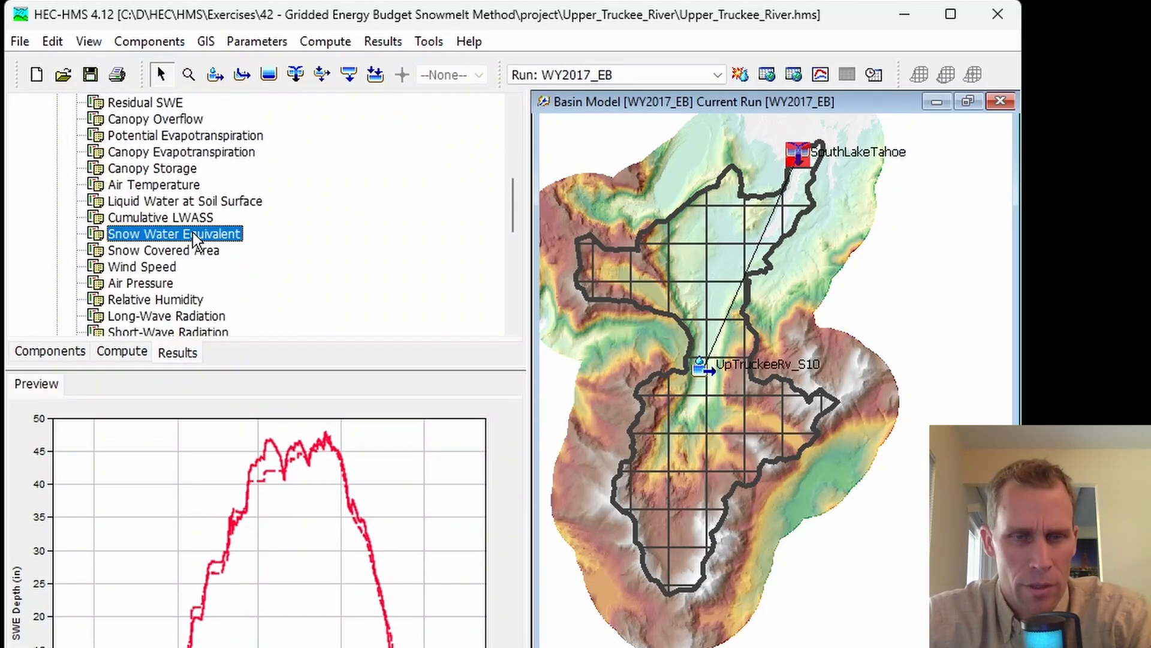
click(820, 74)
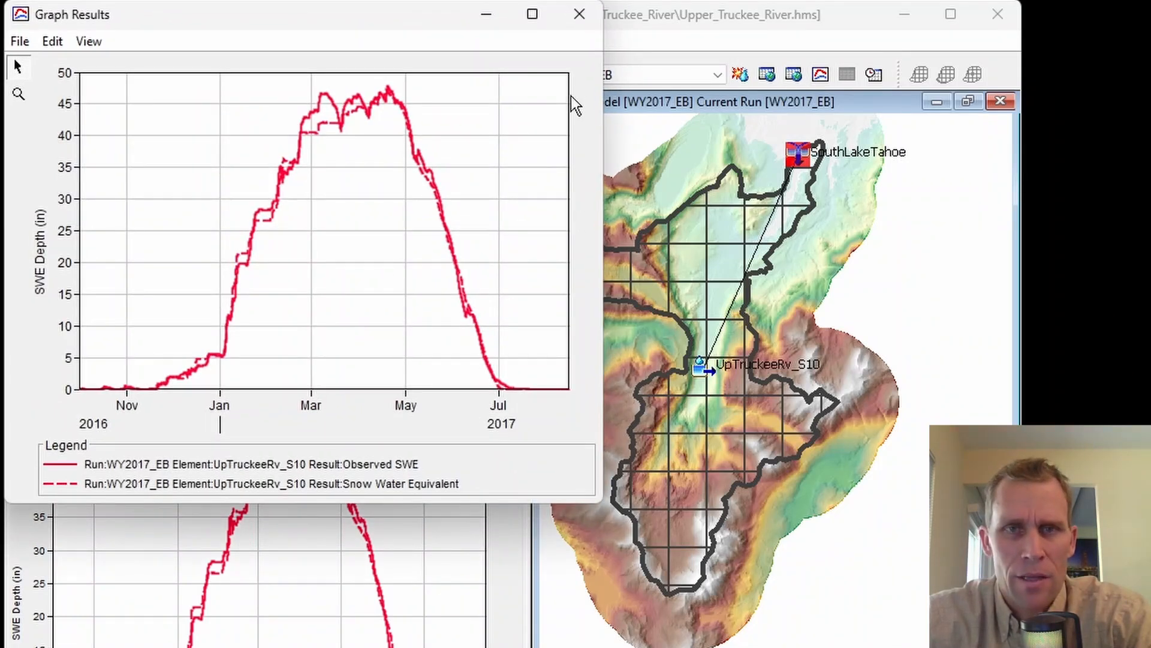
click(579, 15)
click(725, 213)
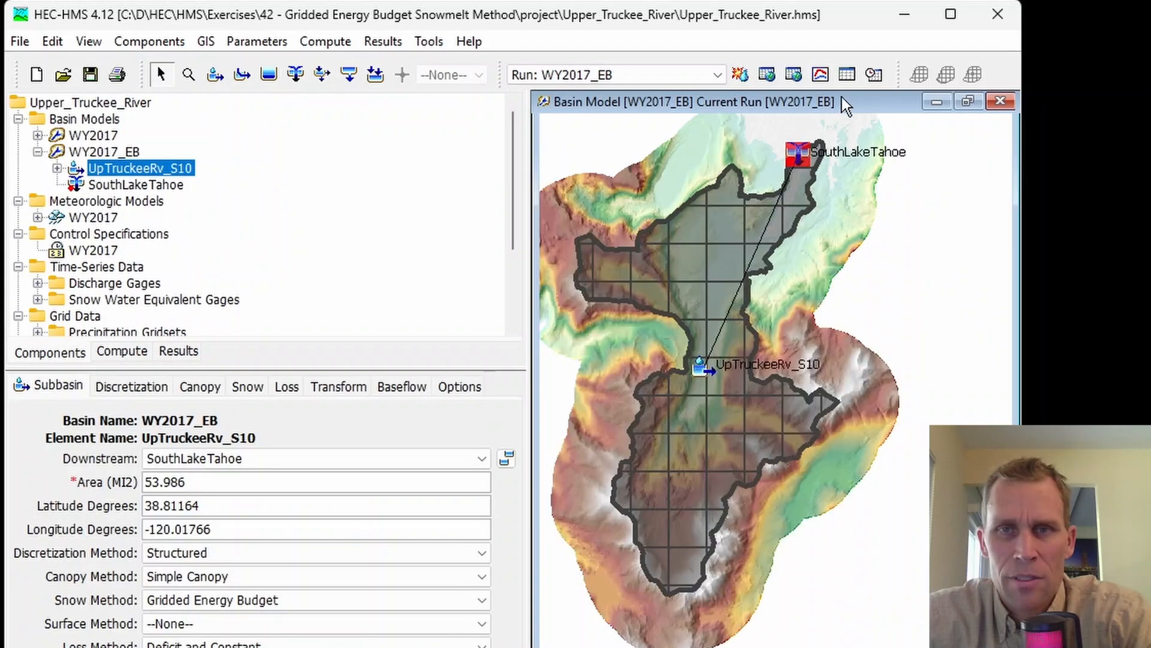
Step: Check the recomputed flow and SWE statistics in the UpTruckeeRv_S10 summary table, then close it
click(846, 73)
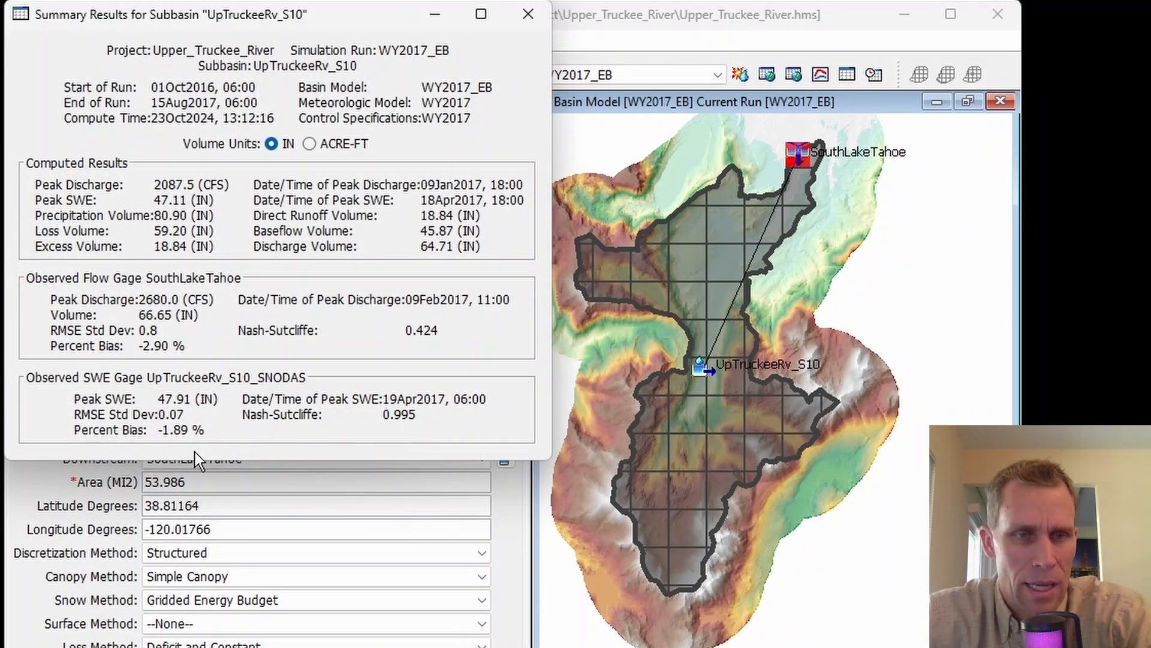
click(523, 16)
Step: Switch to the Excel calibration log and review the air temperature and albedo parameters recorded for trial 1
drag(1150, 324, 825, 30)
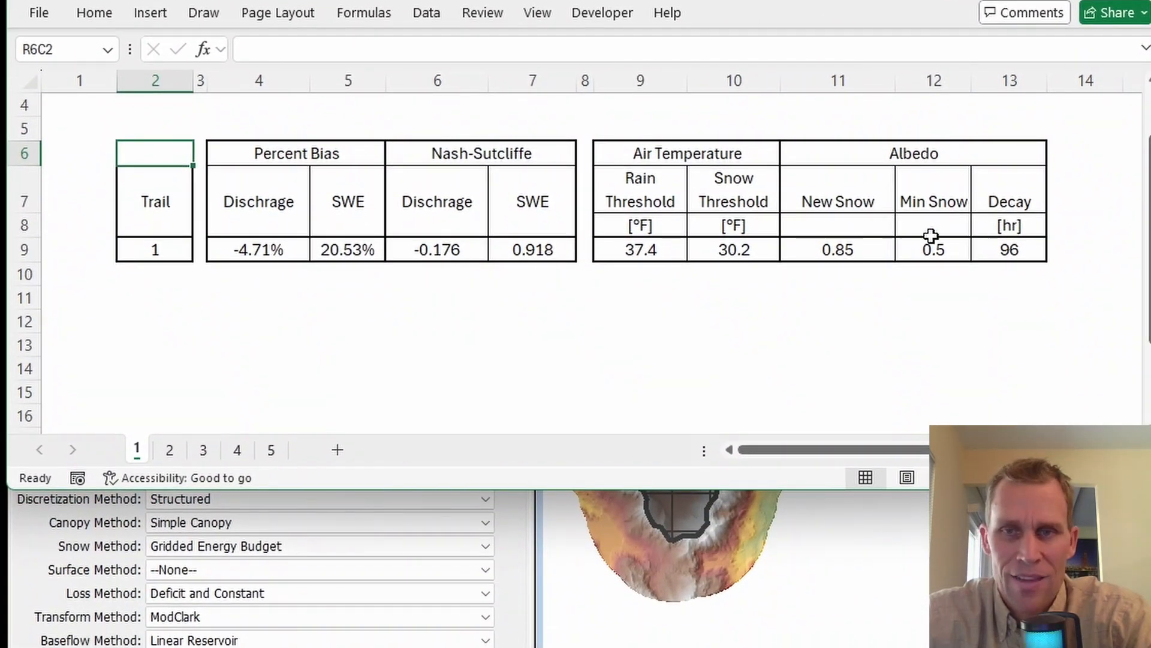
drag(665, 133, 995, 276)
click(984, 335)
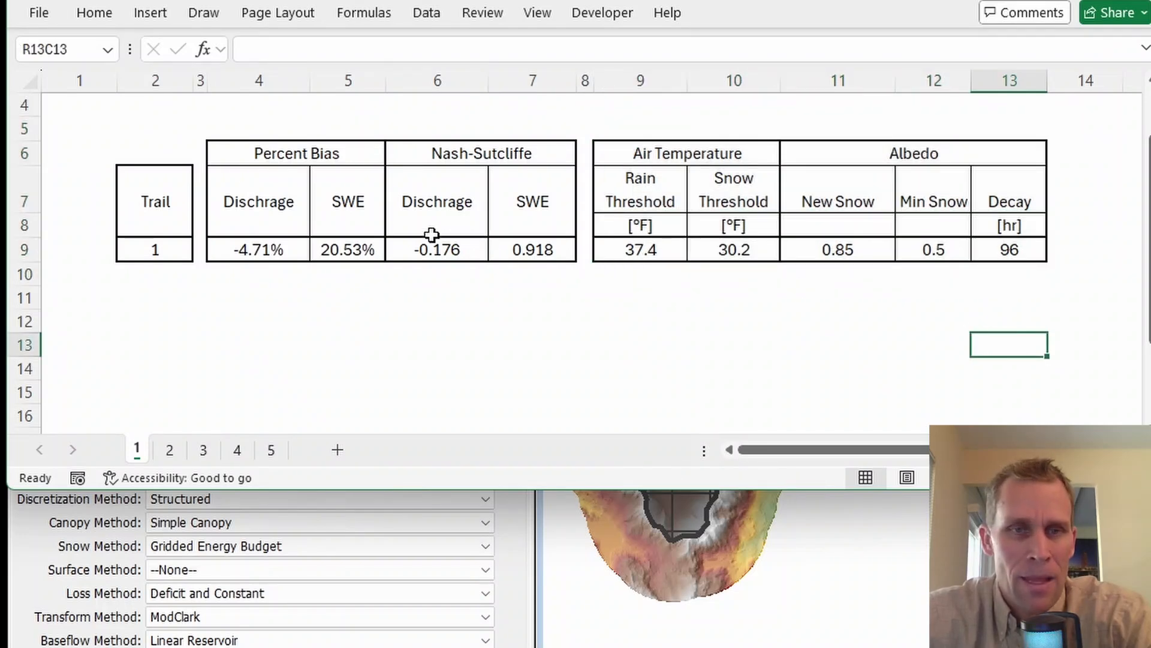
Step: Examine the trial 1 percent bias and Nash-Sutcliffe columns for both discharge and SWE
drag(279, 151, 540, 252)
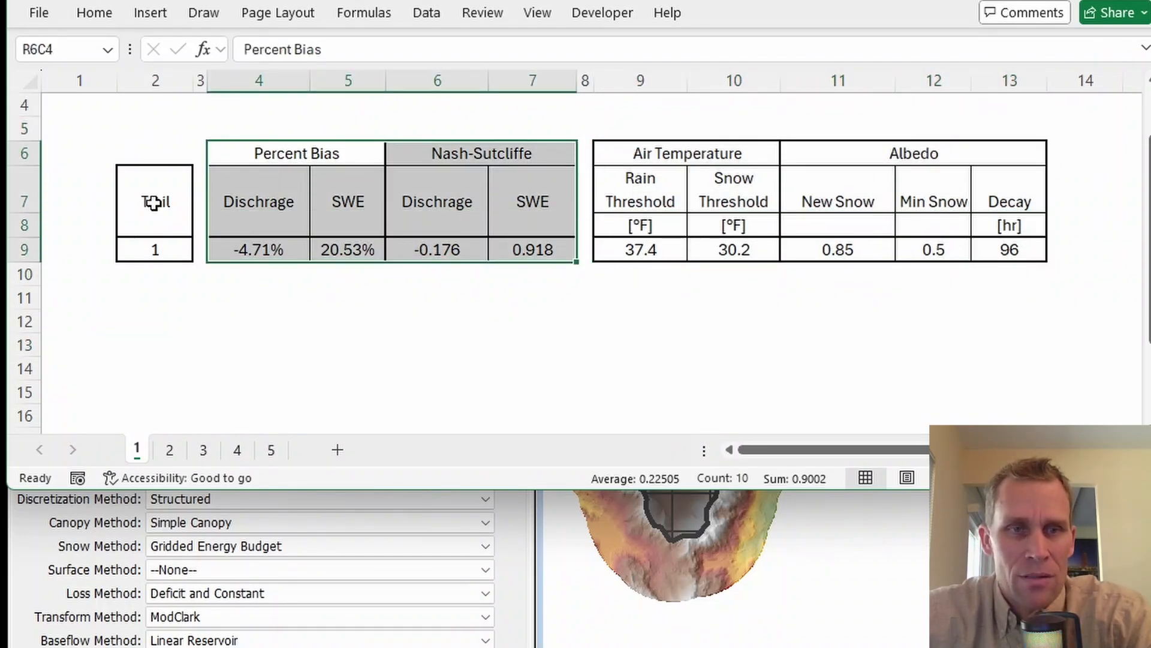
drag(155, 202, 151, 369)
drag(250, 149, 539, 276)
drag(327, 191, 367, 356)
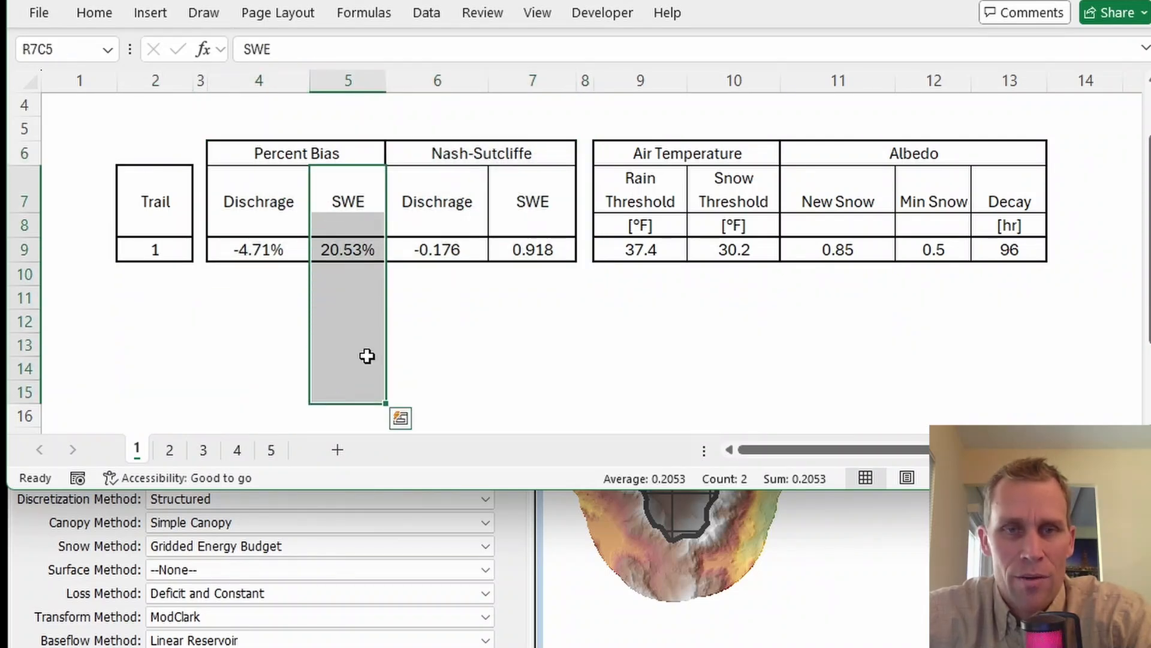
drag(303, 183, 282, 345)
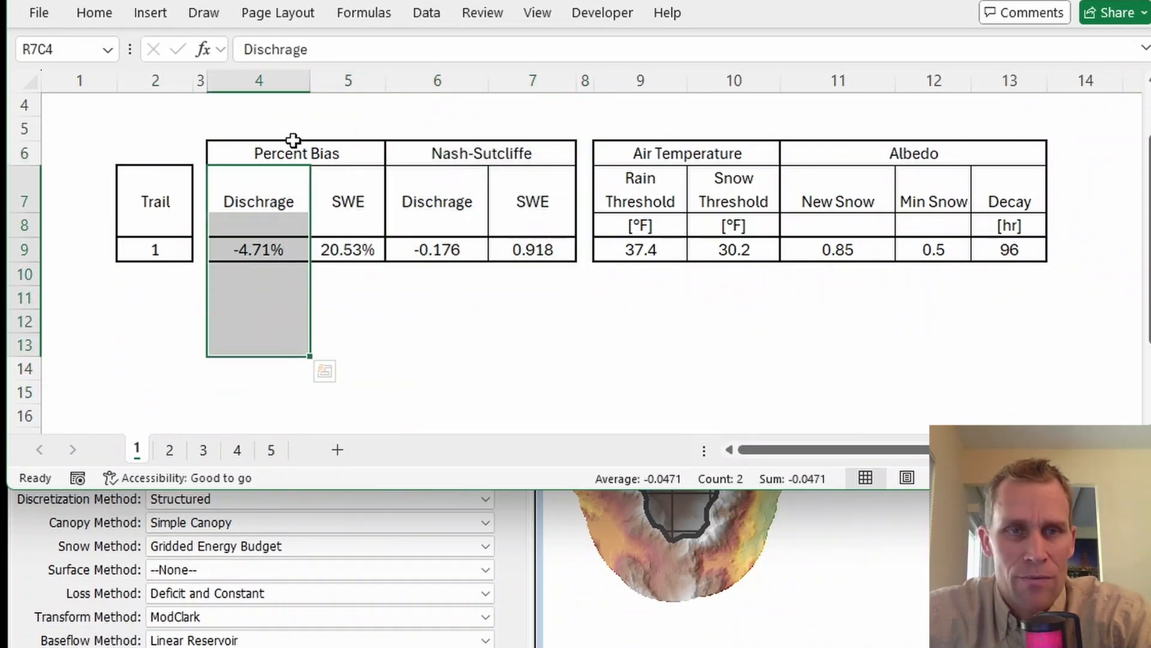
click(291, 146)
click(454, 149)
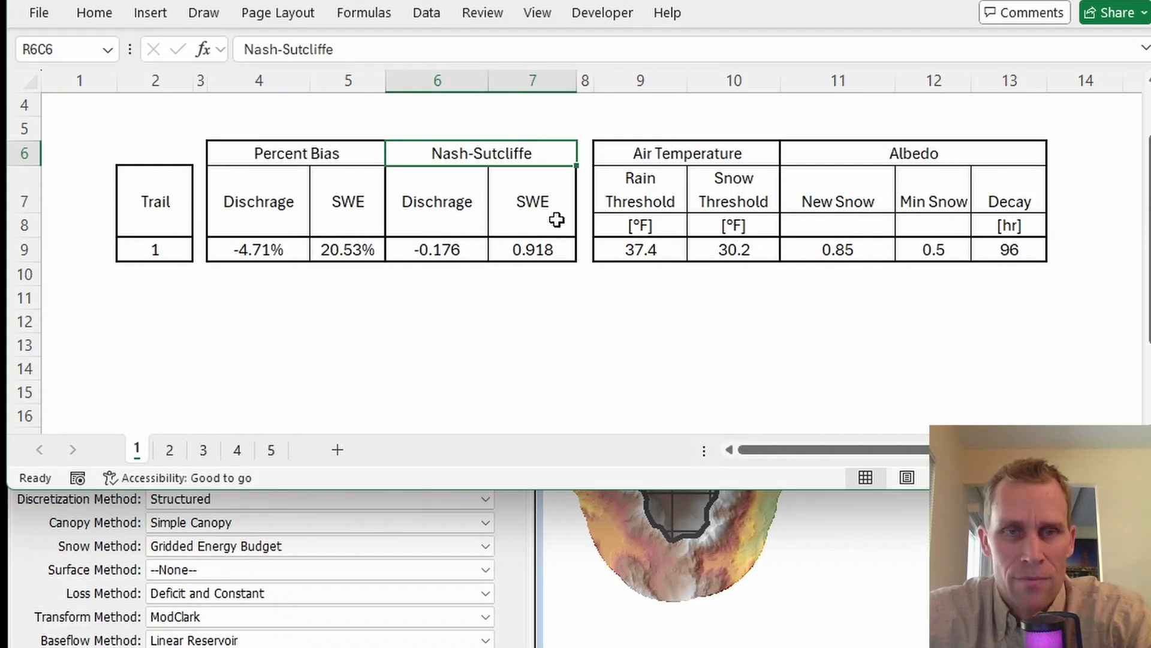
drag(537, 196, 542, 360)
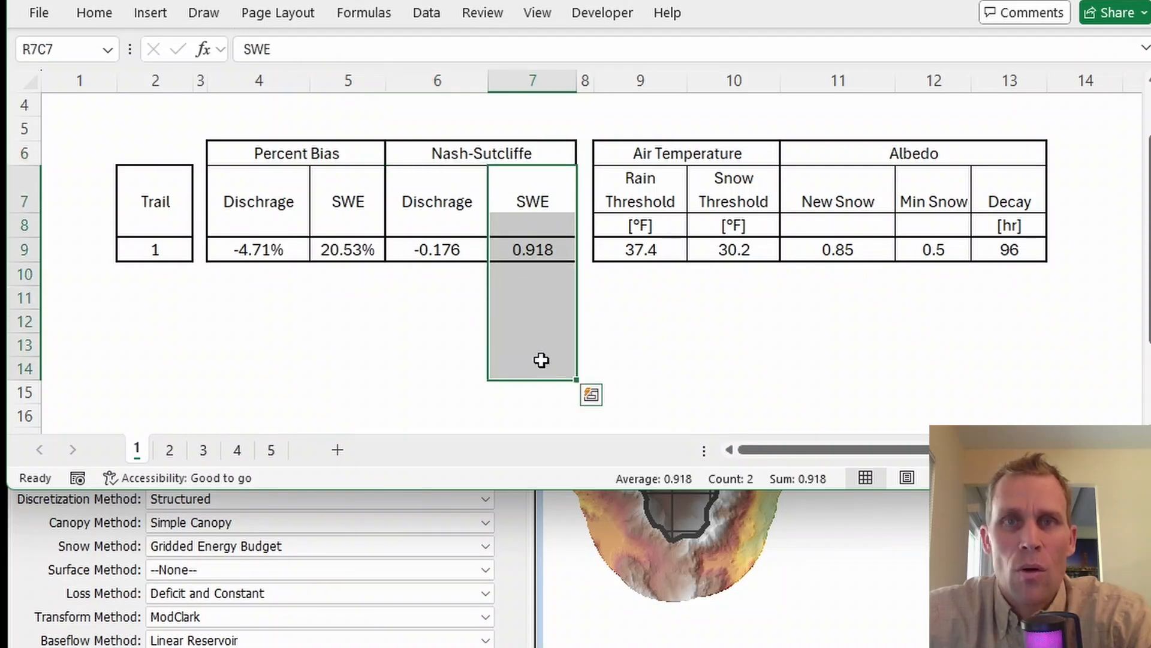
click(542, 360)
Step: Compare the fit statistics and highlighted parameter changes of trials 2, 3 and 4 on sheets 2 to 4
click(170, 451)
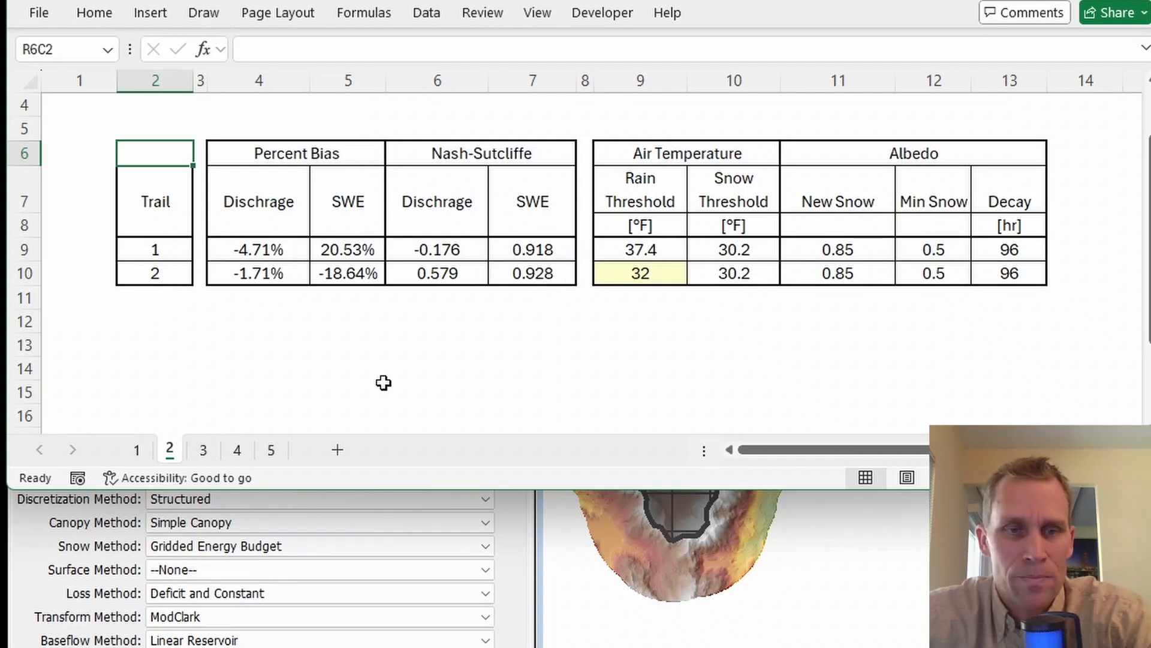
click(204, 451)
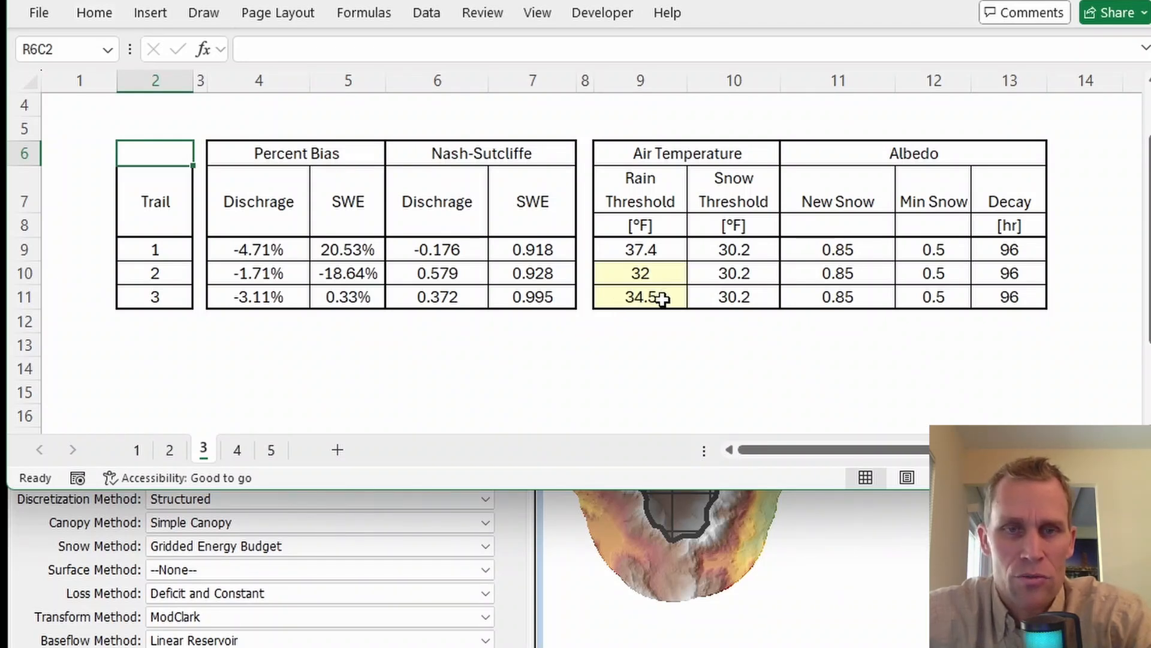
click(535, 298)
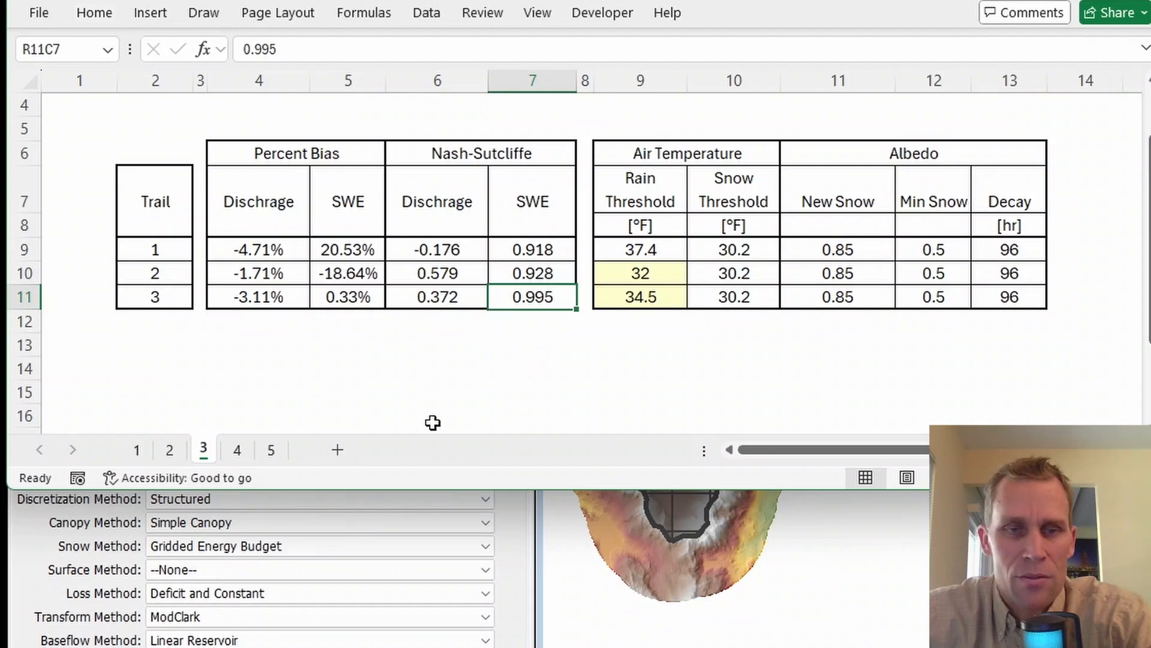
click(238, 450)
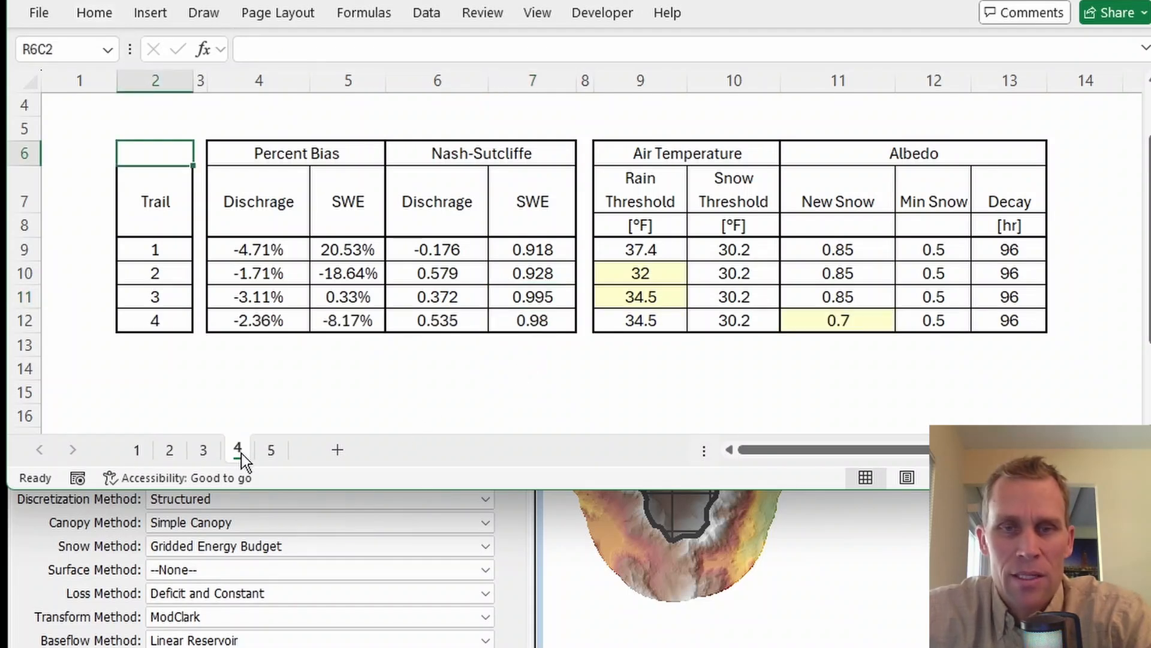
click(826, 323)
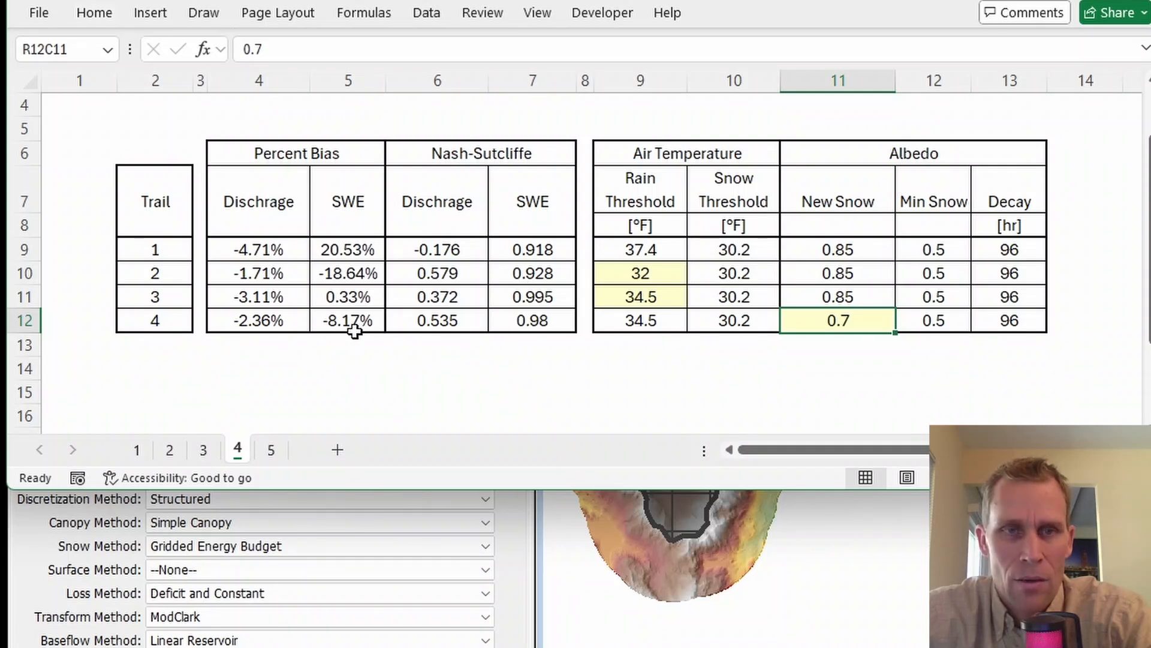
Step: Review the trial 5 parameters on sheet 5 and compare their fit statistics with the earlier trials
click(277, 450)
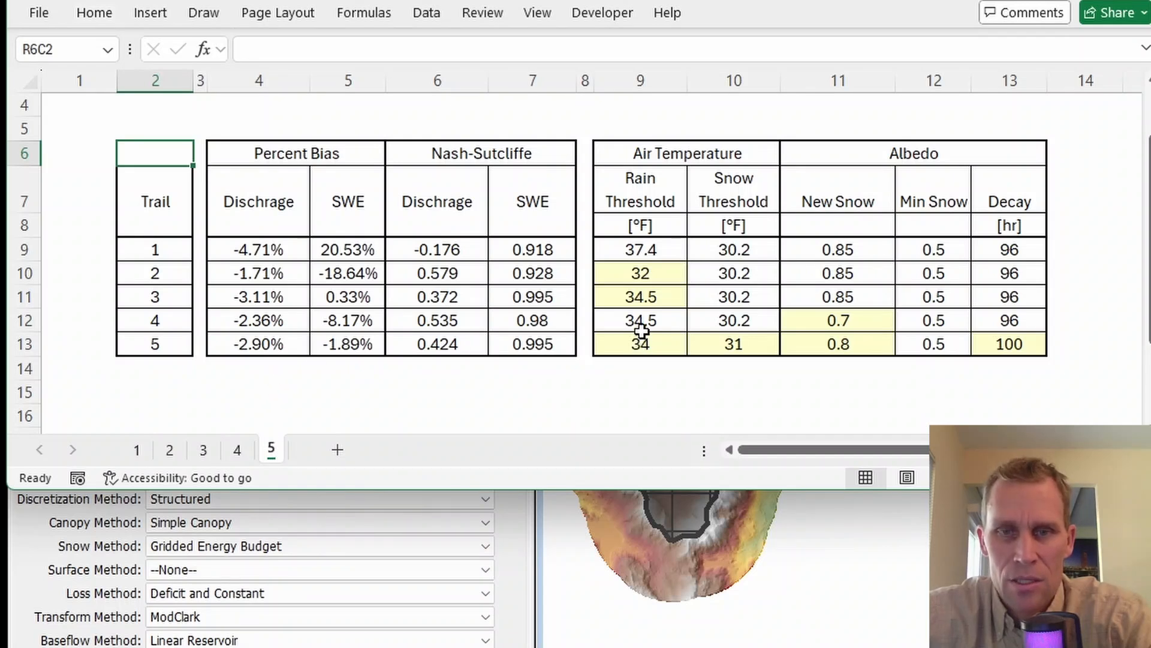
drag(641, 324, 995, 343)
click(948, 376)
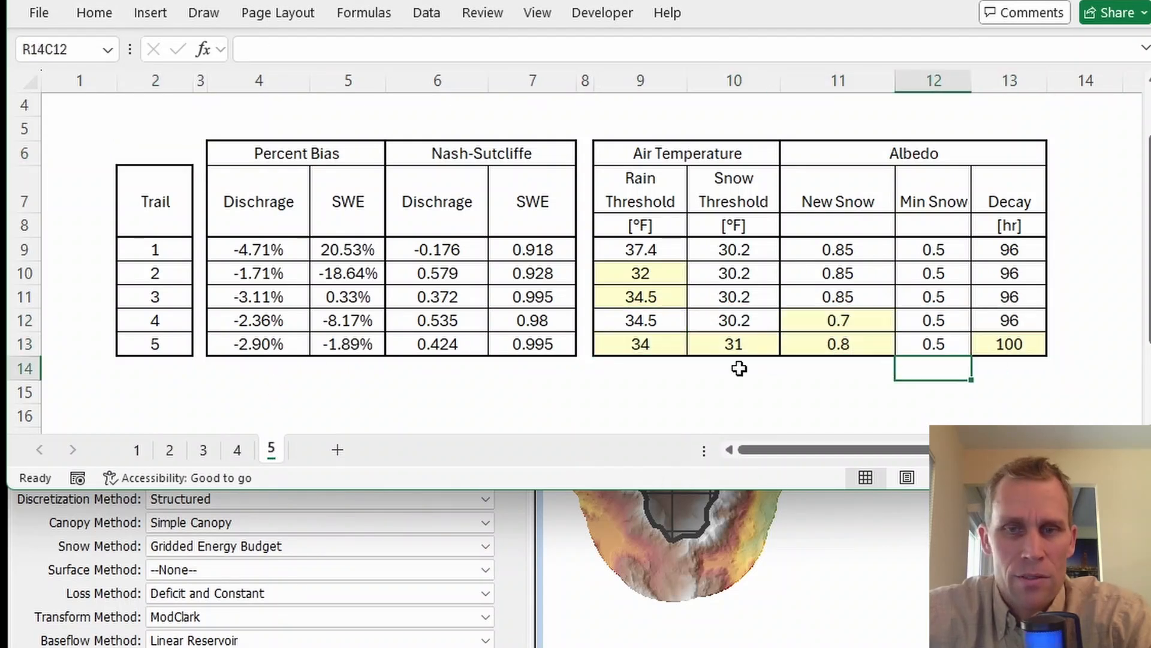
click(522, 344)
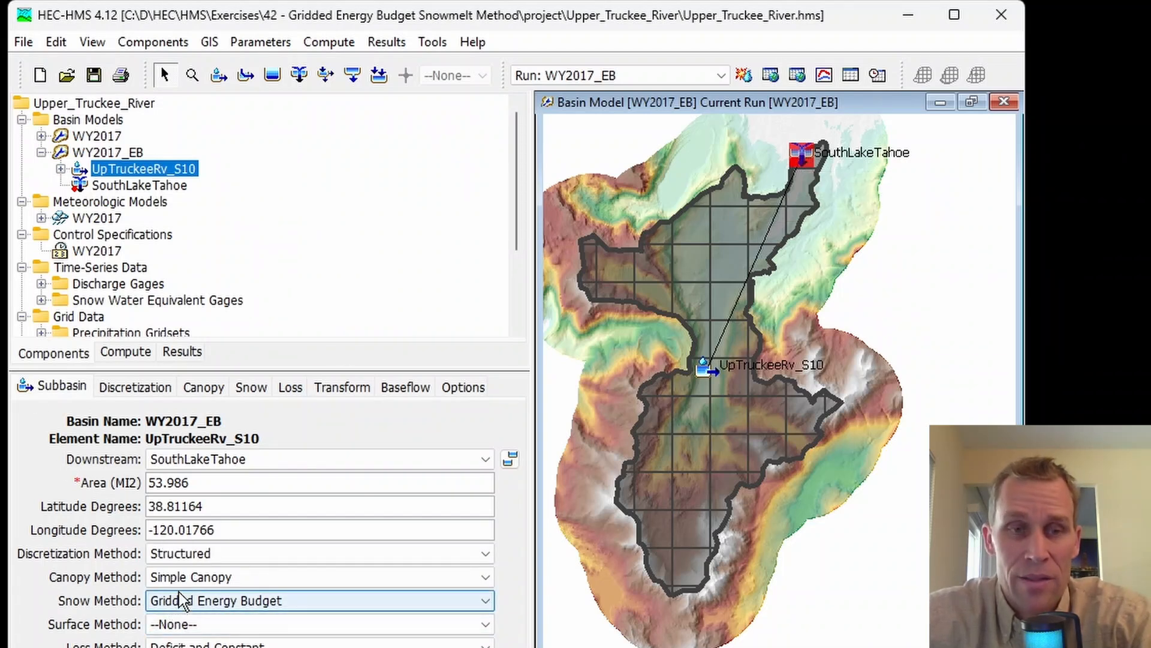
Step: Return to HEC-HMS and review the snow, loss, transform, baseflow and canopy parameters of subbasin UpTruckeeRv_S10
click(251, 389)
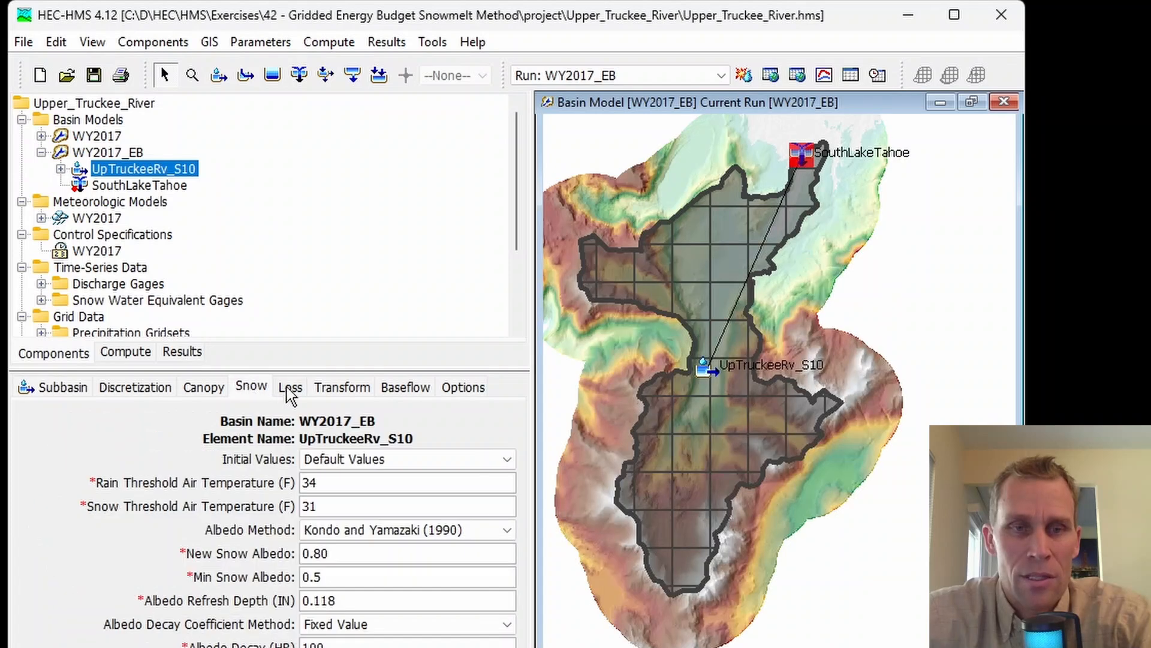
click(291, 386)
click(343, 386)
click(384, 396)
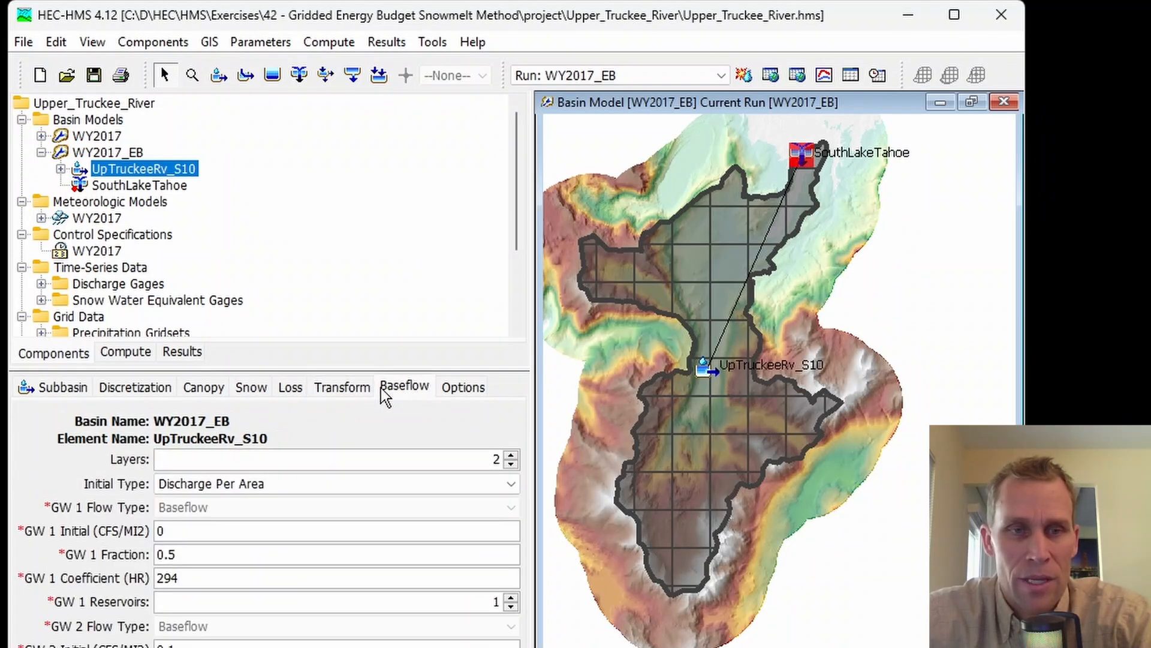
click(214, 395)
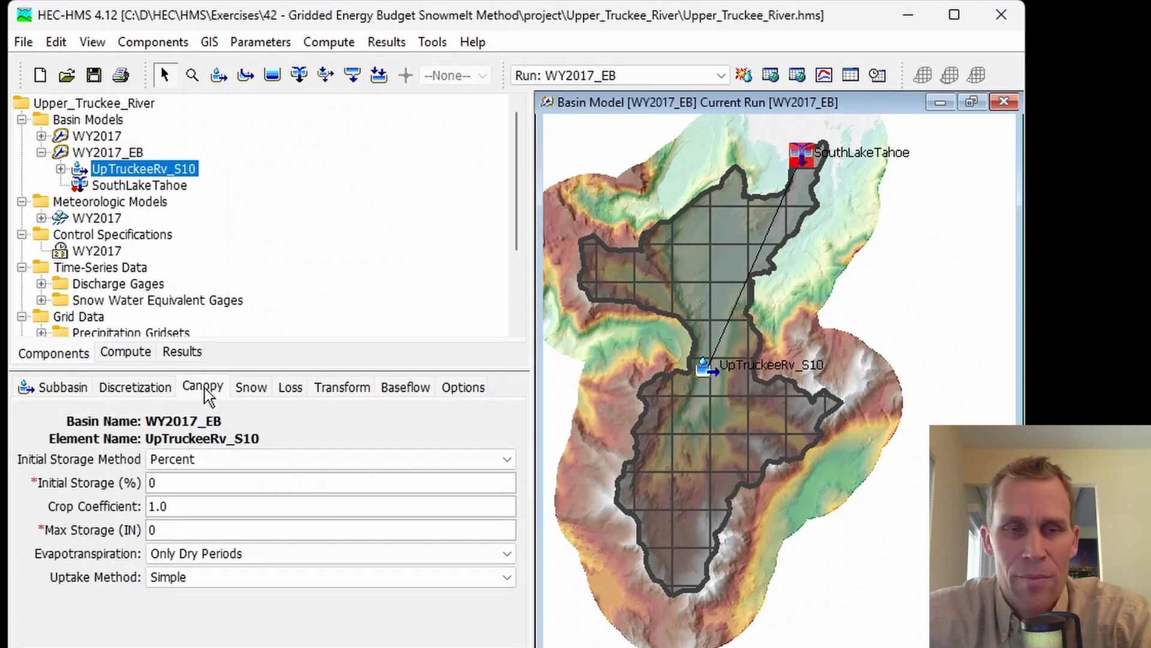